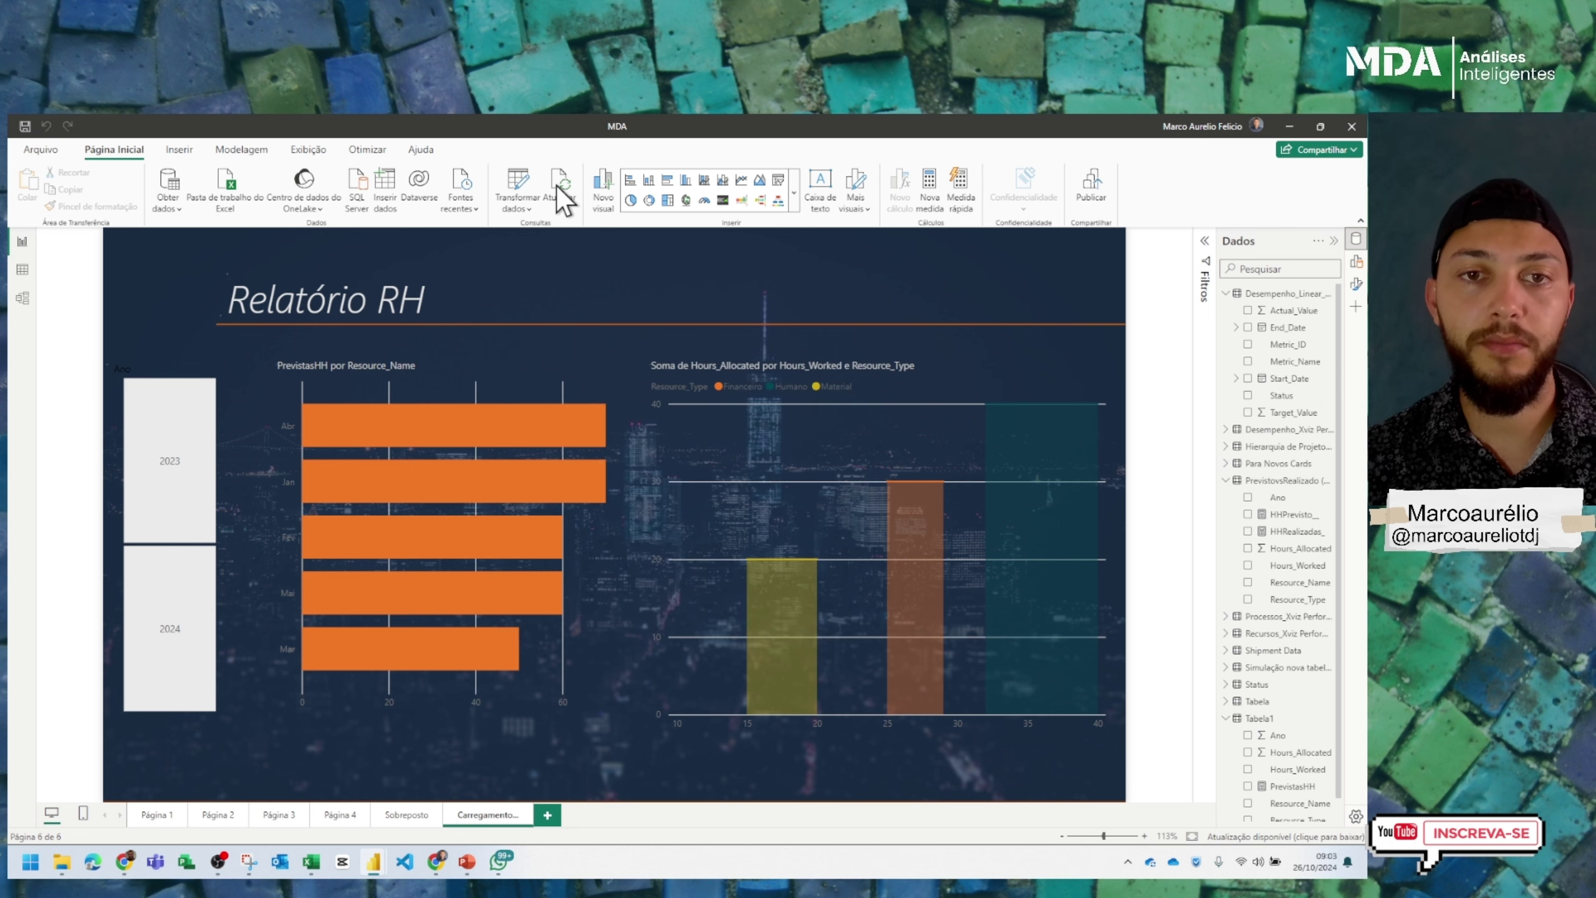
Open the report's data for transformation in the Power Query Editor and select the Tabela1 query
click(561, 192)
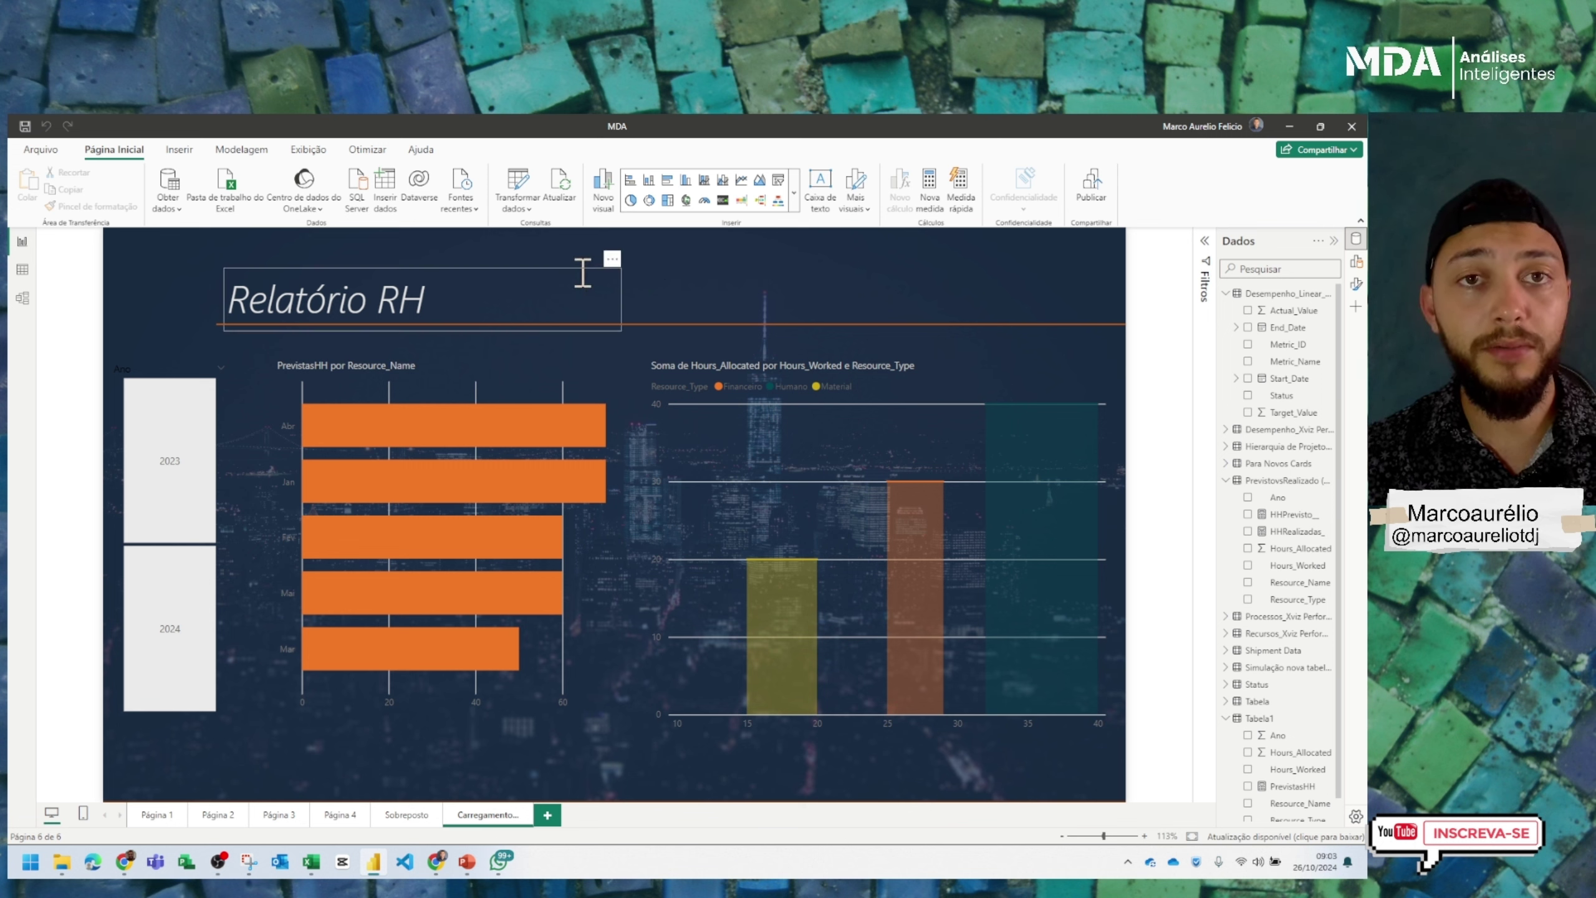
click(521, 182)
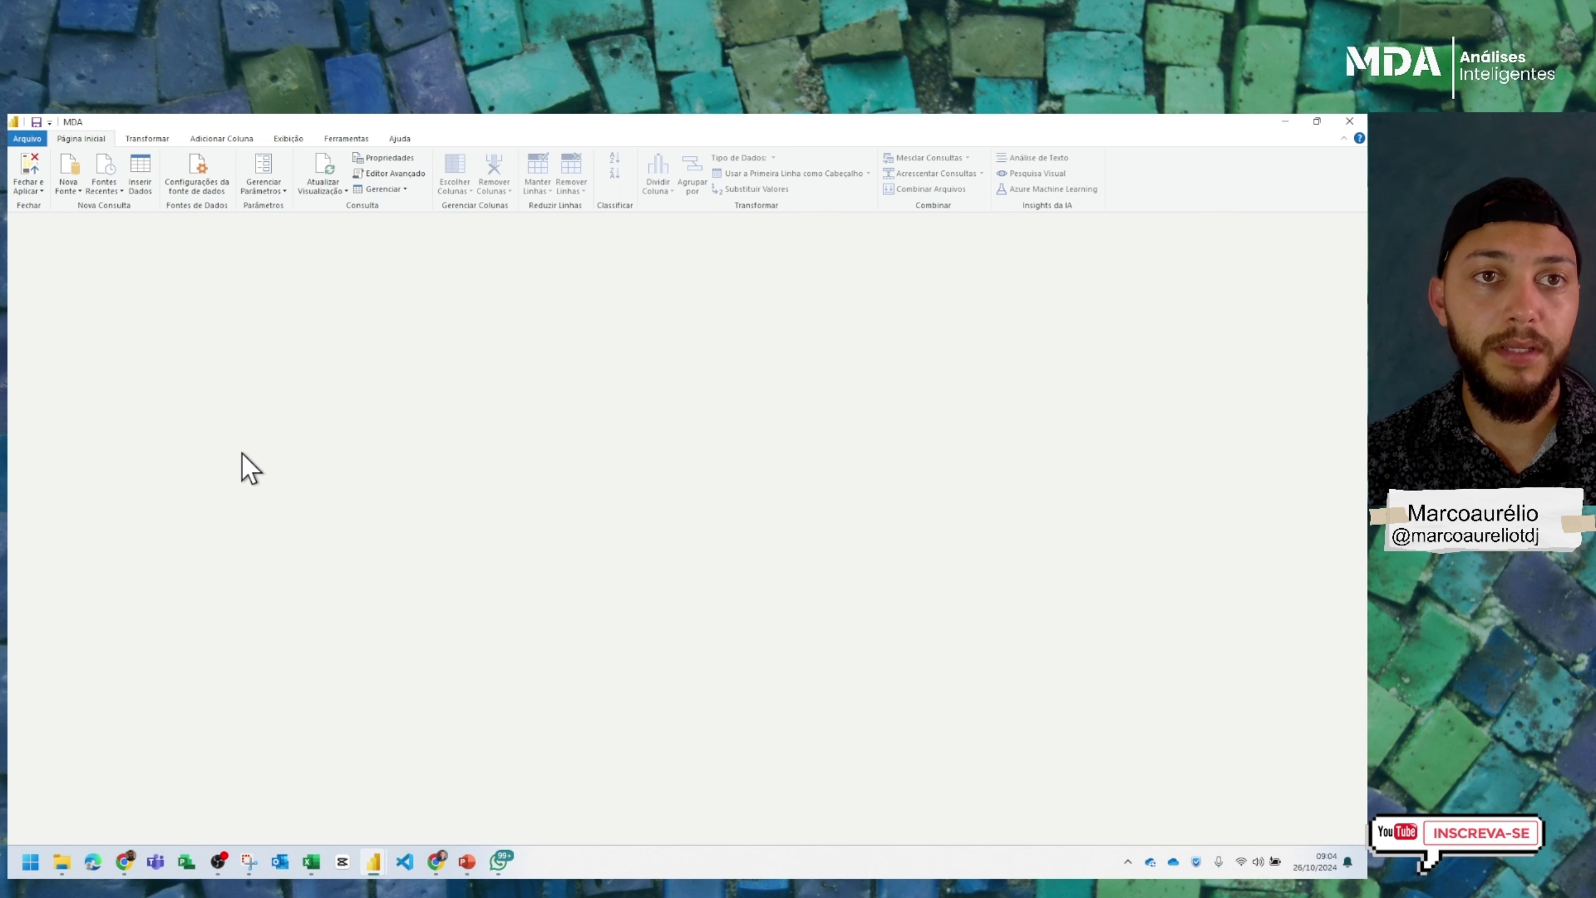
click(73, 437)
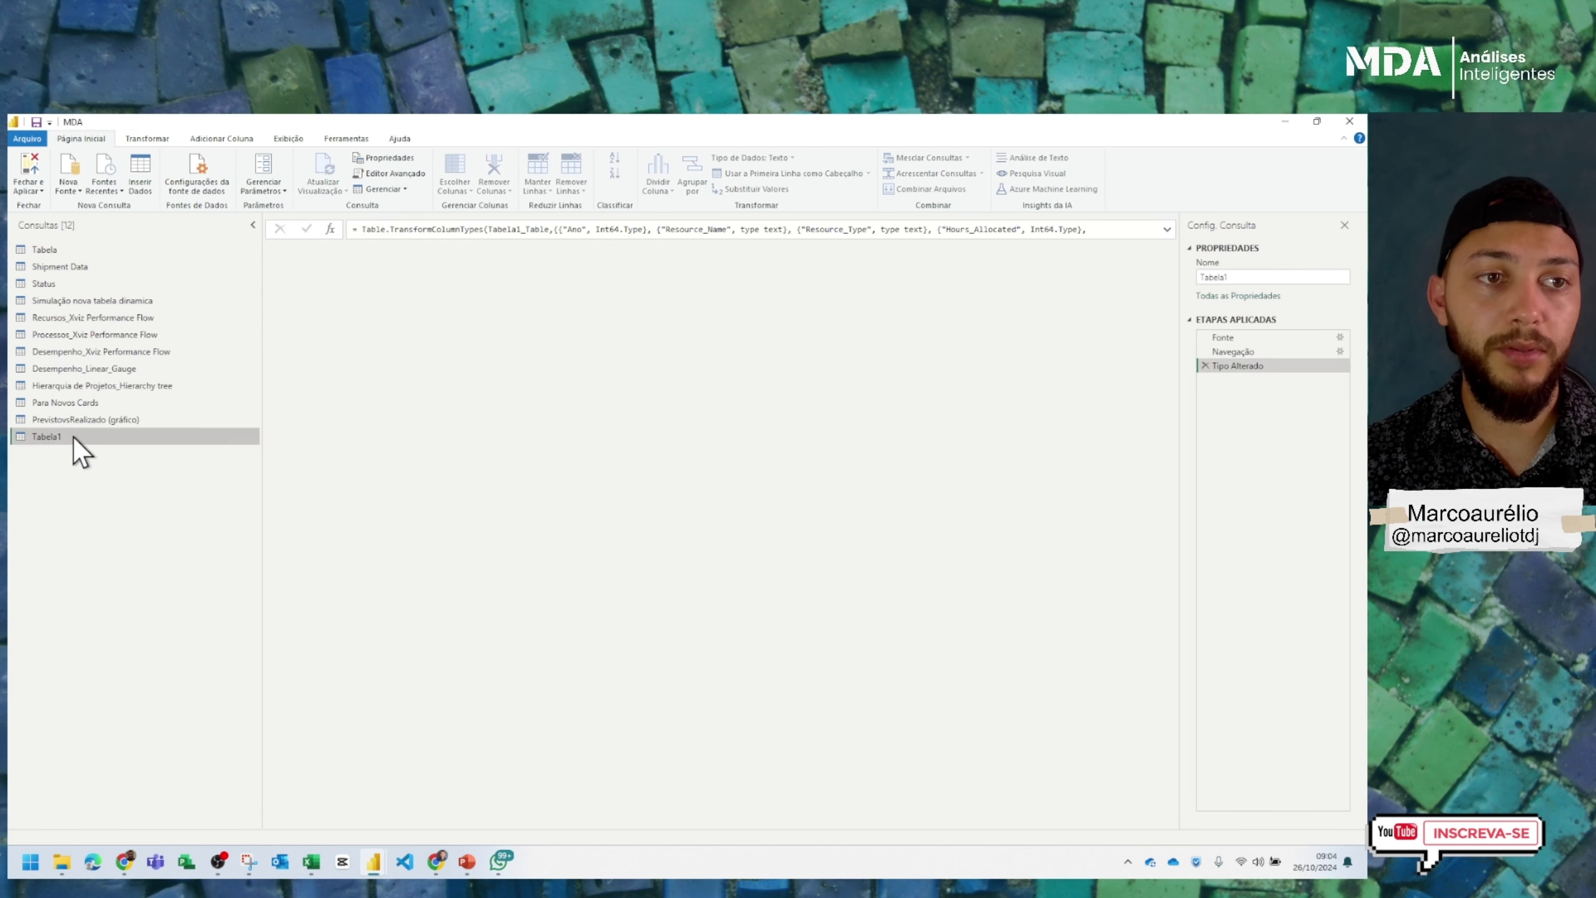
Examine the source file path in Tabela1's code using the Advanced Editor, and close the editor without changes
click(398, 173)
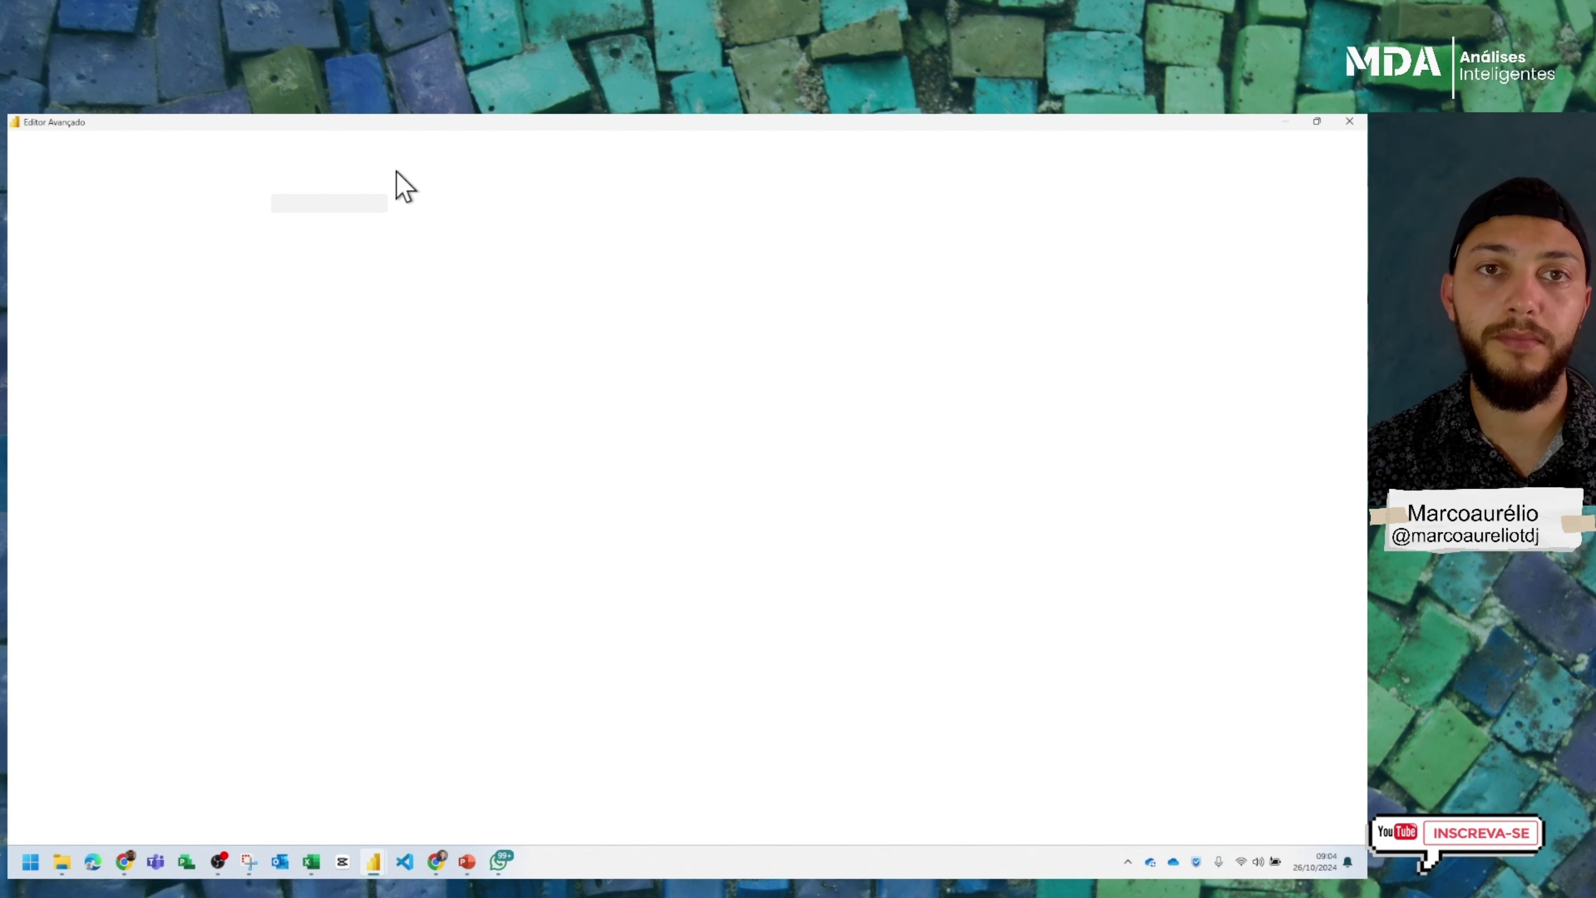
click(449, 214)
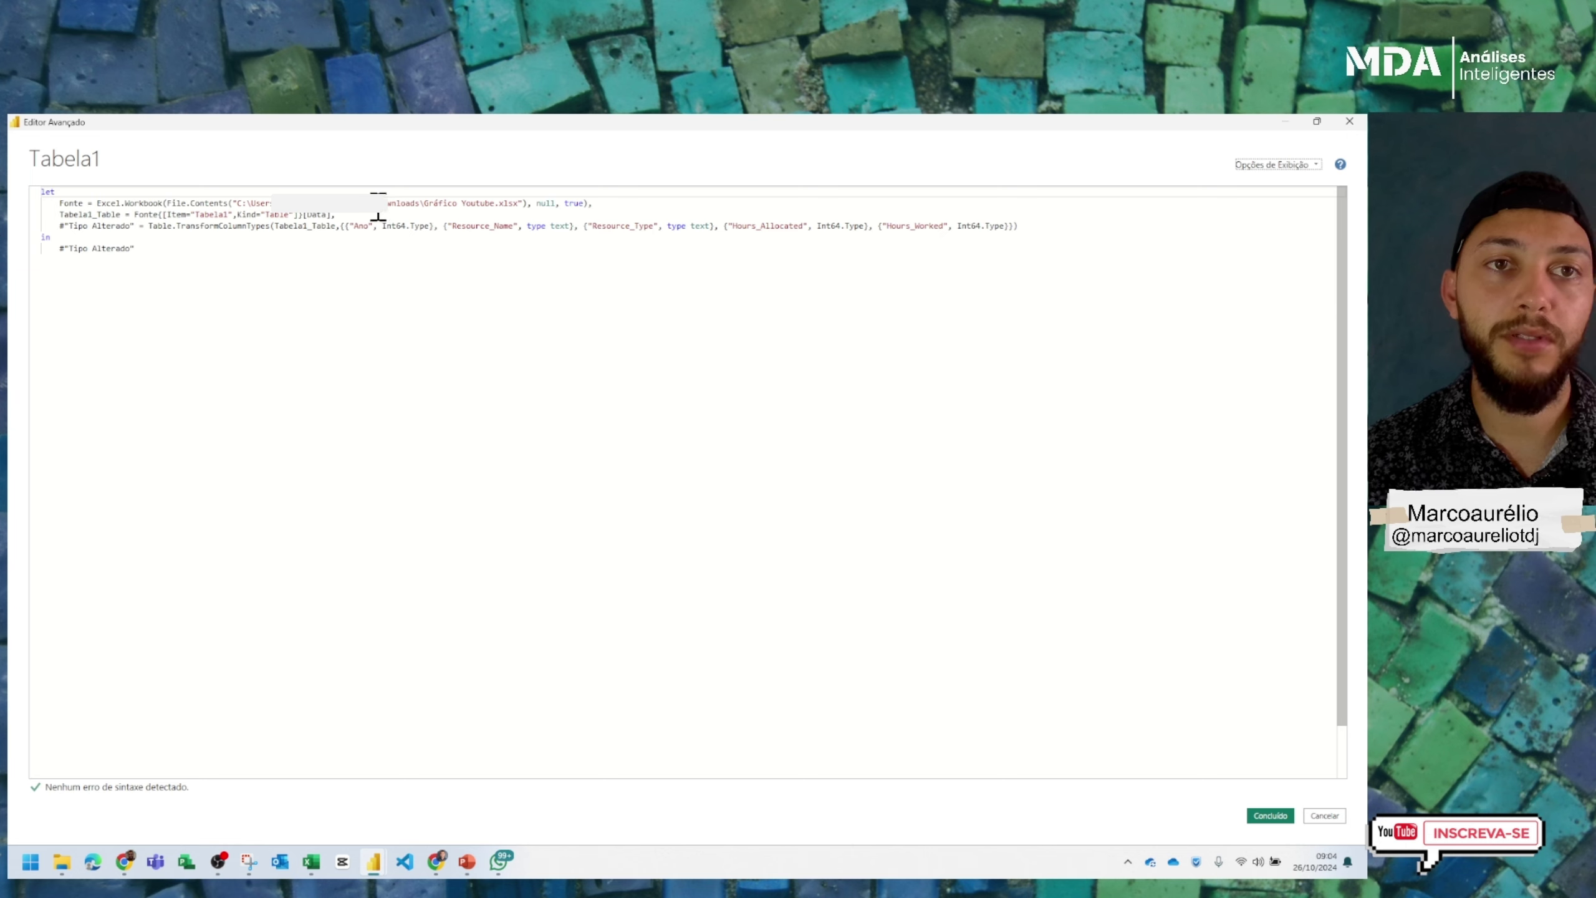
drag(377, 206, 251, 203)
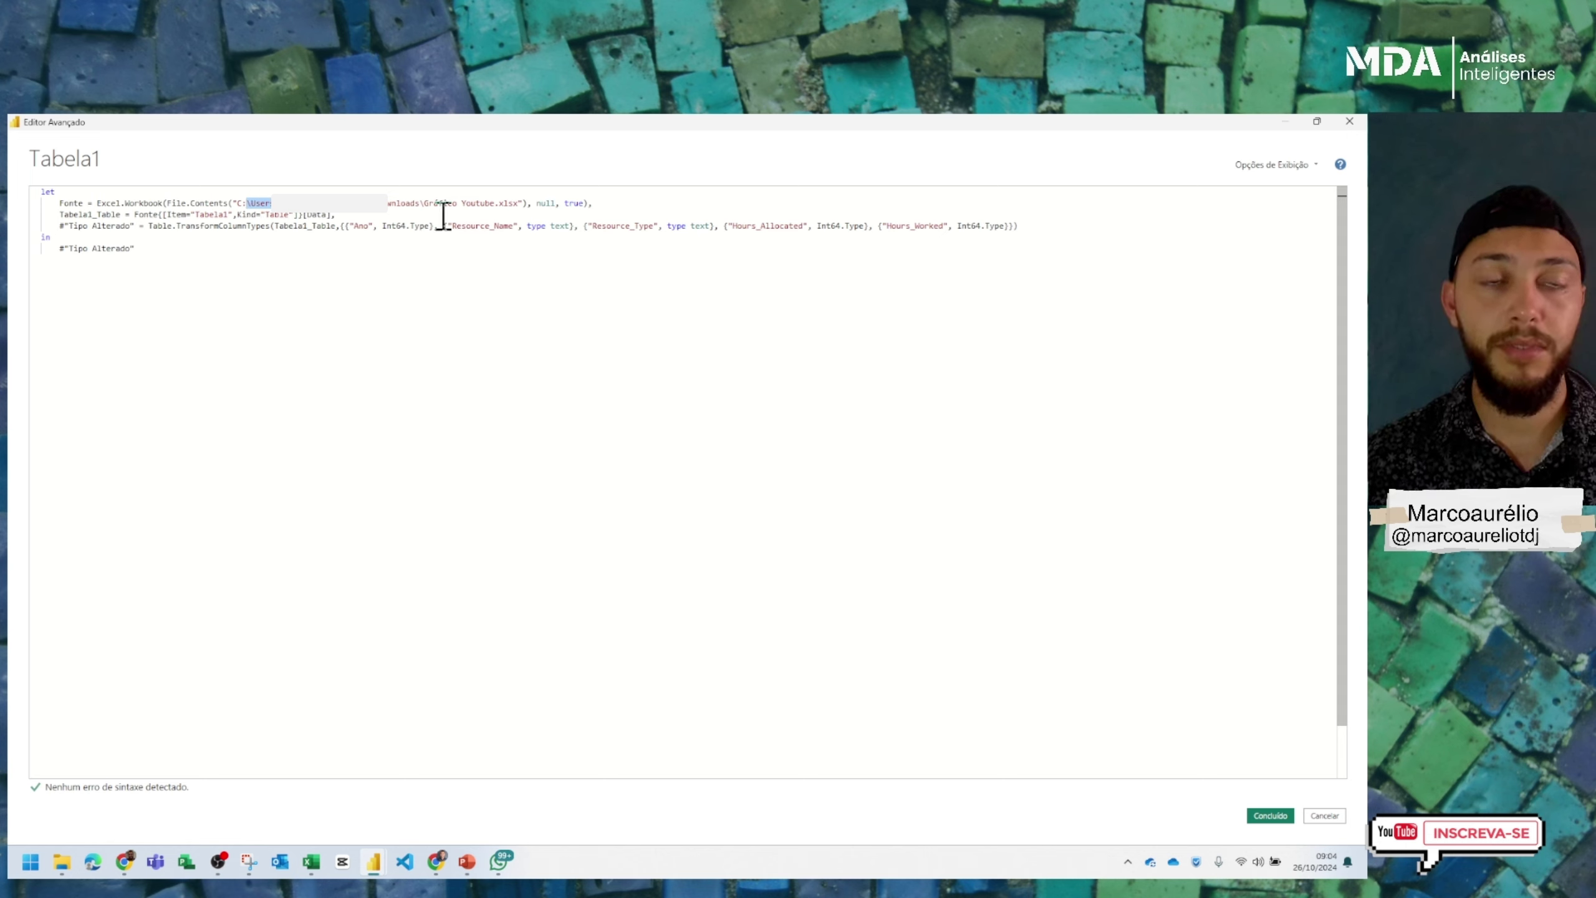
click(1351, 134)
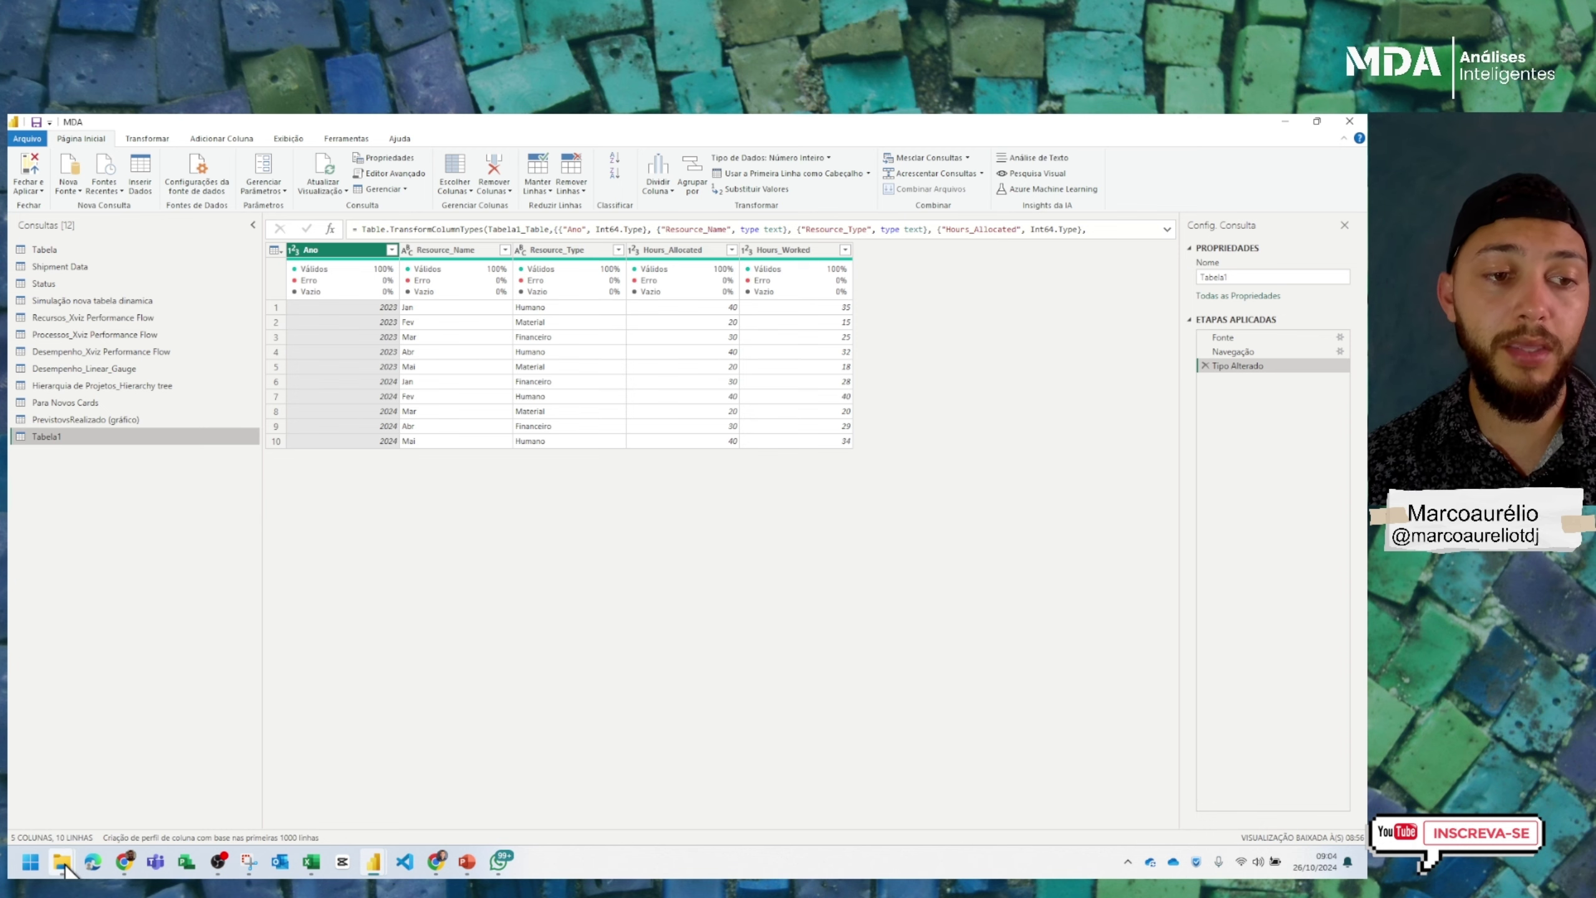
Switch to File Explorer and move the Gráfico Youtube workbook from Downloads to Área de Trabalho, closing it in Excel to release the file
mouse_move(66, 870)
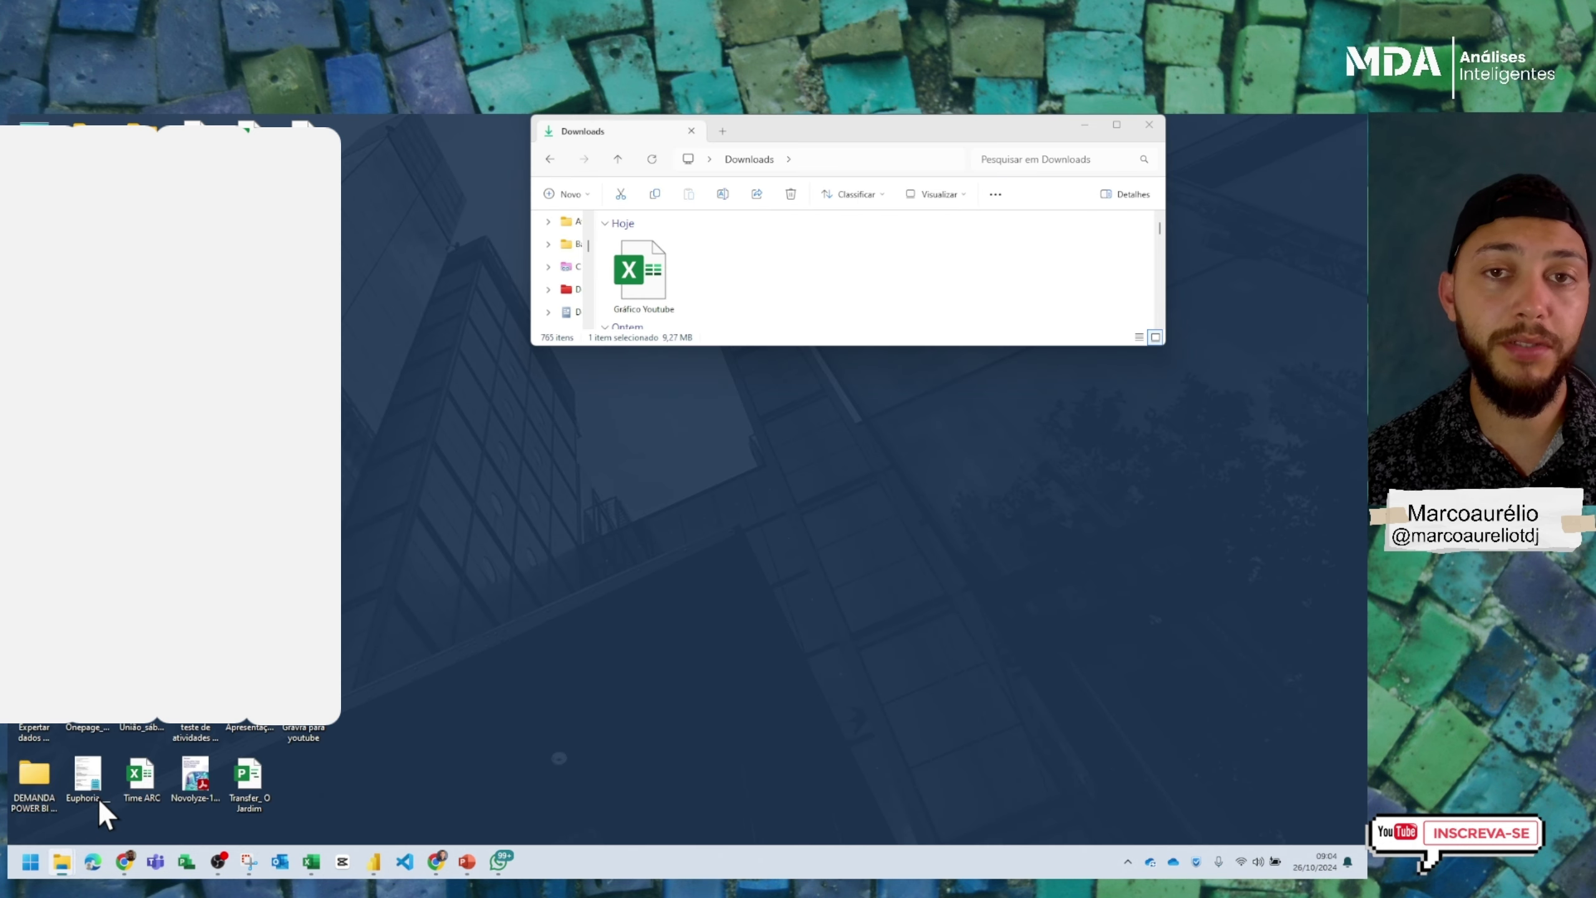
click(98, 800)
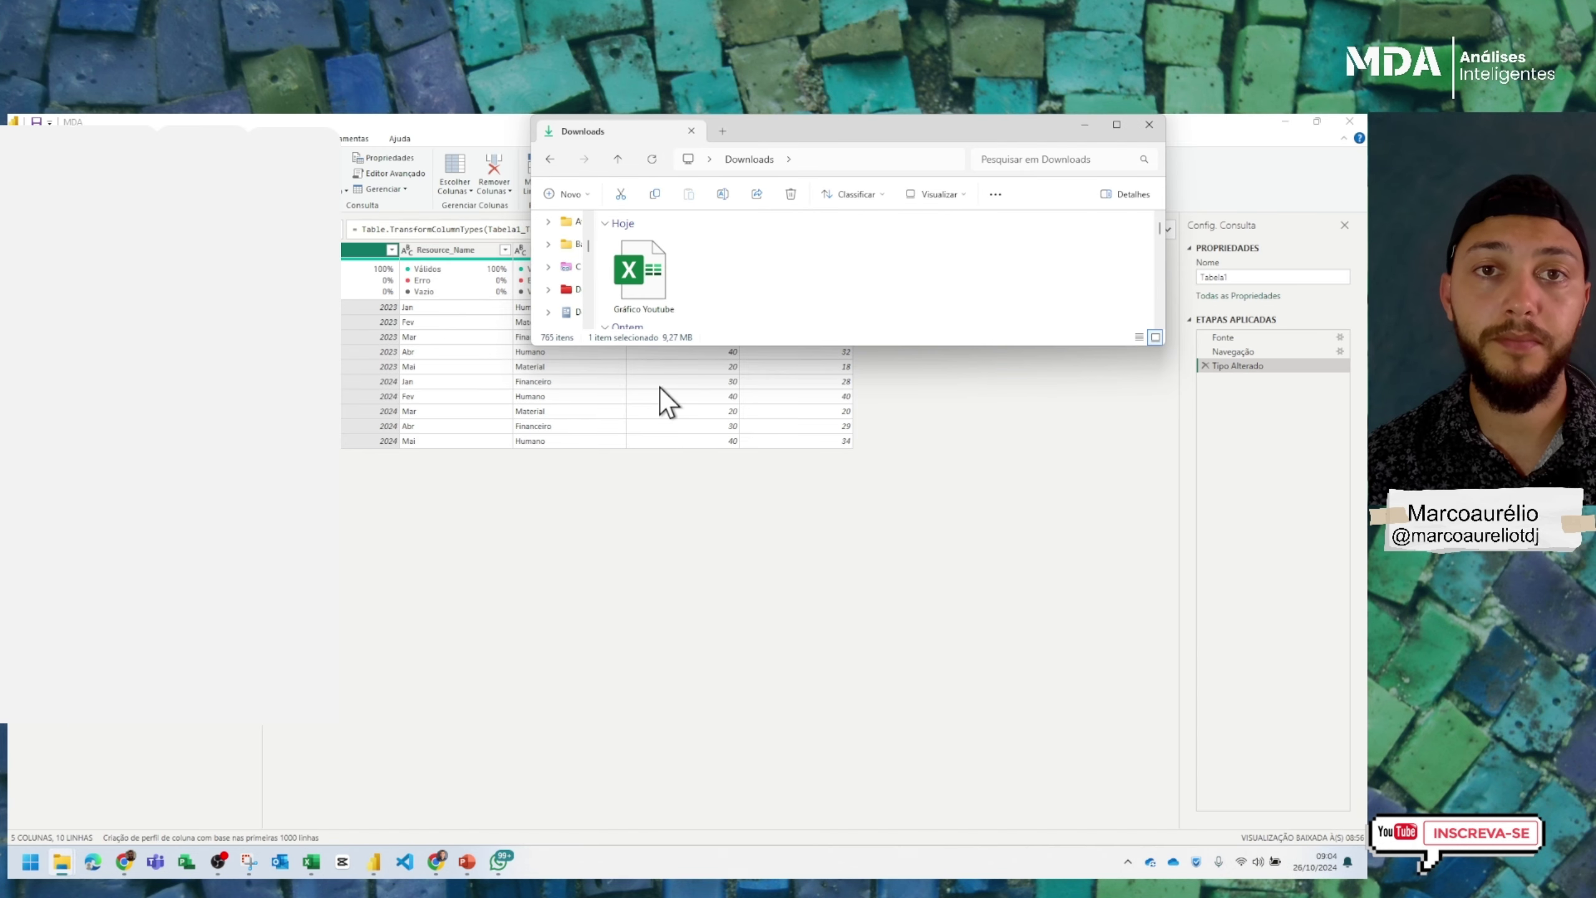
click(656, 268)
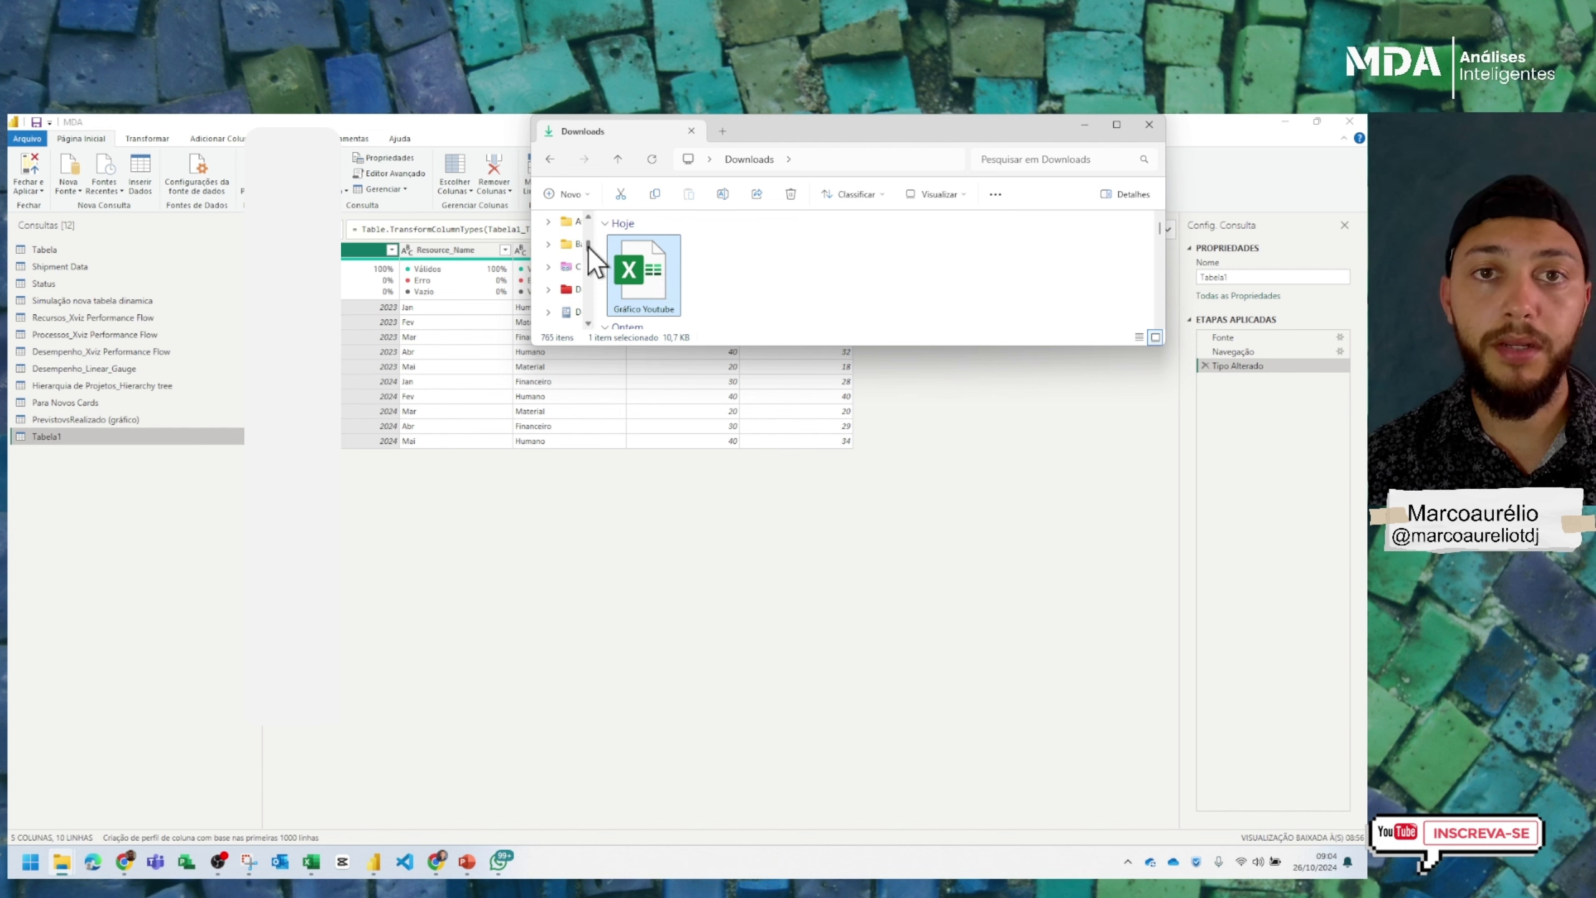
drag(589, 247, 567, 295)
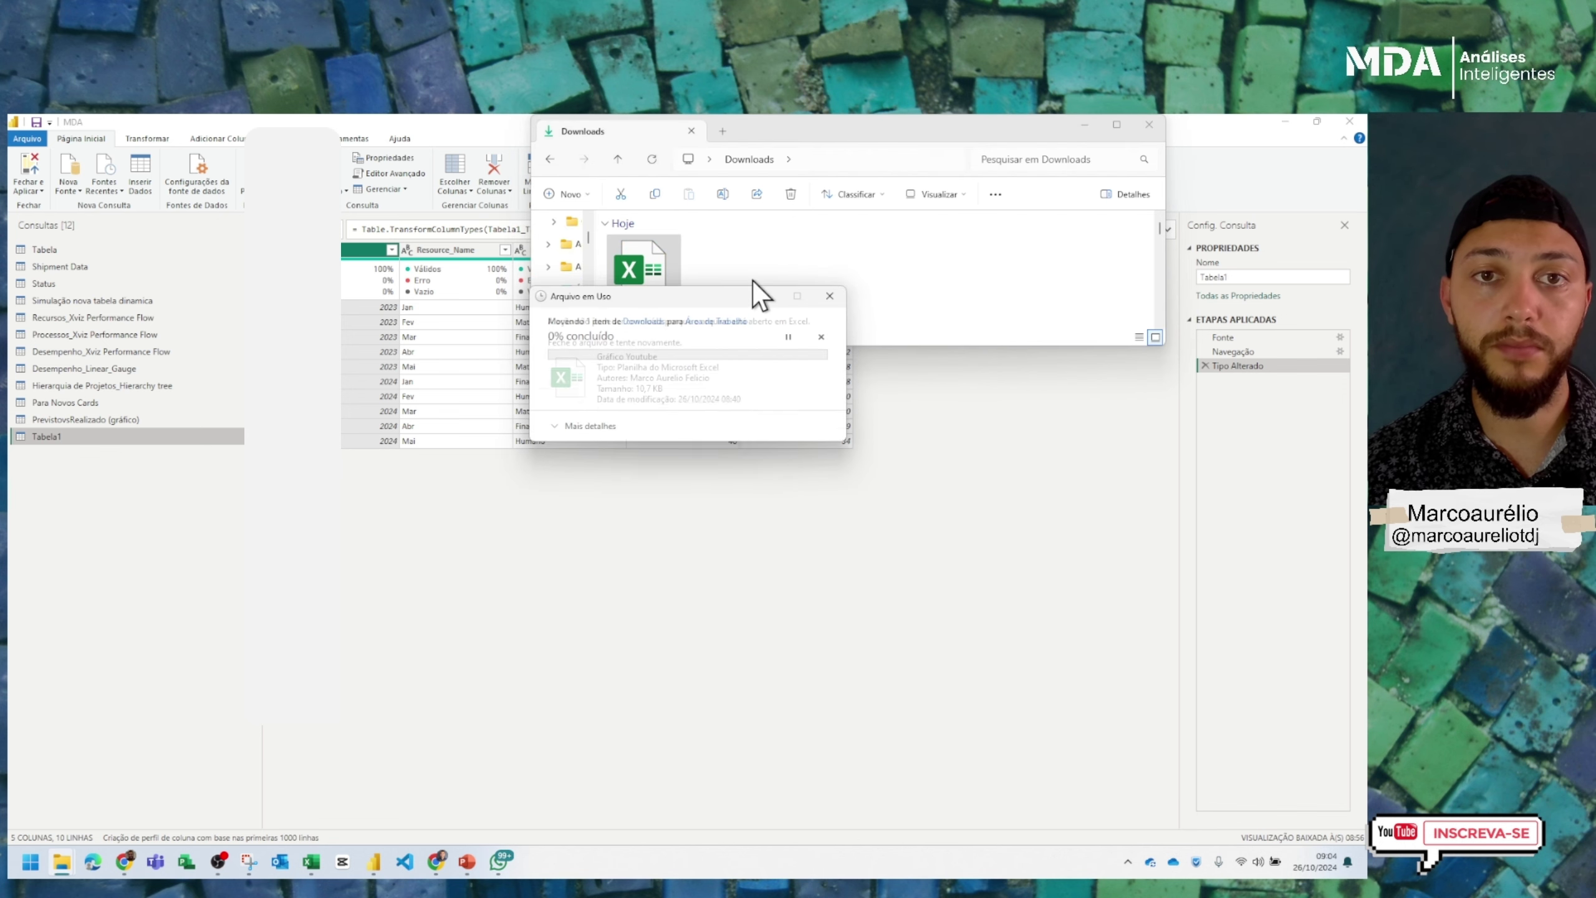
click(312, 862)
click(1351, 131)
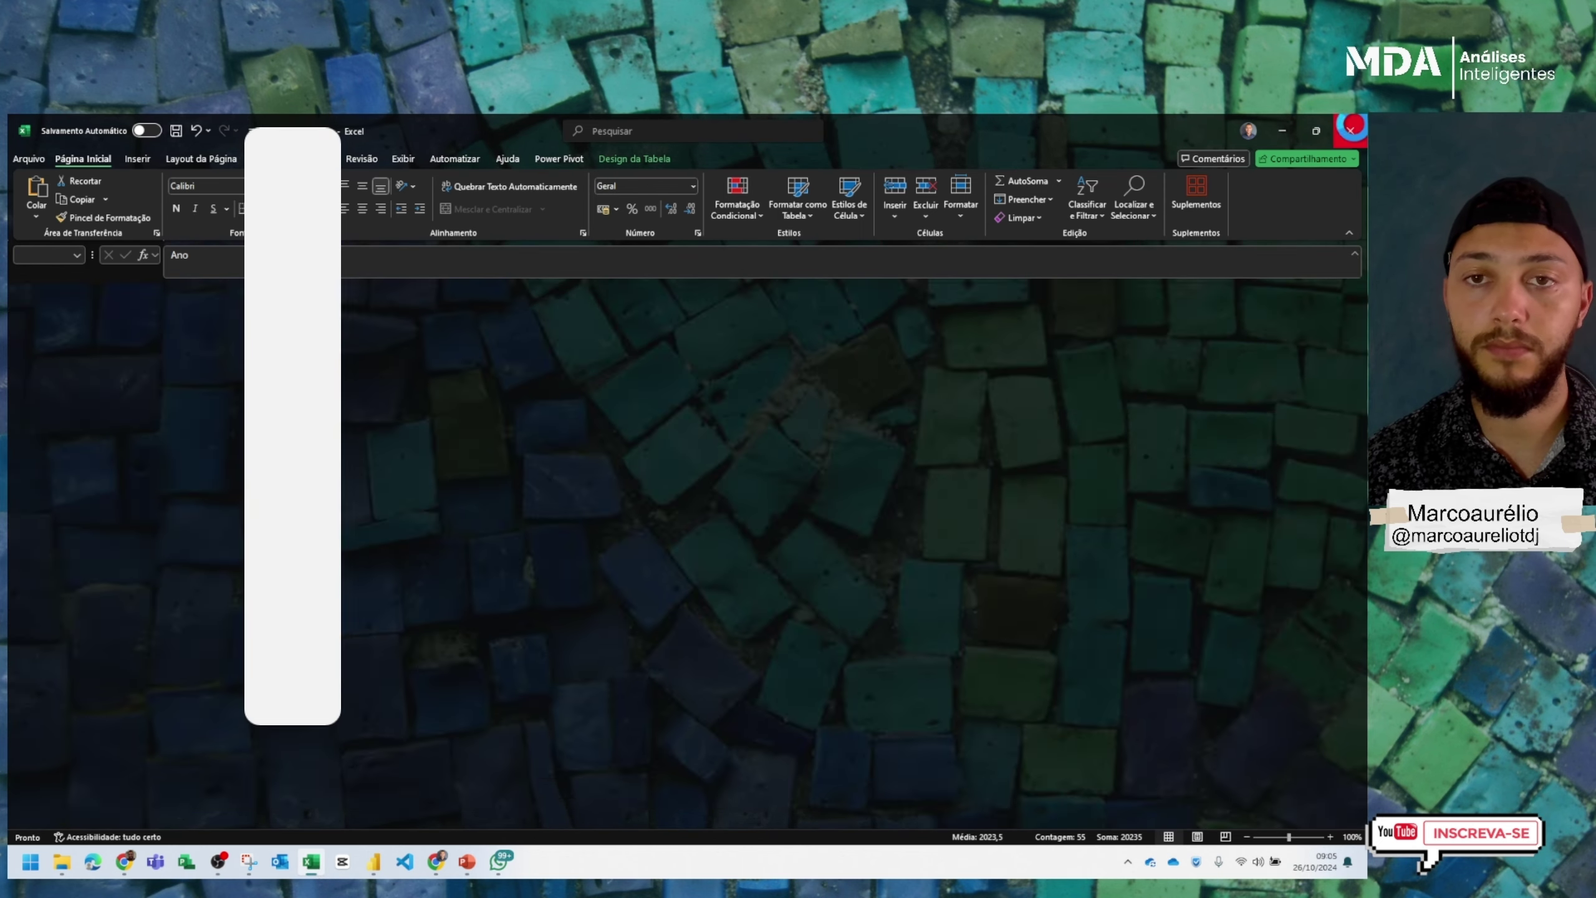
click(715, 422)
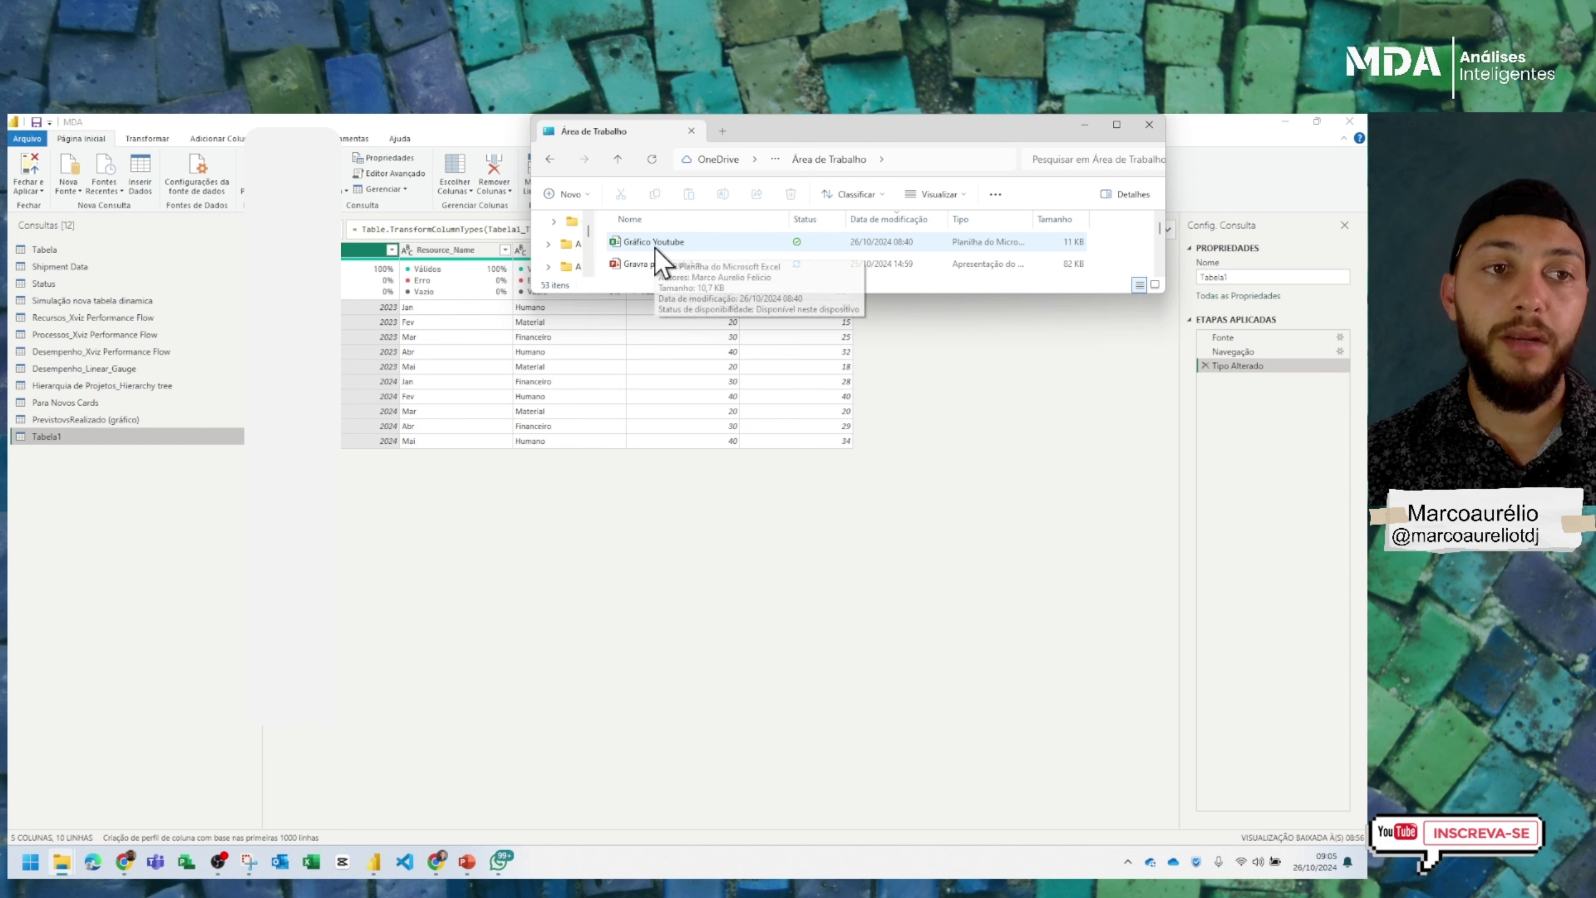
Return to the Power Query Editor and refresh the Tabela1 preview
click(957, 427)
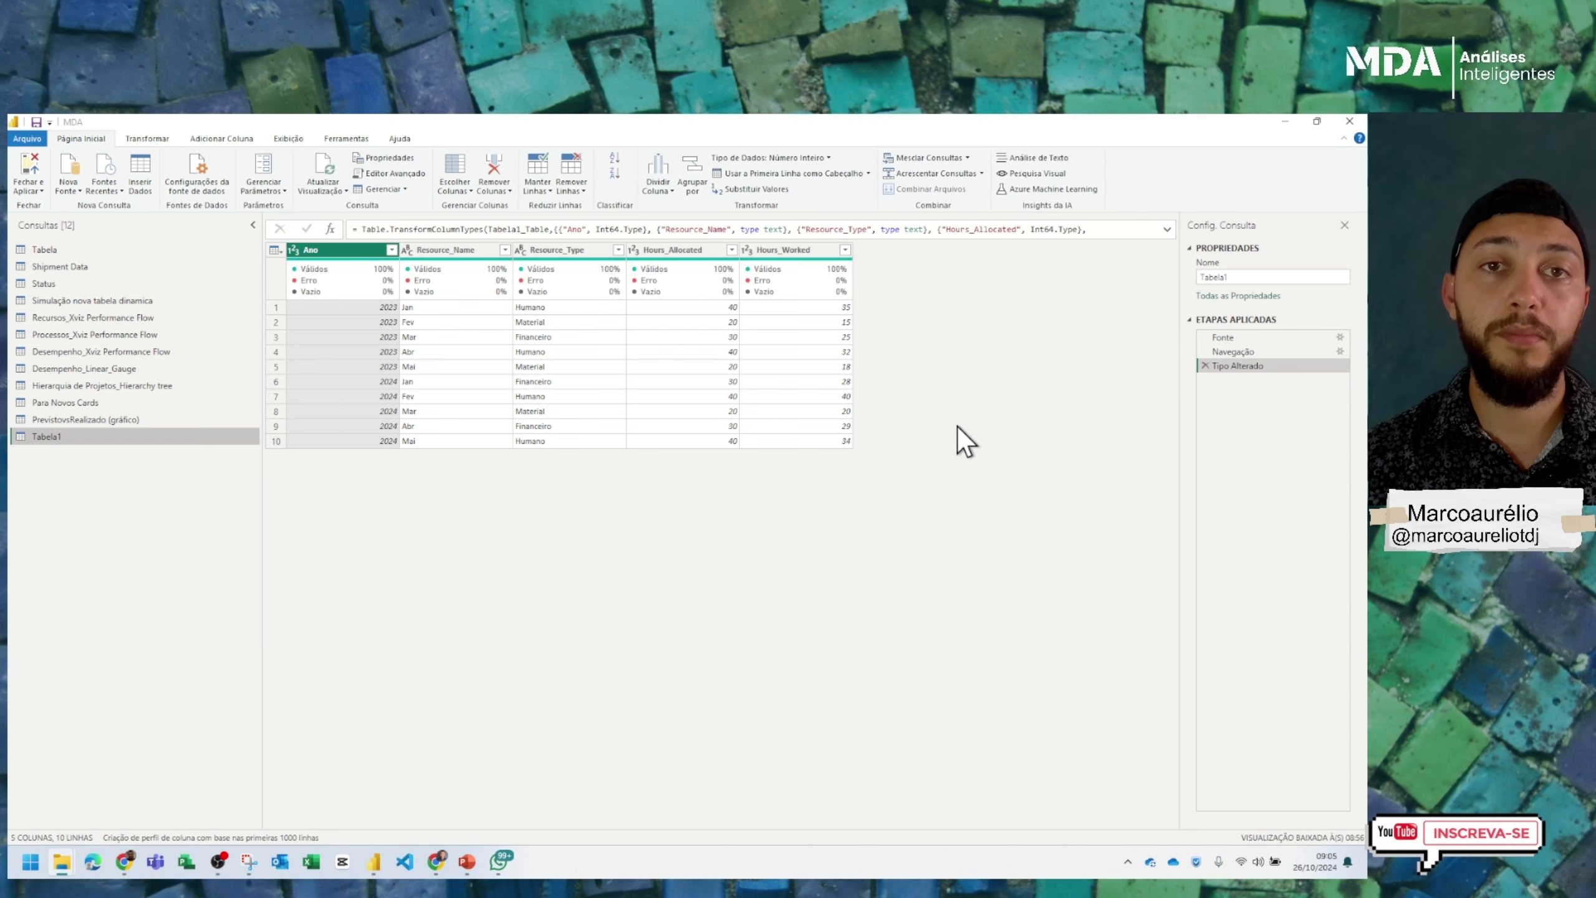
click(334, 188)
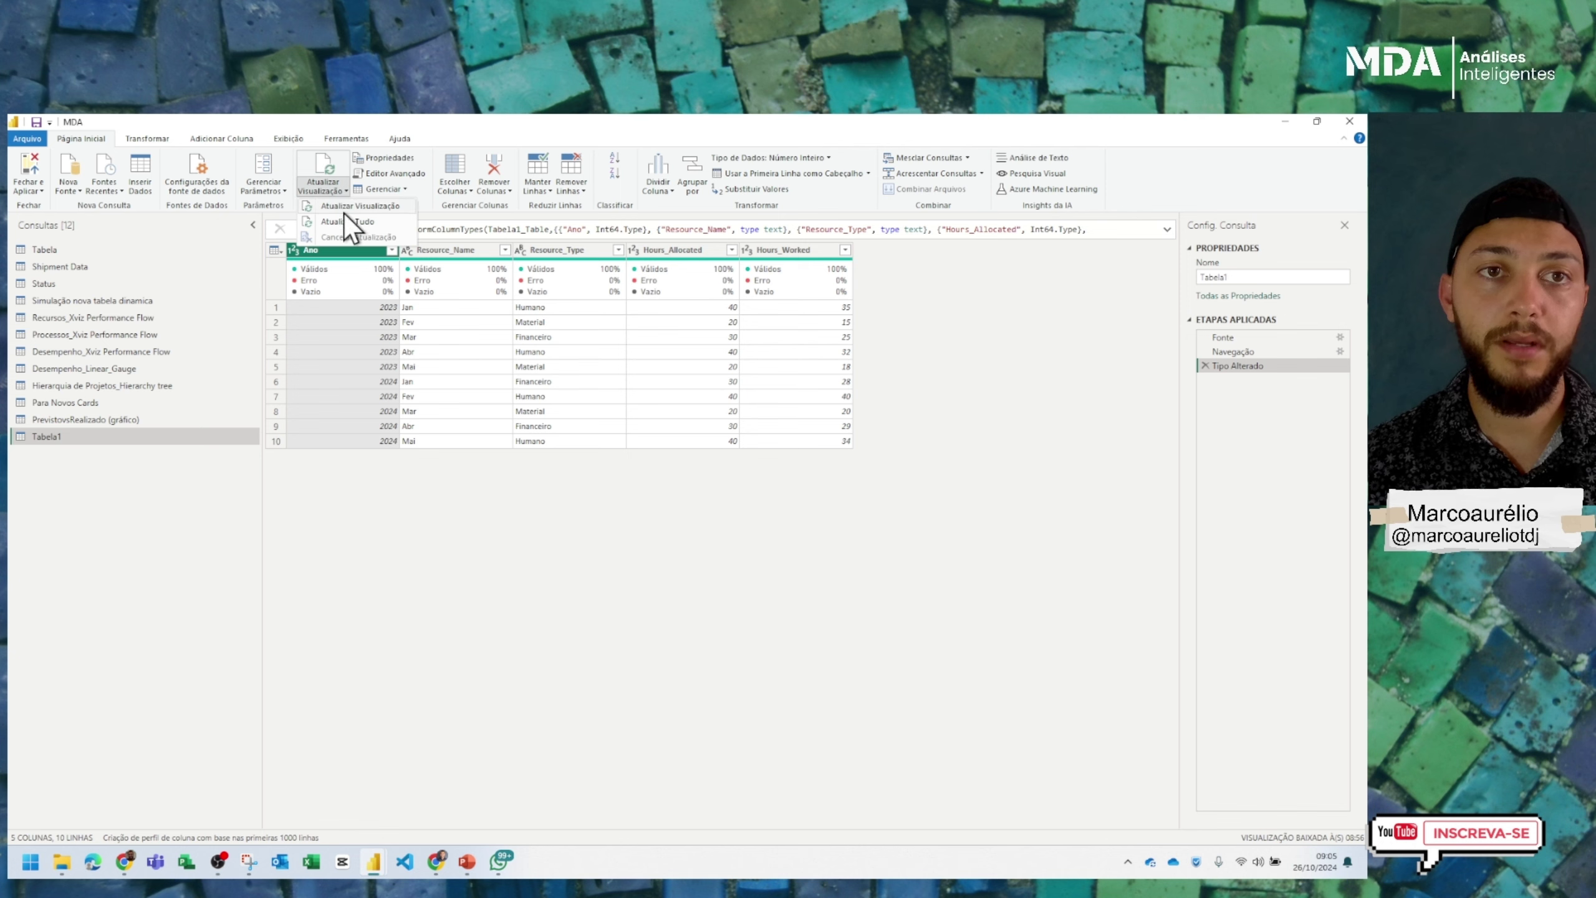
click(344, 210)
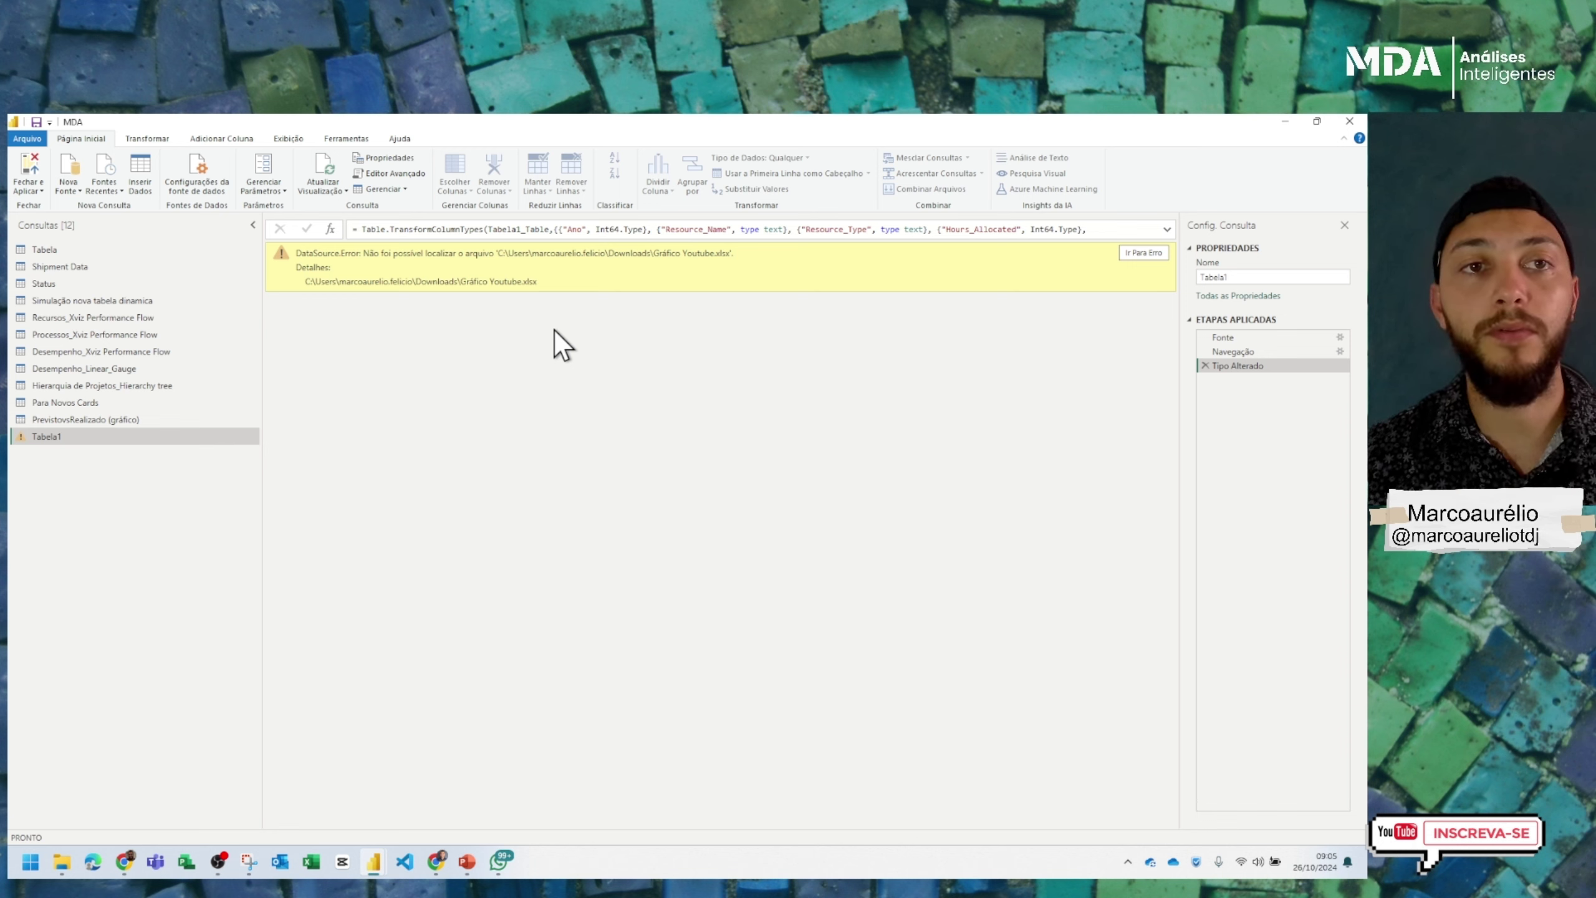
Change the data source to the Gráfico Youtube workbook in Área de Trabalho and refresh the Tabela1 preview
click(207, 190)
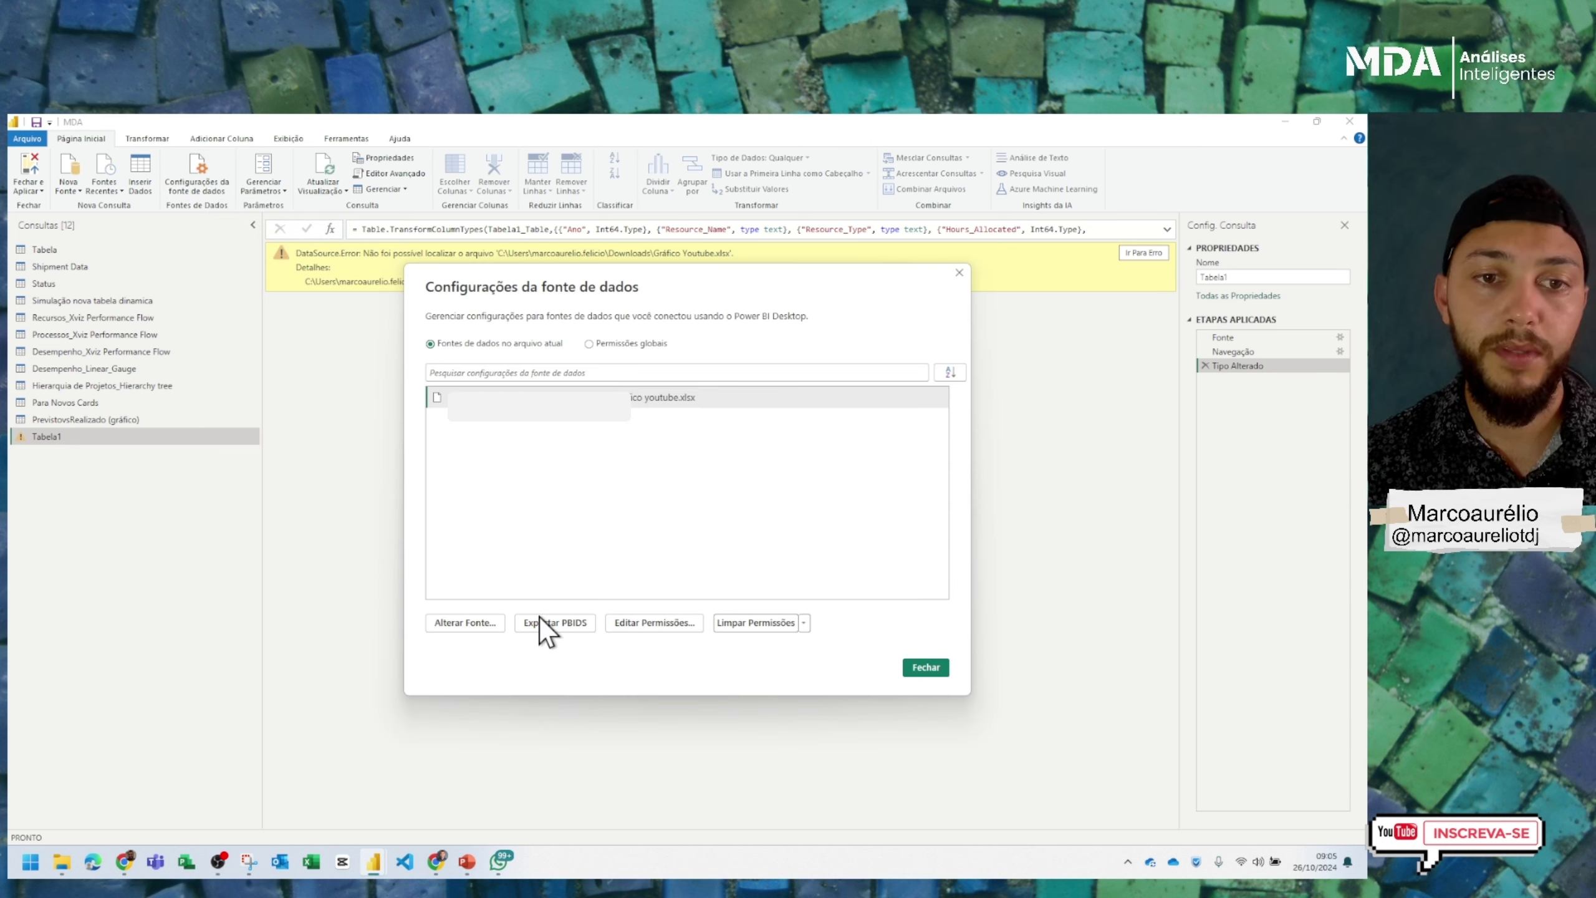
click(474, 625)
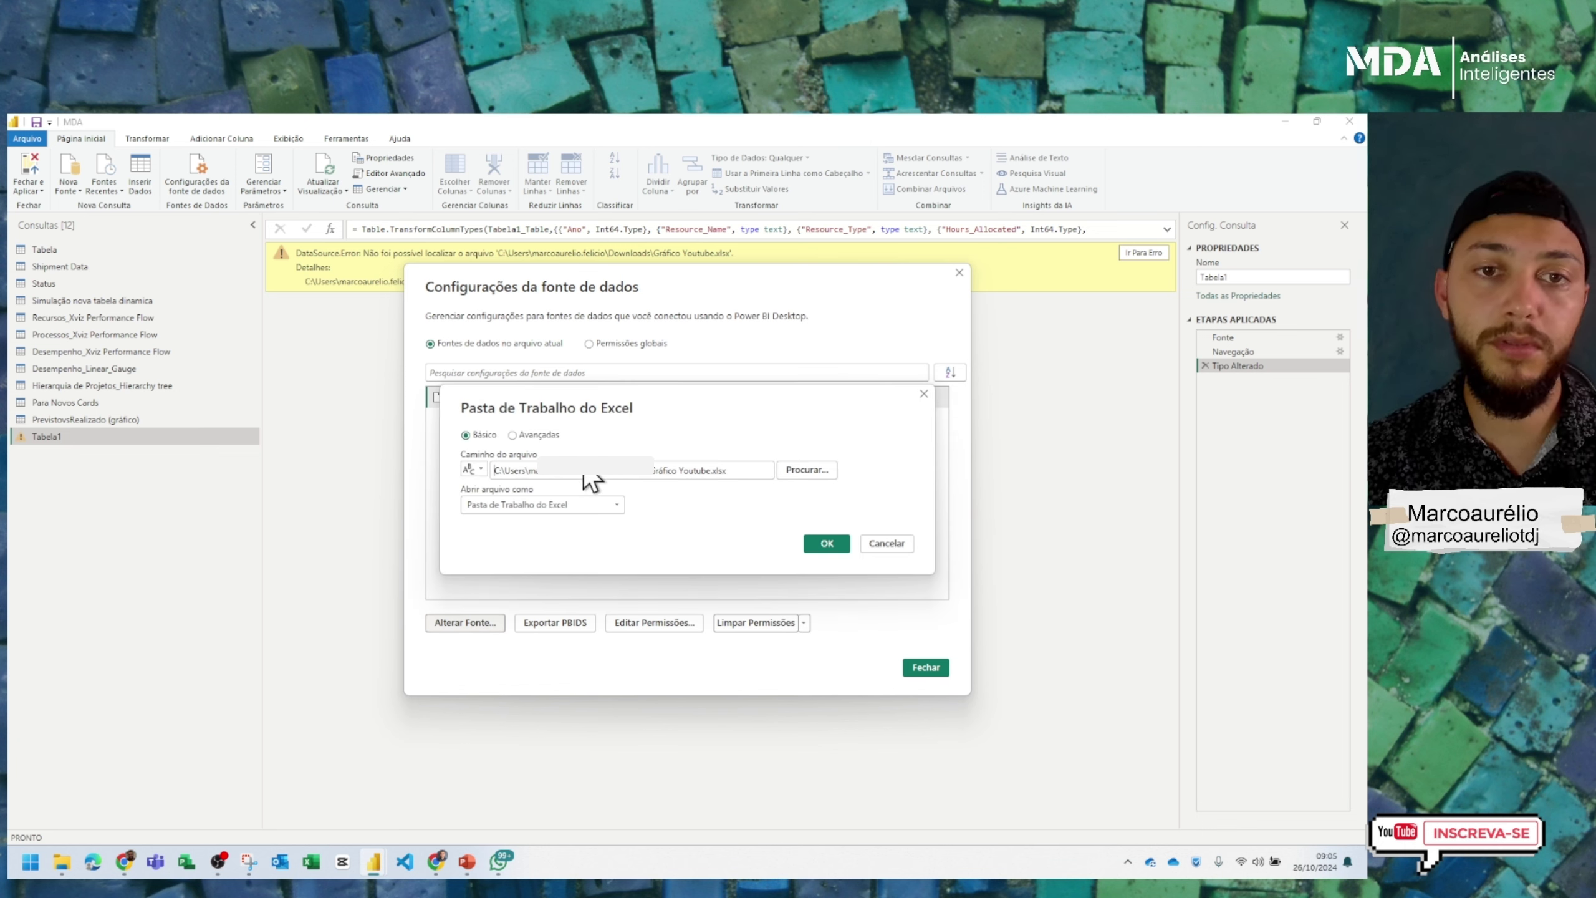
click(803, 476)
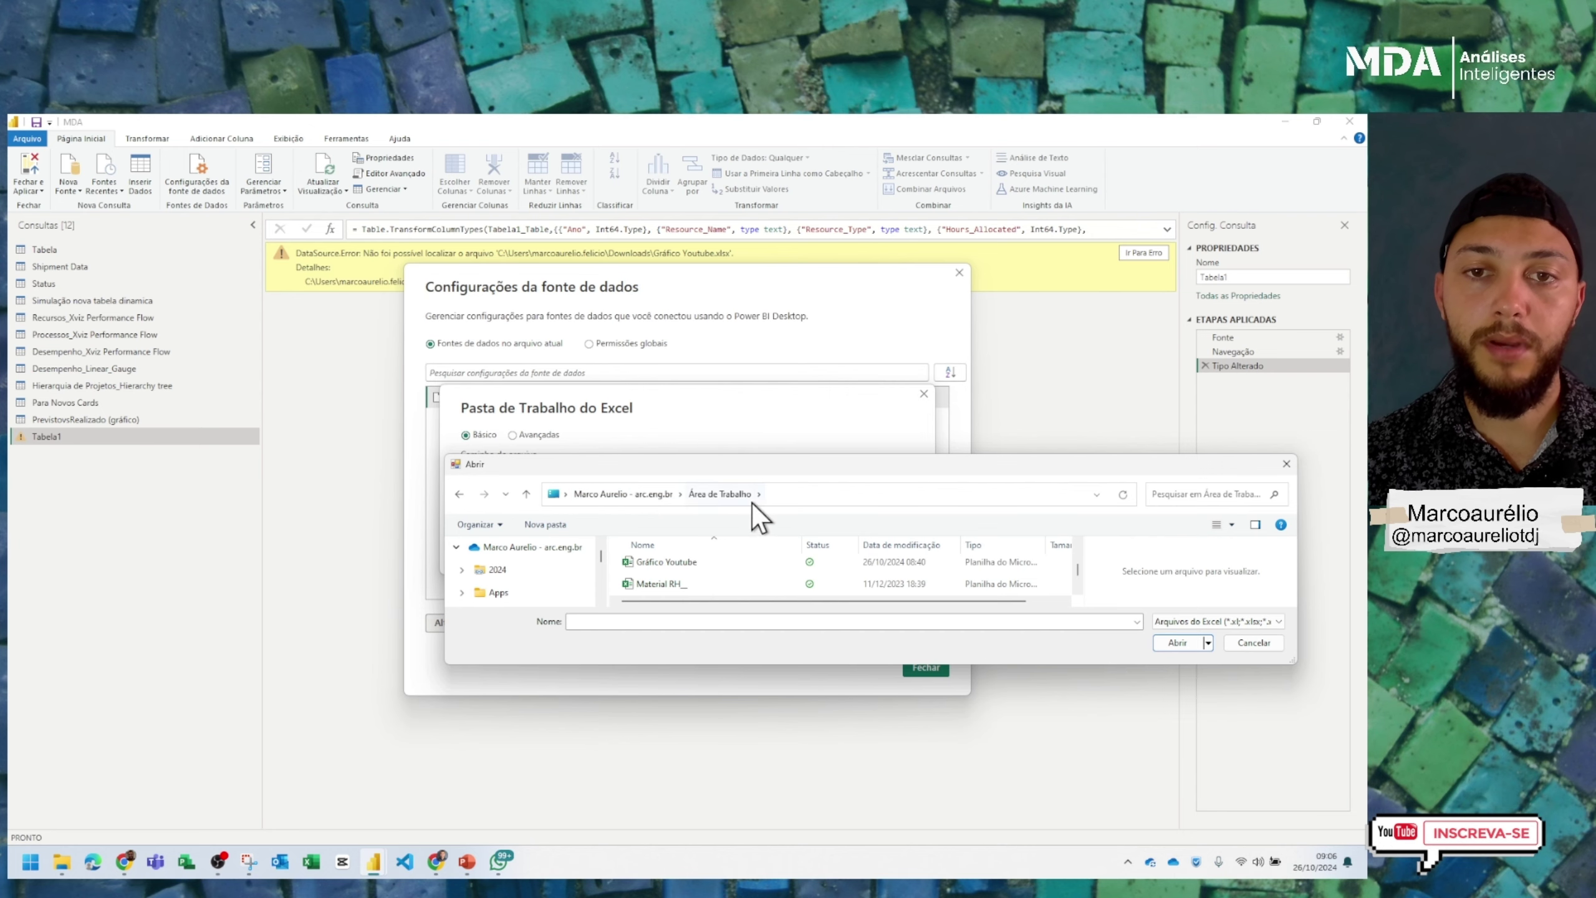
click(670, 567)
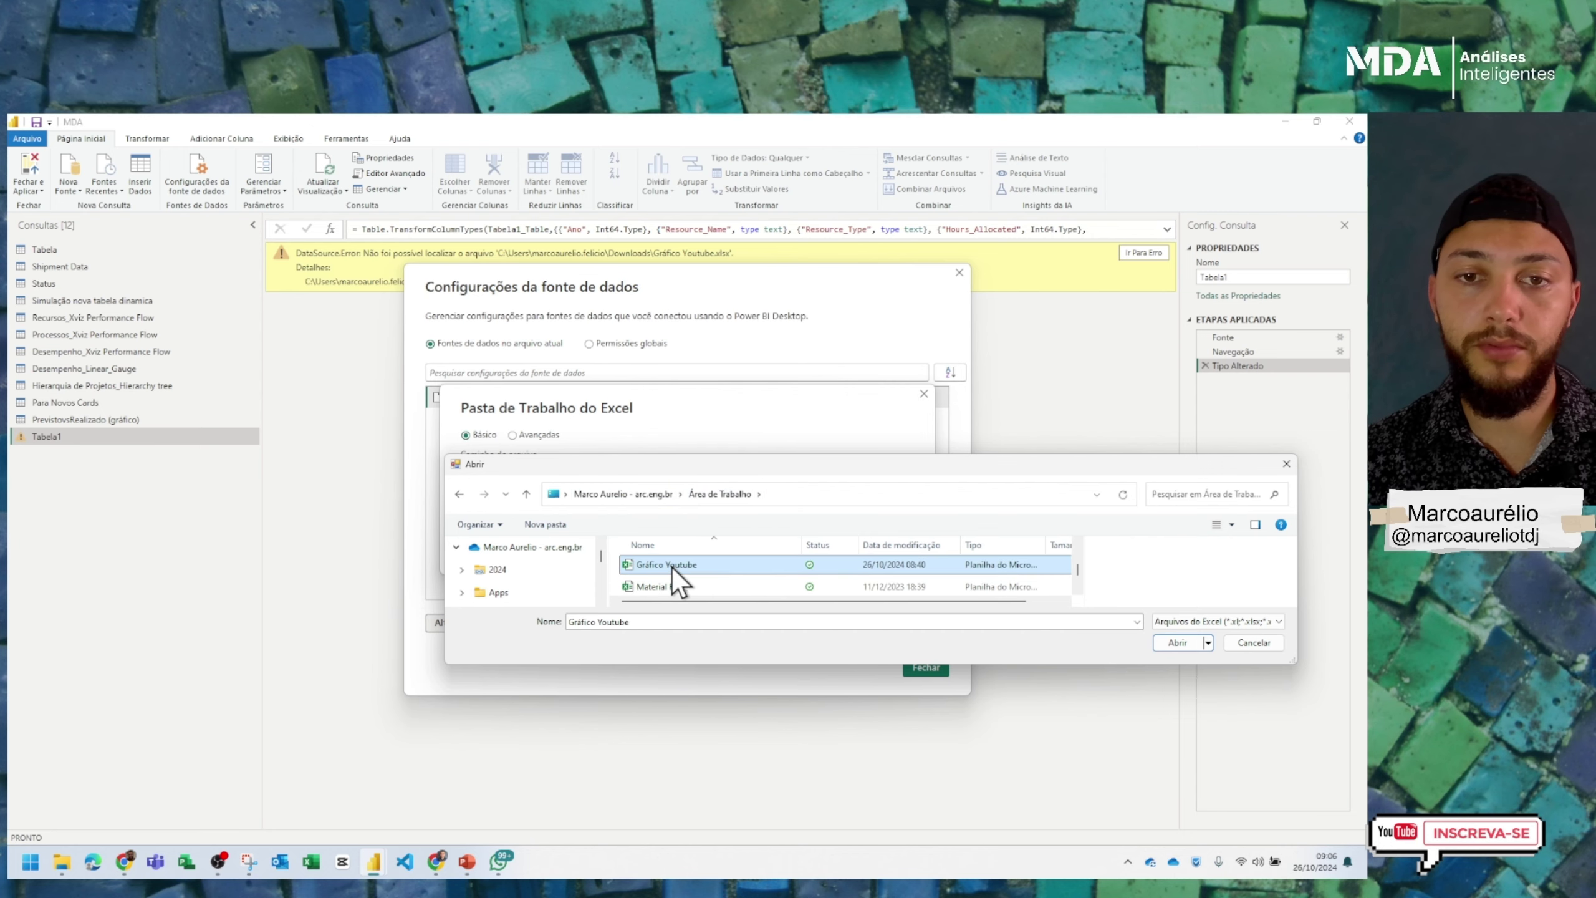
click(1188, 647)
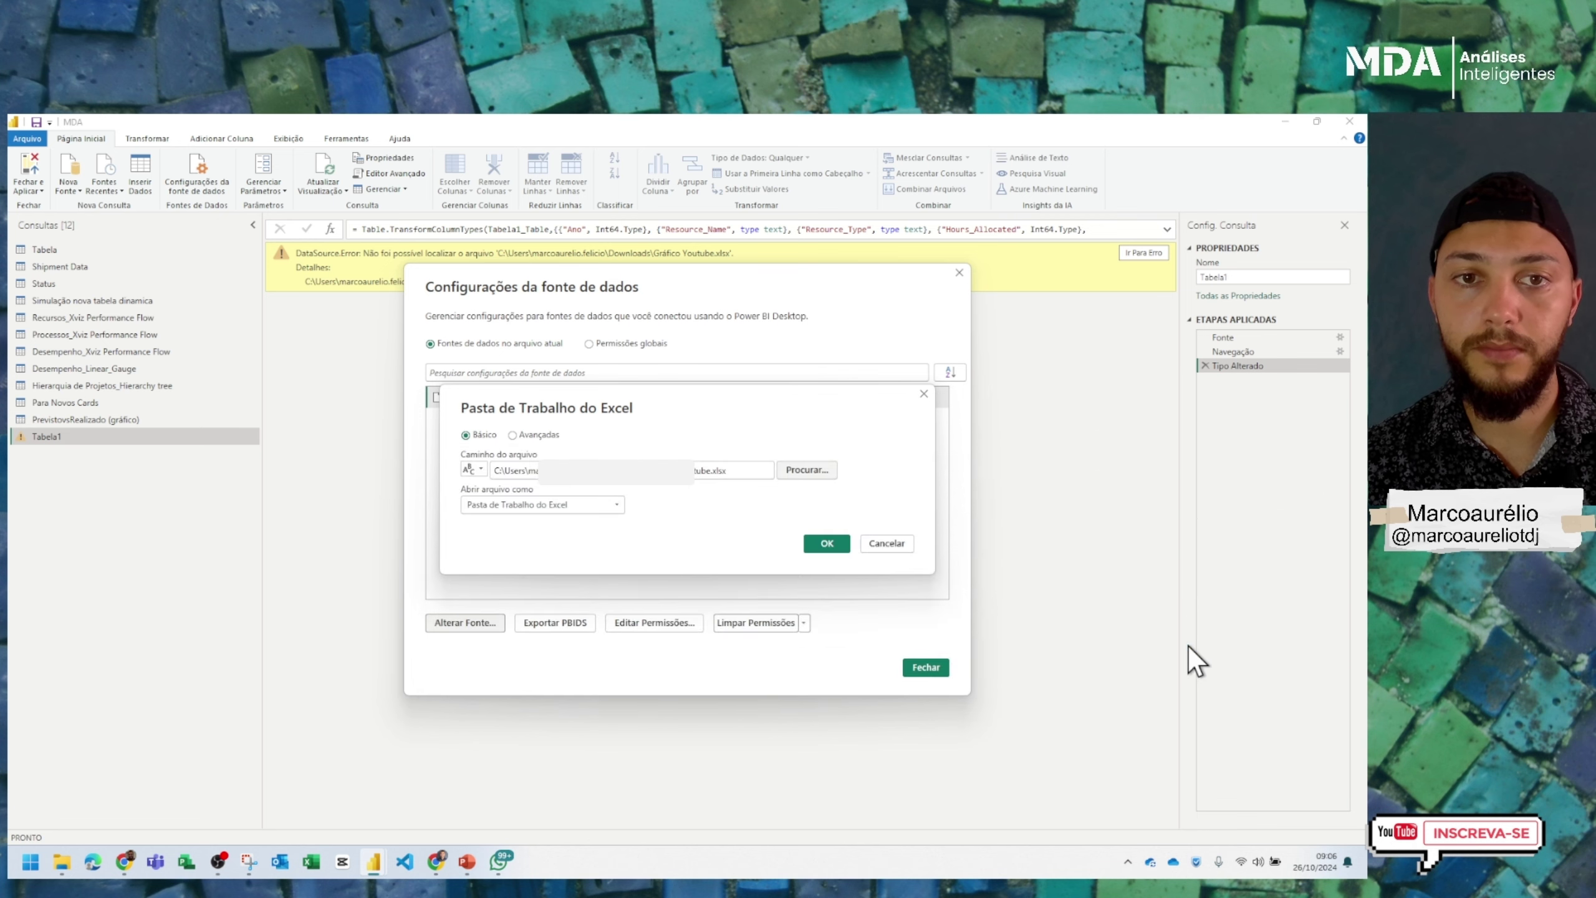
click(829, 544)
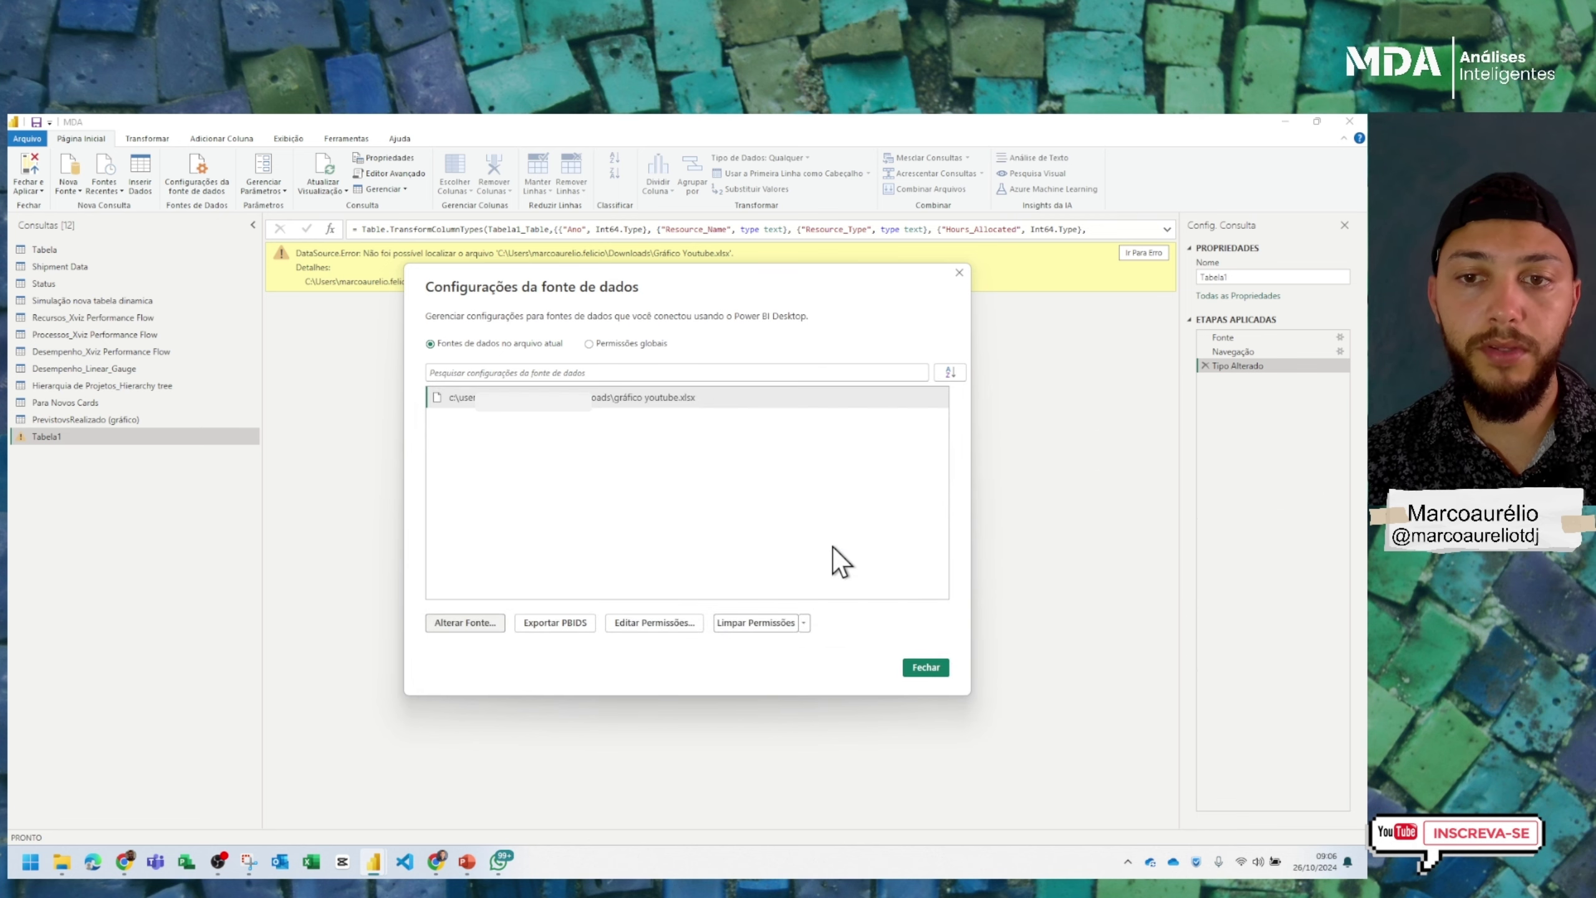
click(923, 667)
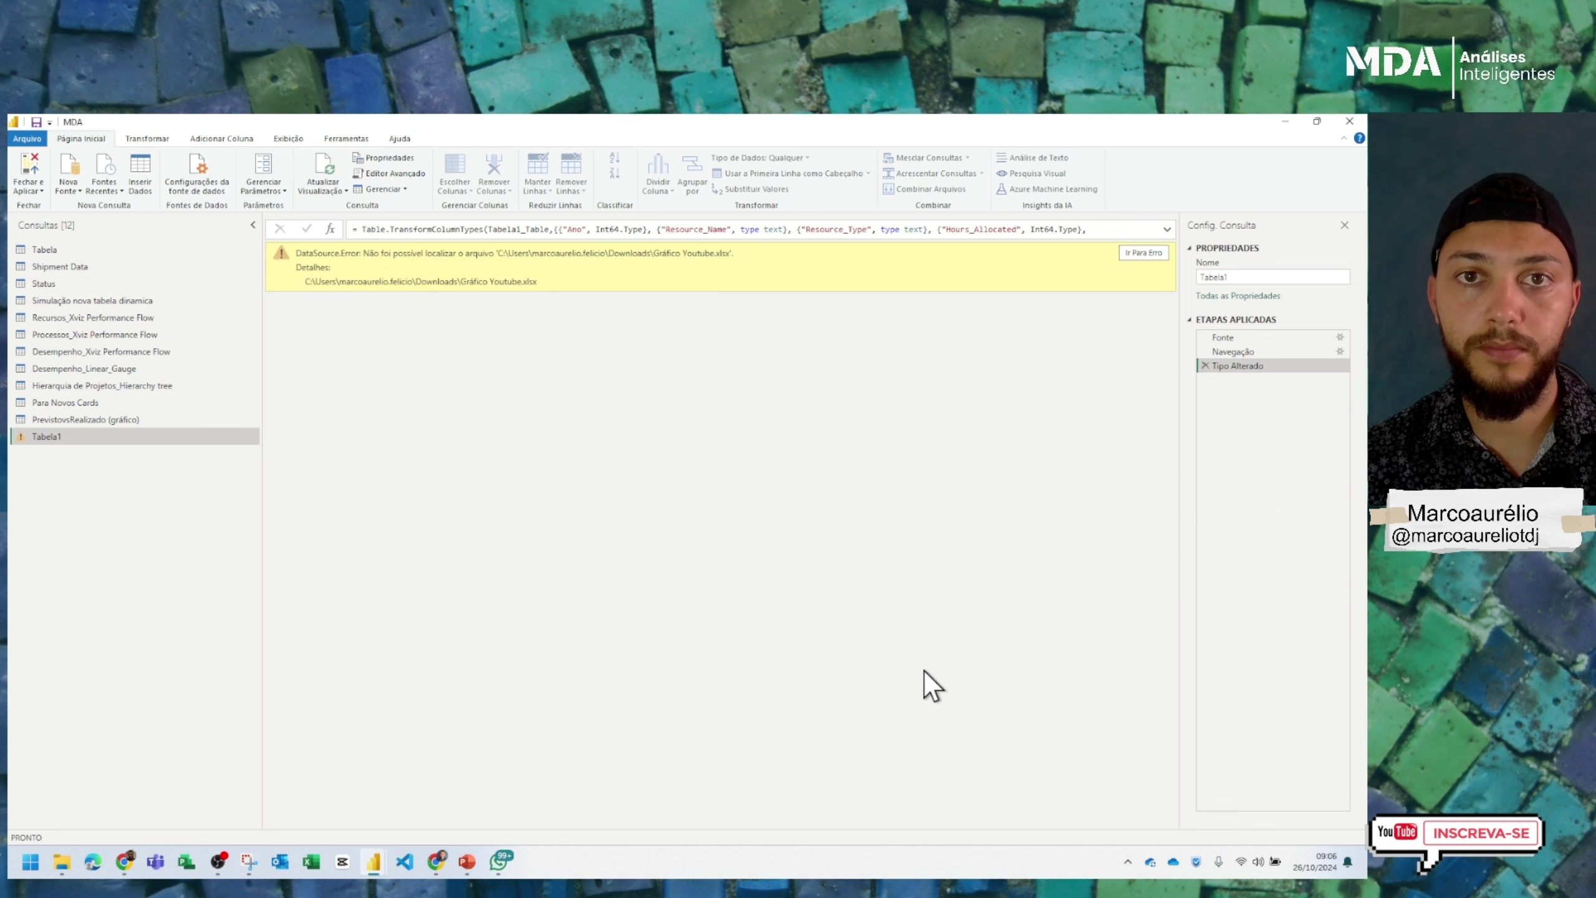
click(327, 187)
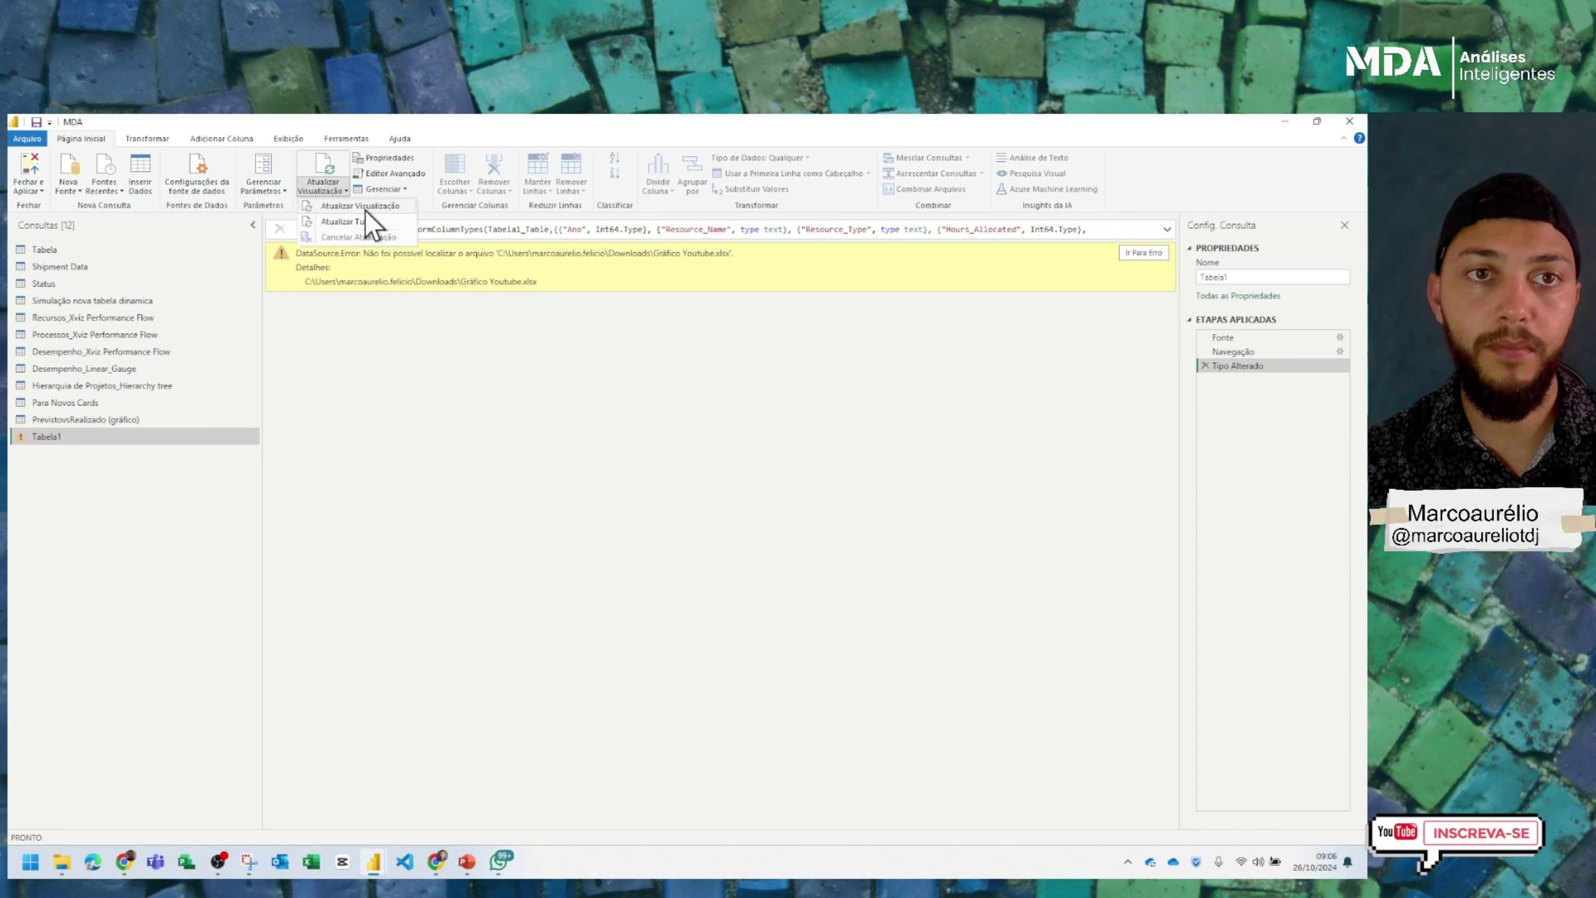
click(365, 213)
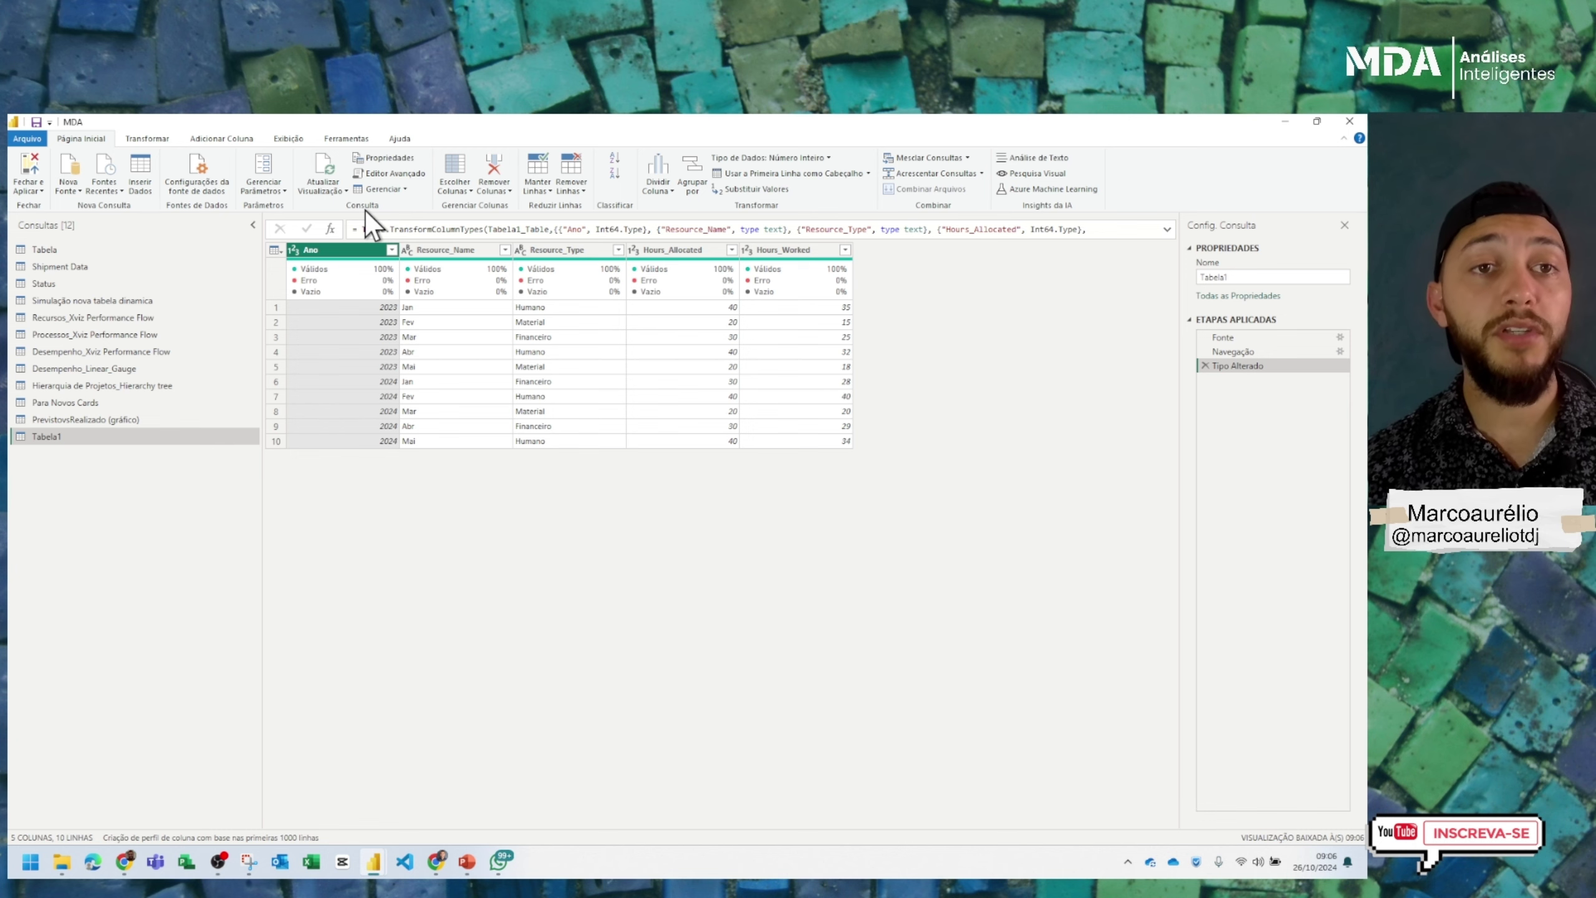
Compare the file path in Tabela1's Advanced Editor code with the Área de Trabalho folder address in File Explorer
click(406, 172)
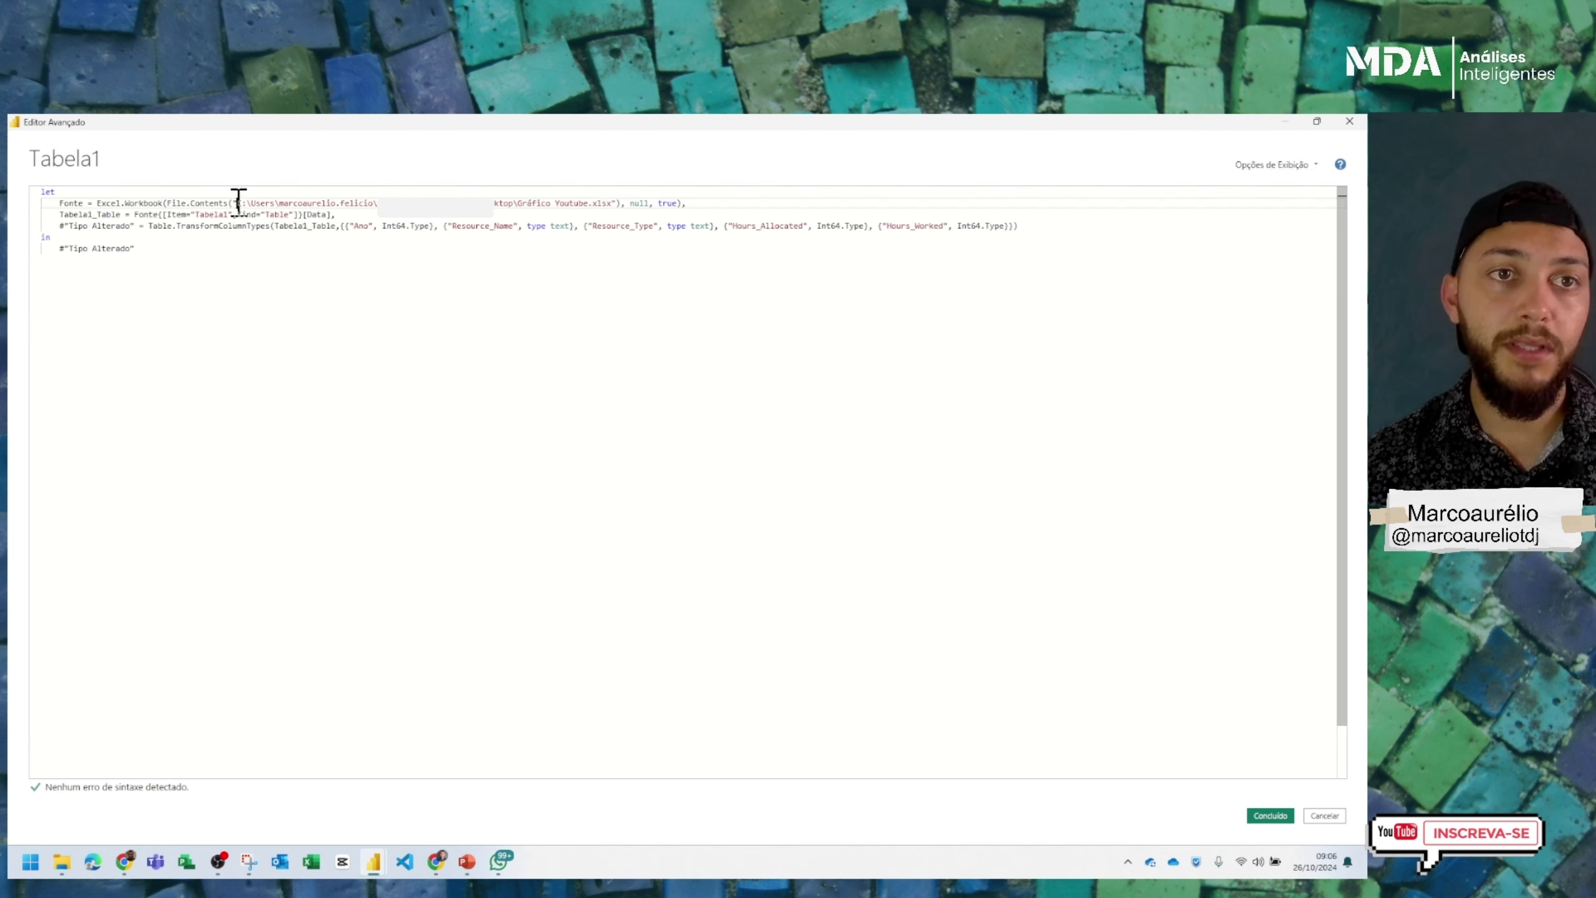
drag(239, 202, 515, 202)
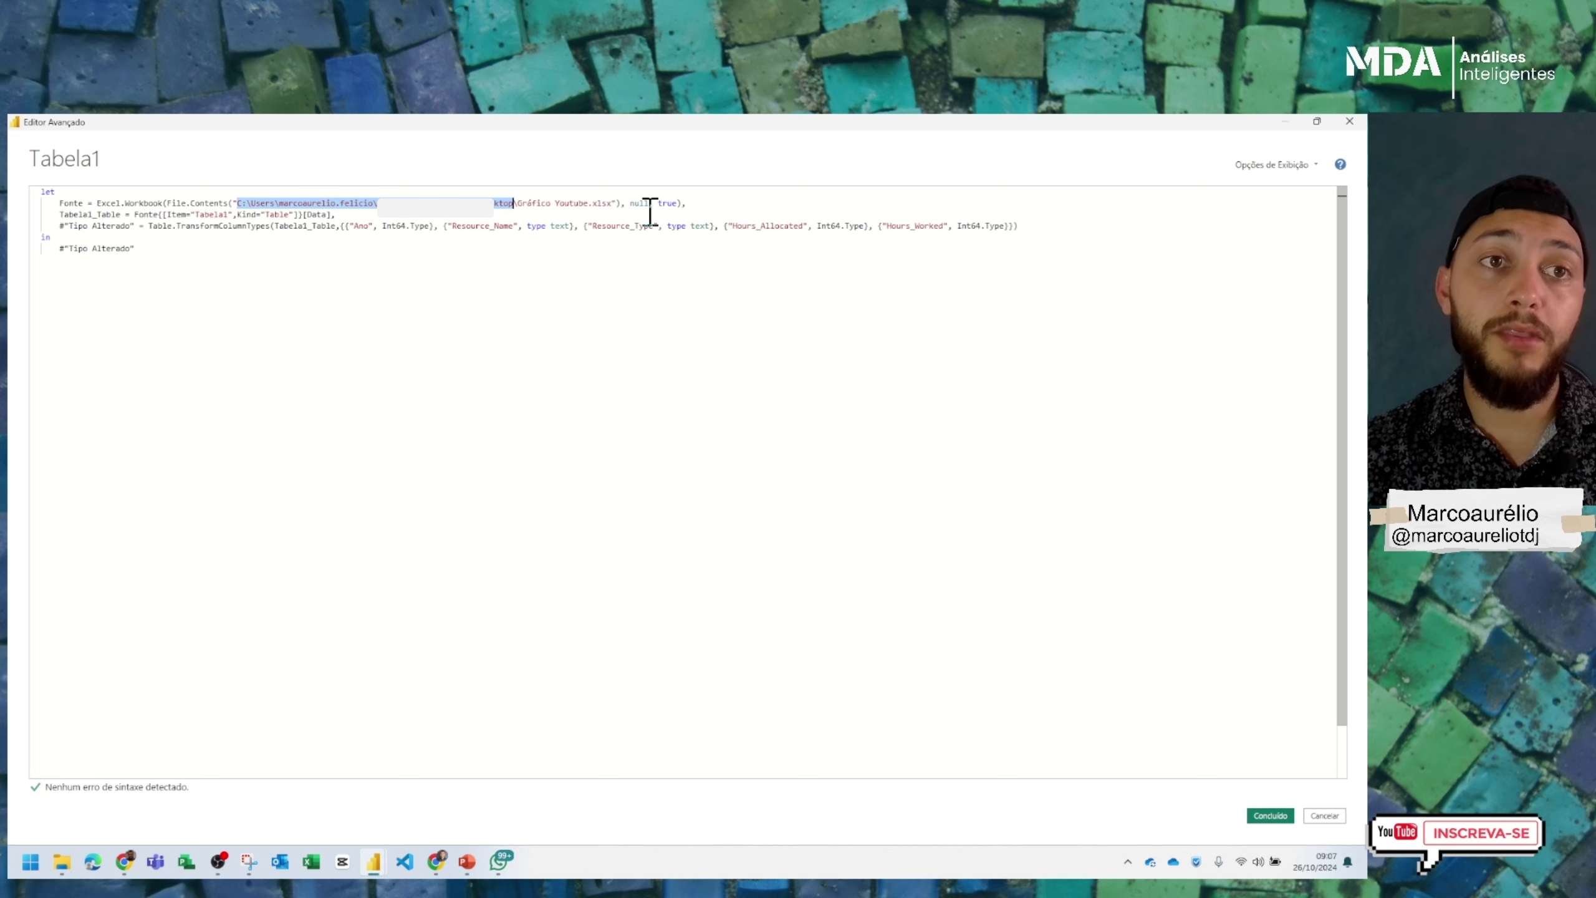
key(alt+Tab)
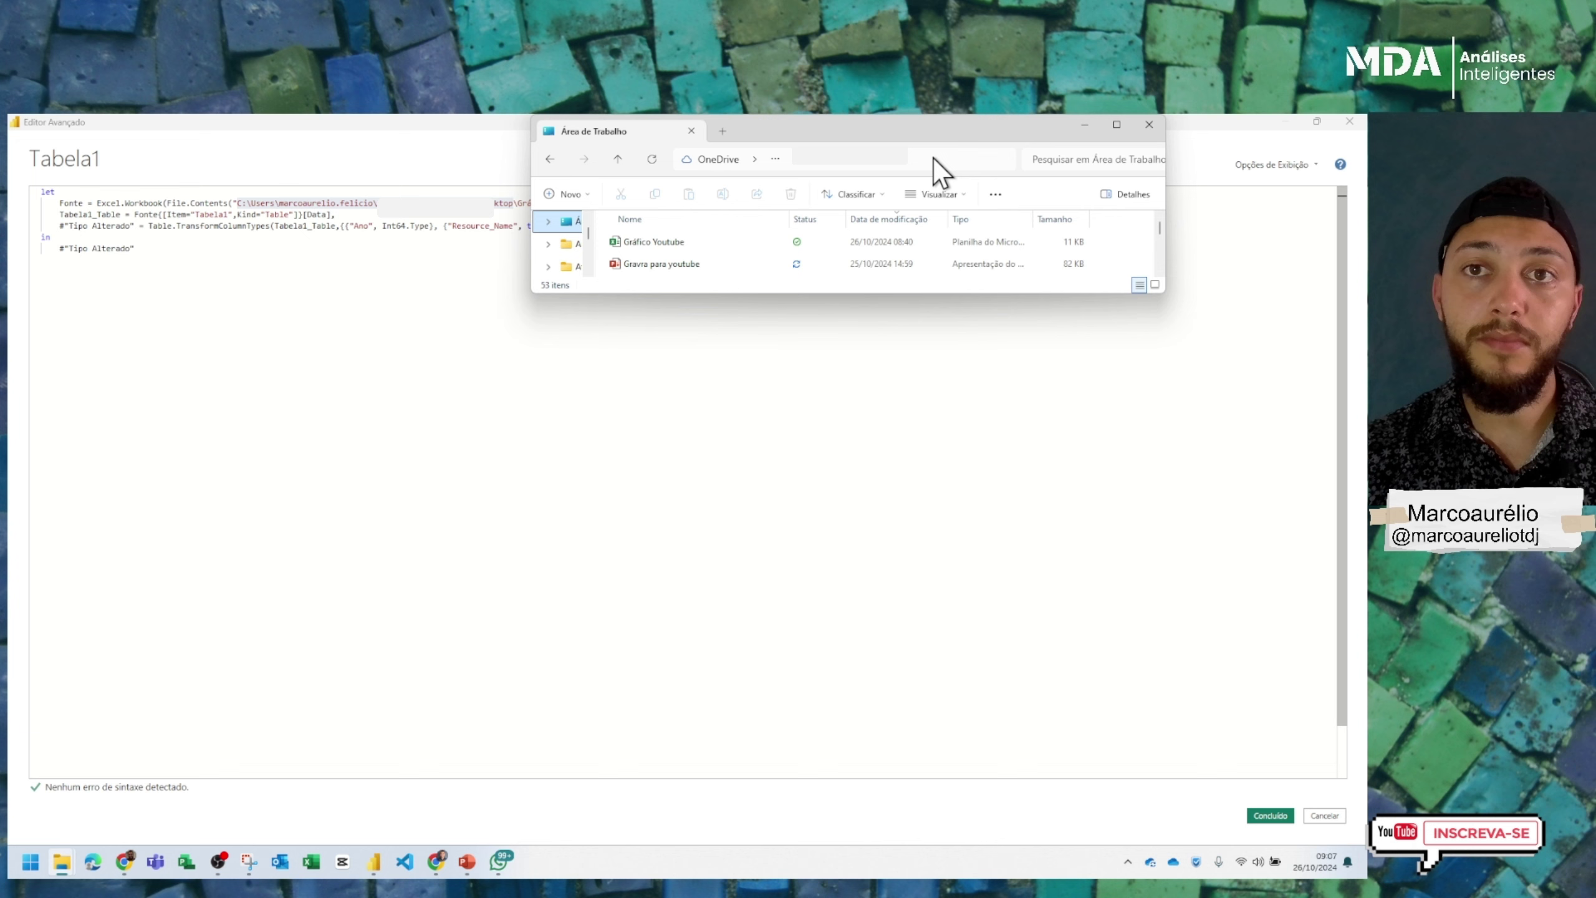
click(917, 159)
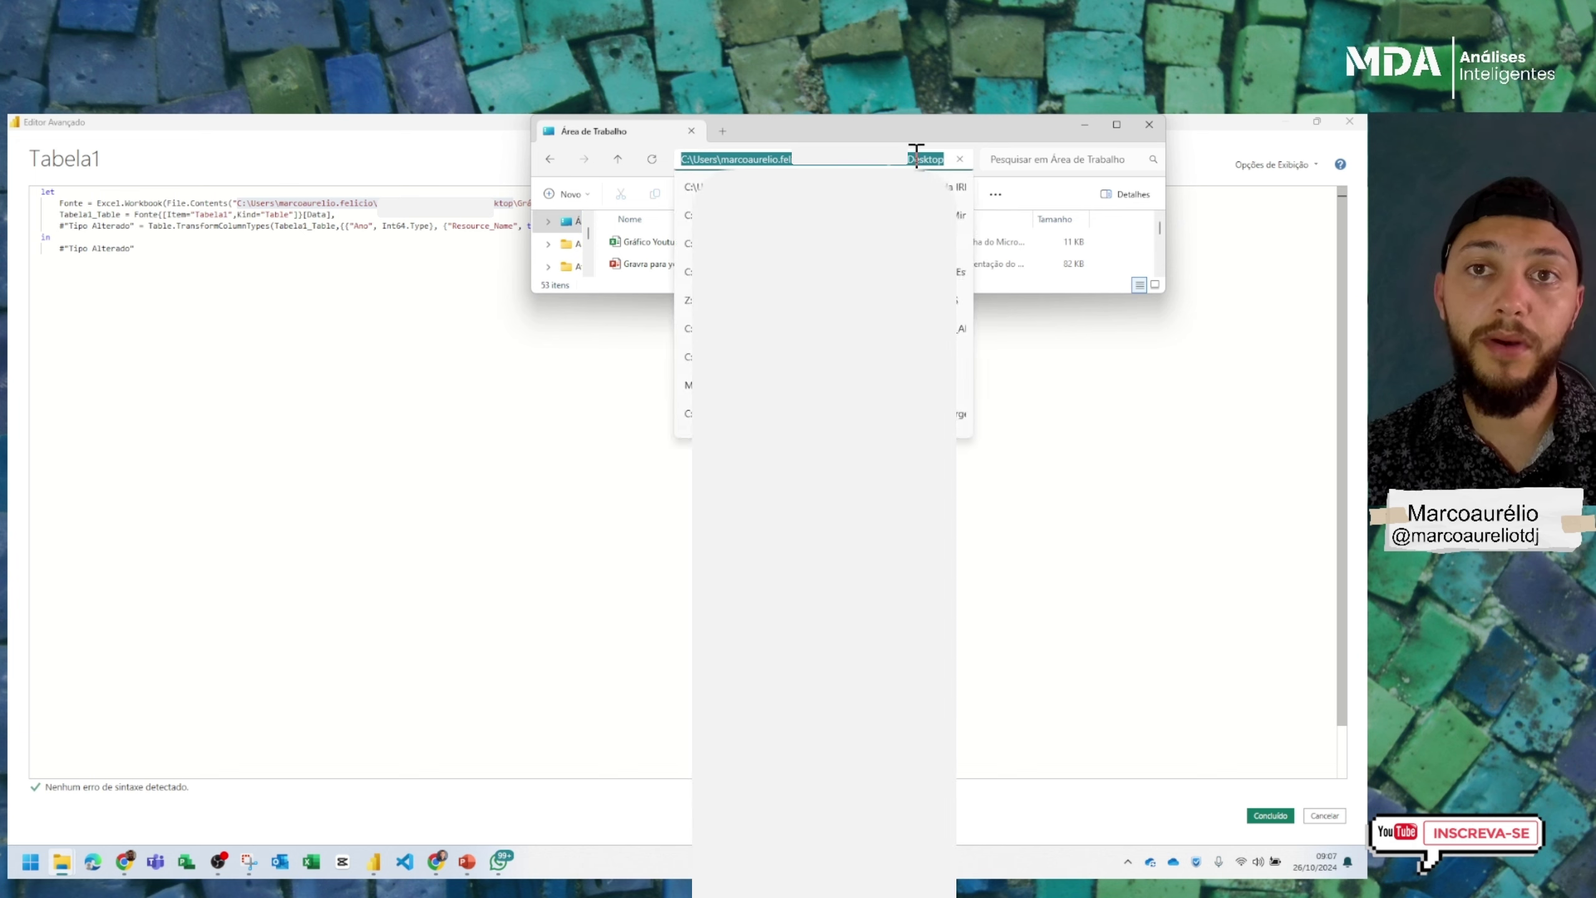
click(428, 195)
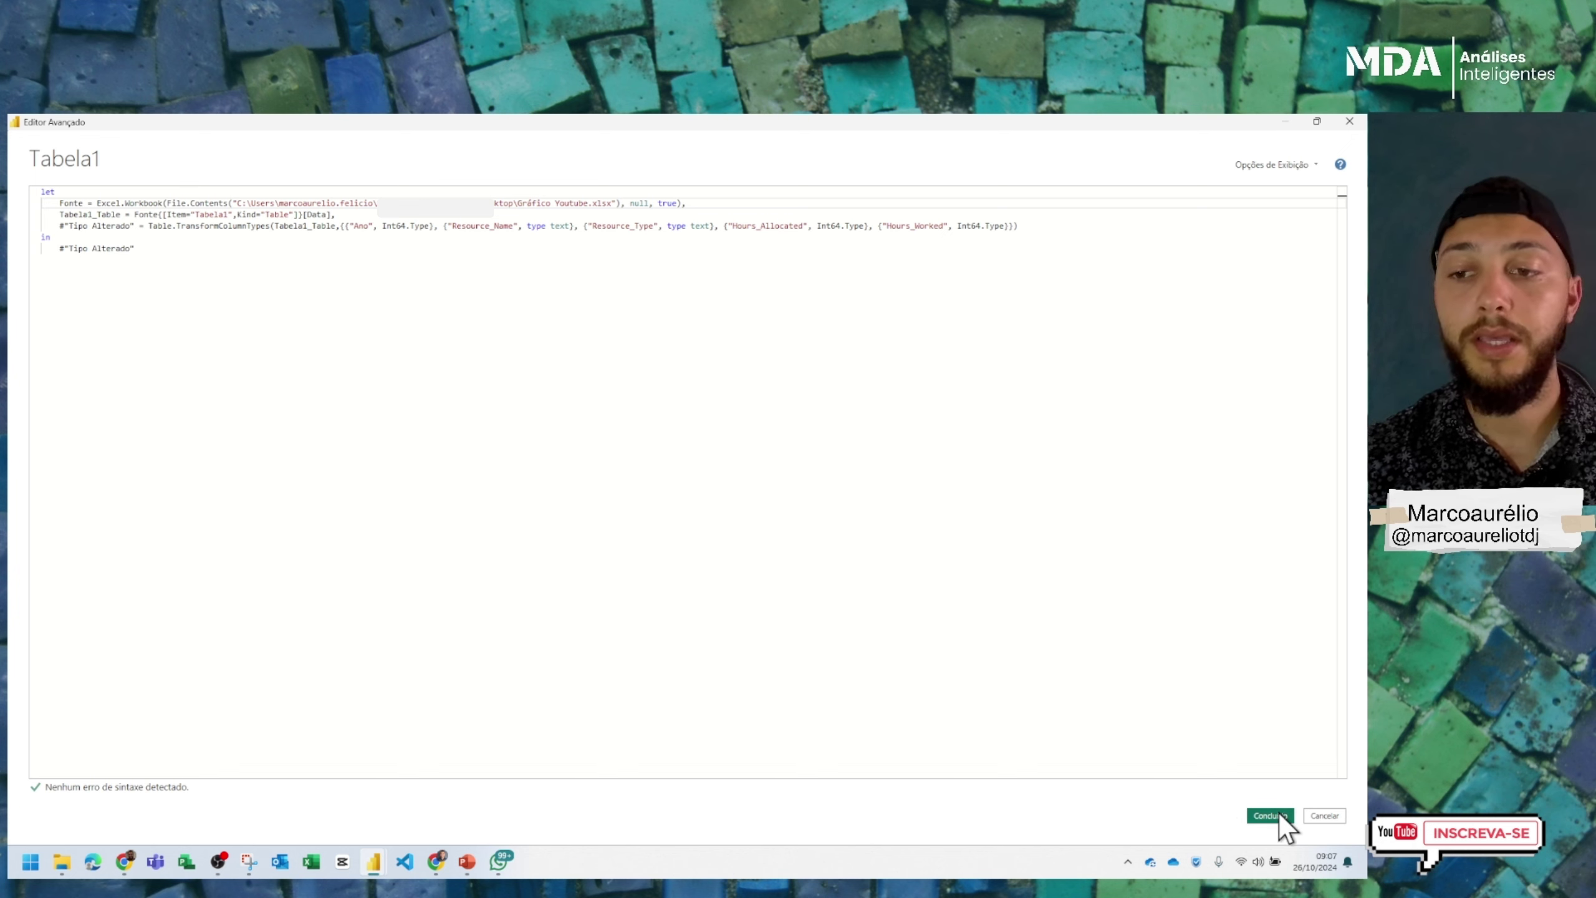
click(1352, 125)
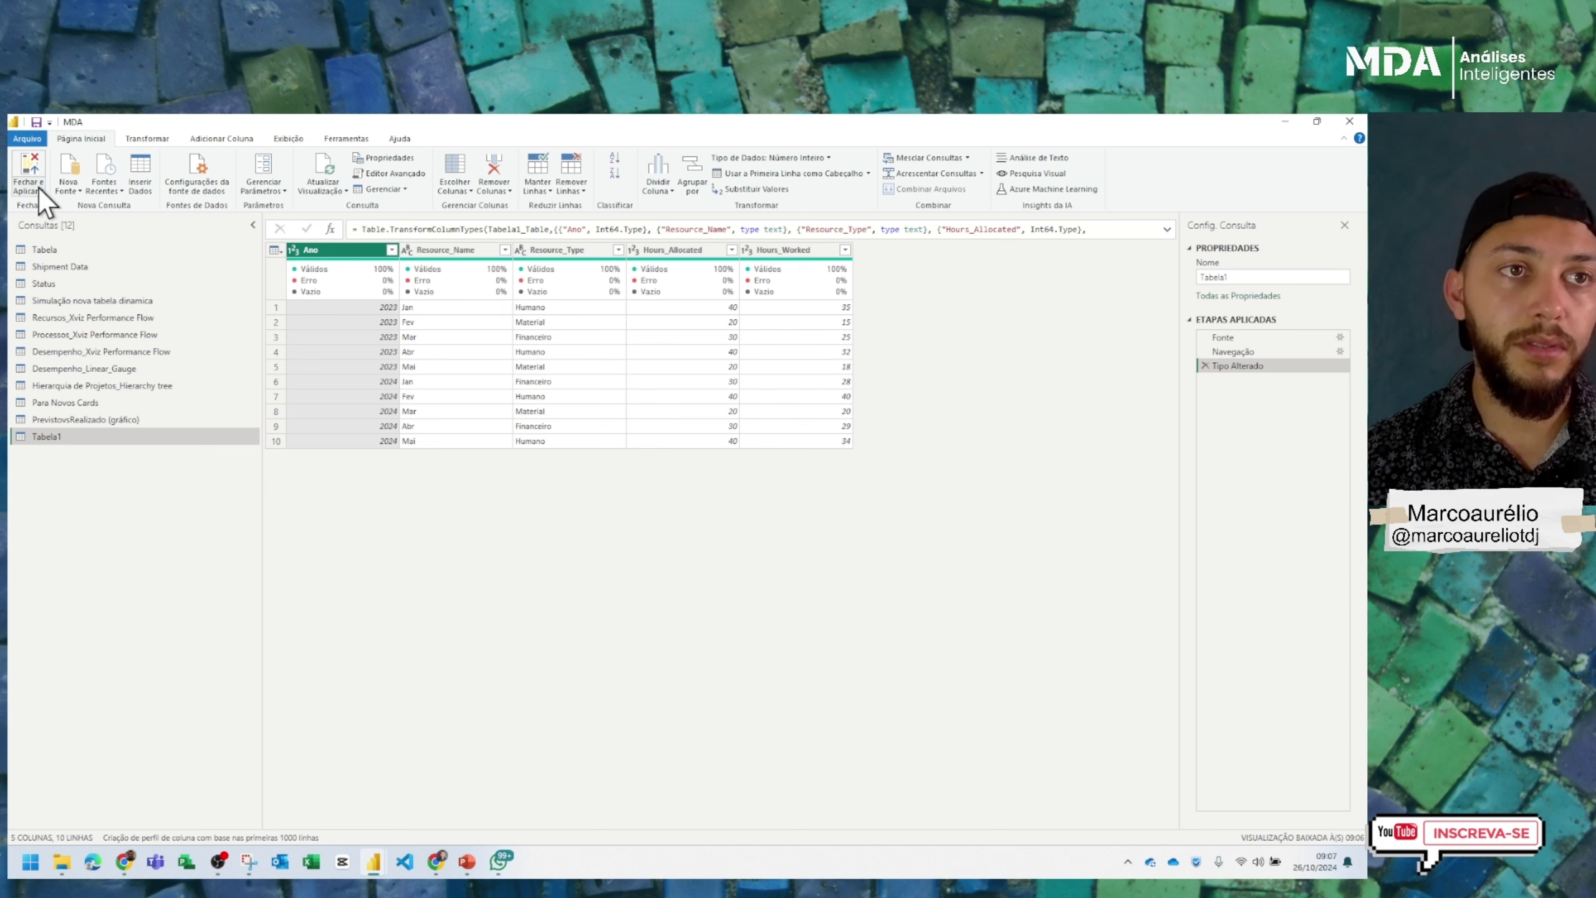
Start a new Web source, and in SharePoint open the details of Gráfico Youtube.xlsx and copy its file path
click(79, 191)
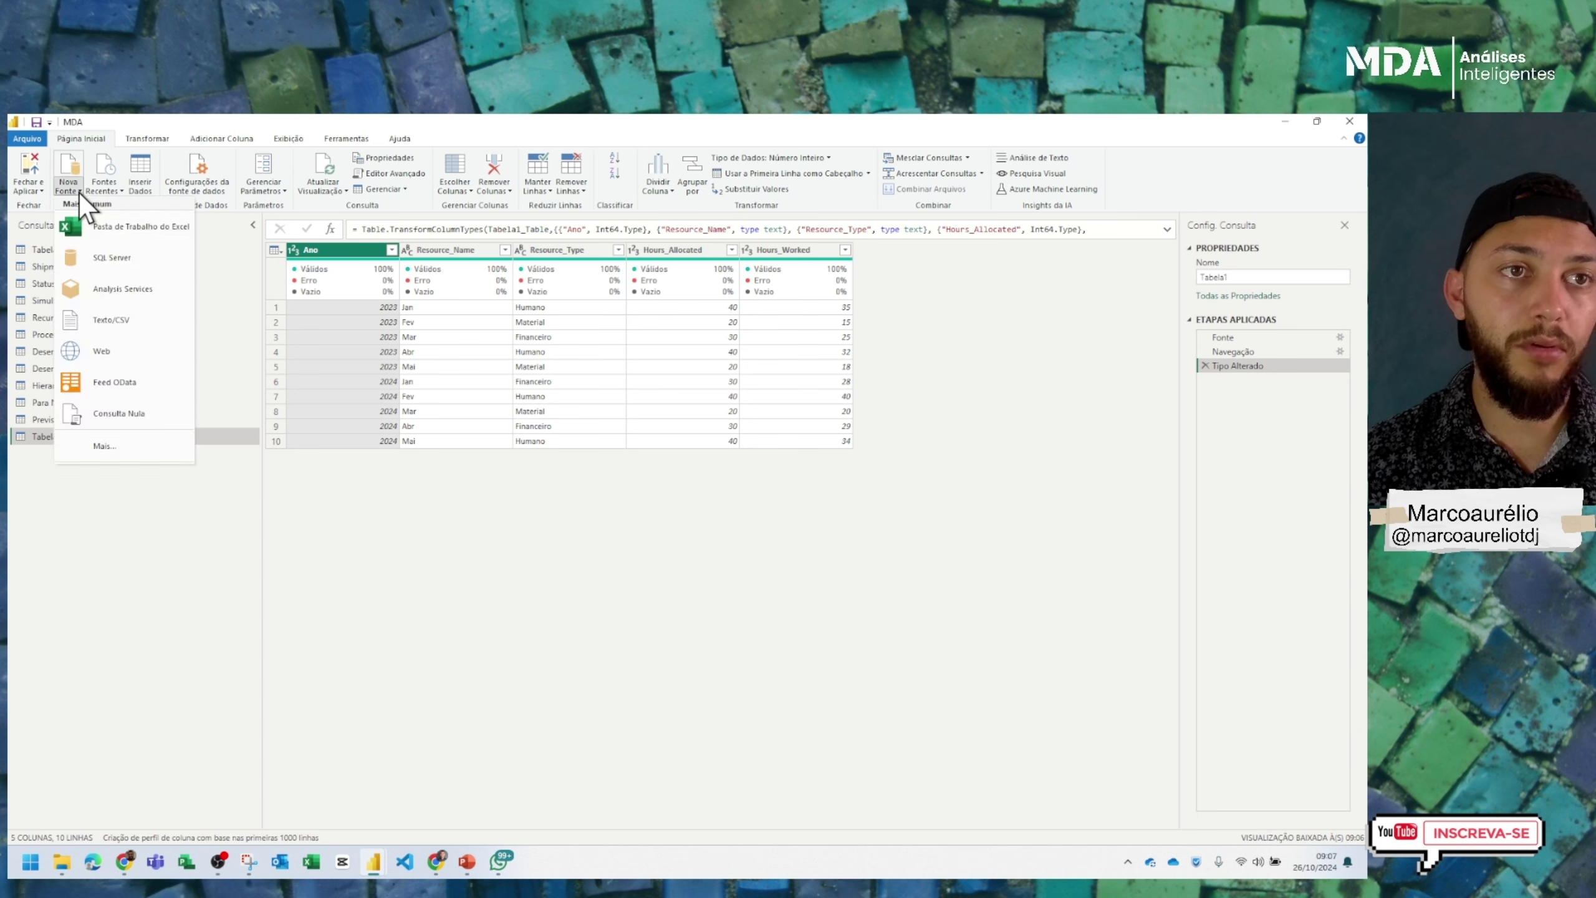
click(124, 353)
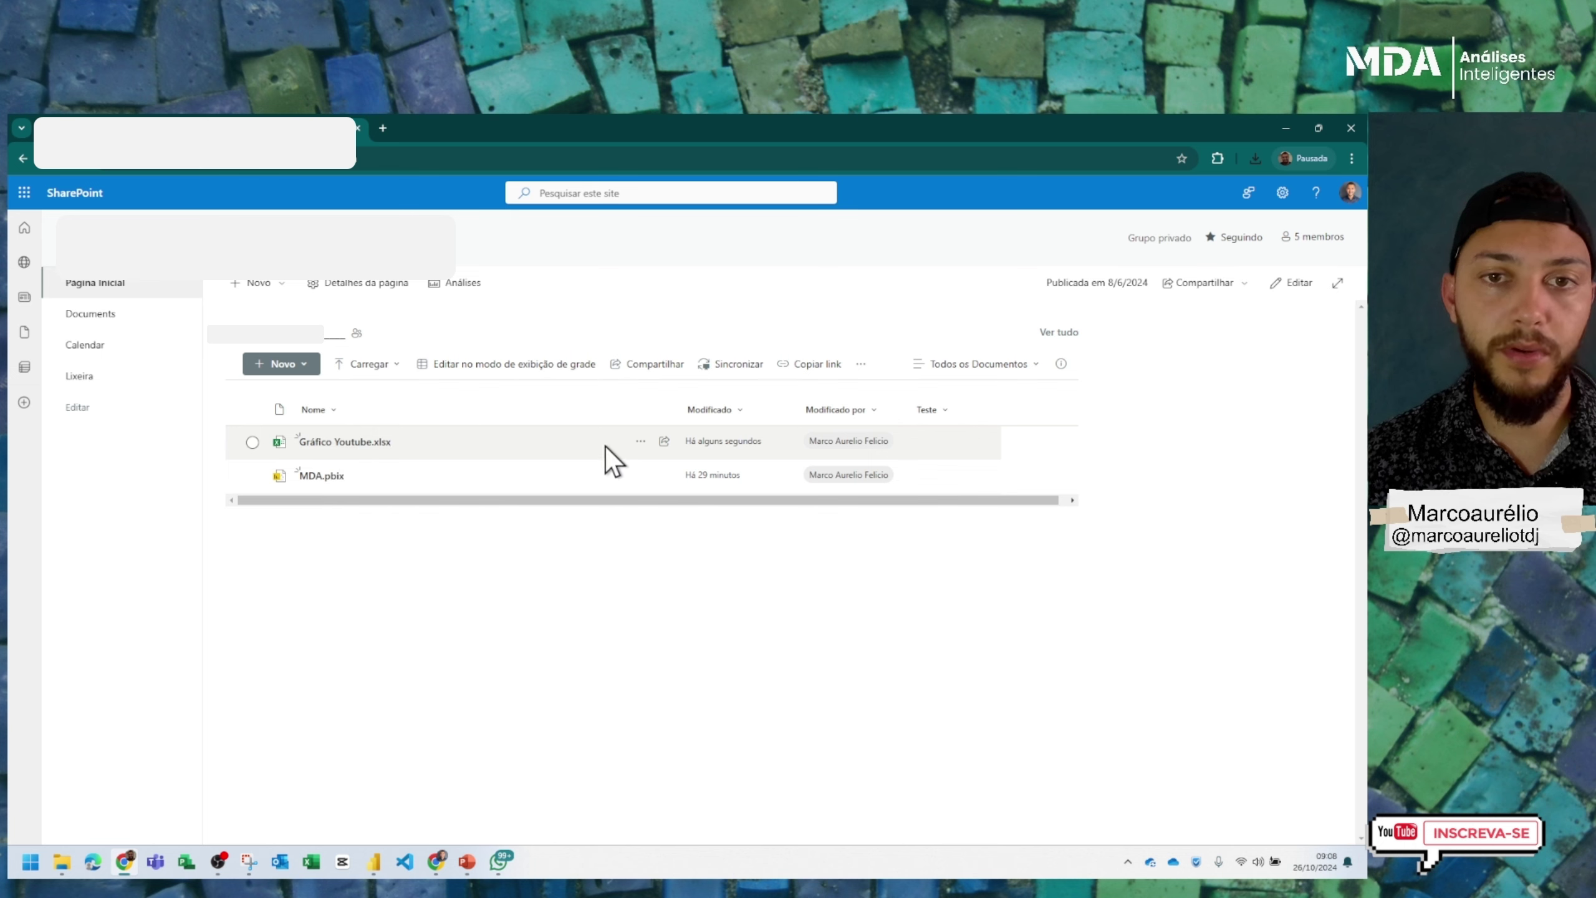
click(640, 442)
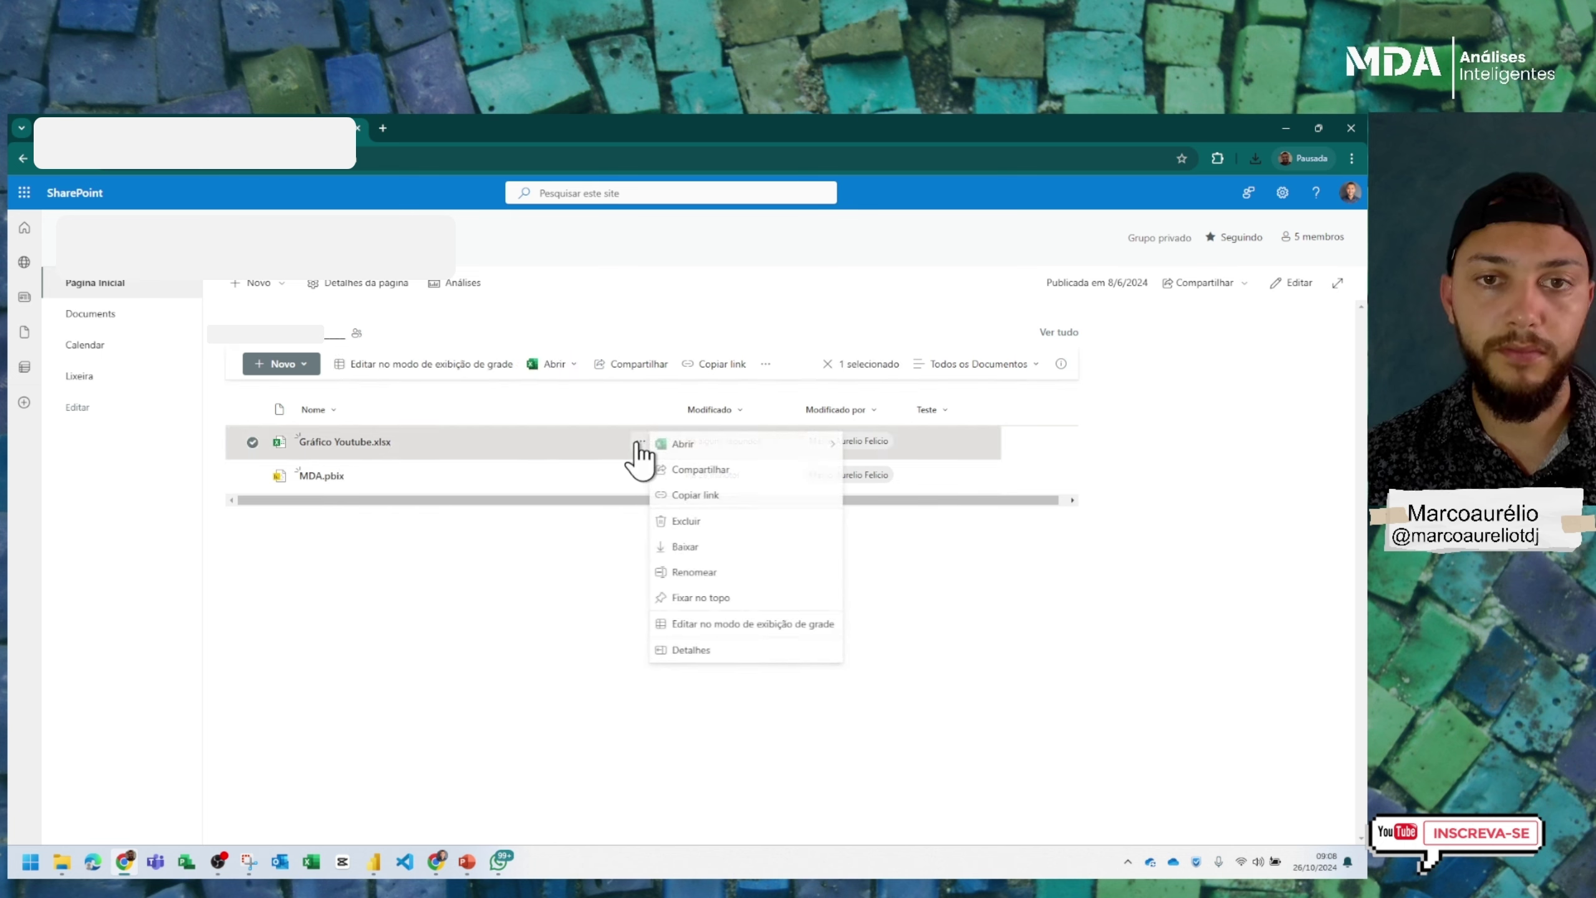
click(695, 651)
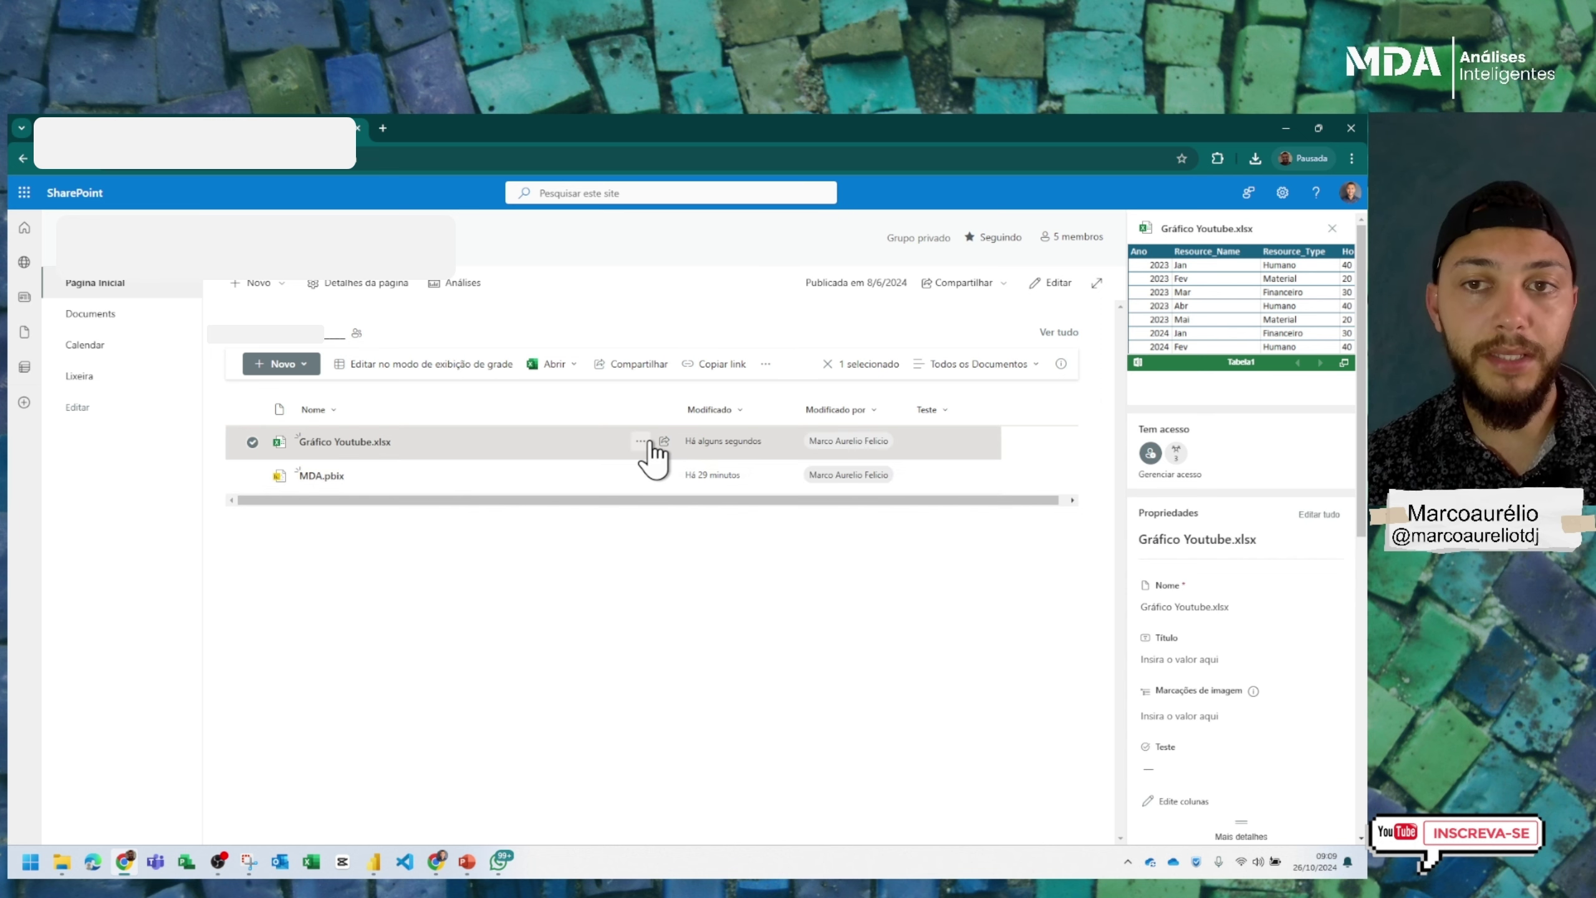
scroll(1284, 714, down, 3)
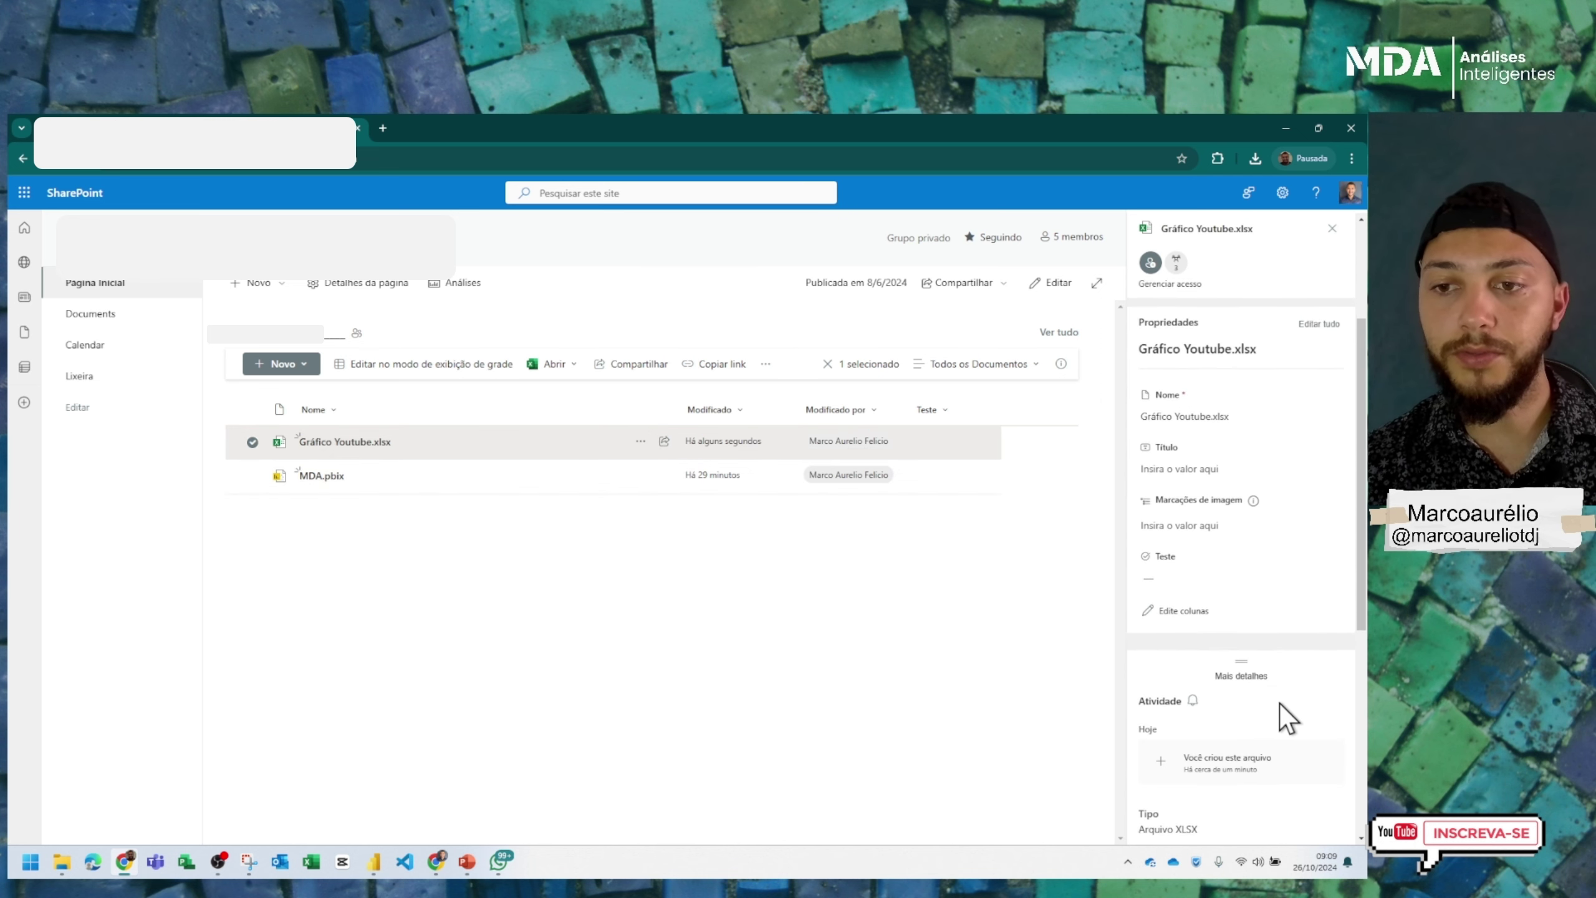
scroll(1283, 714, down, 4)
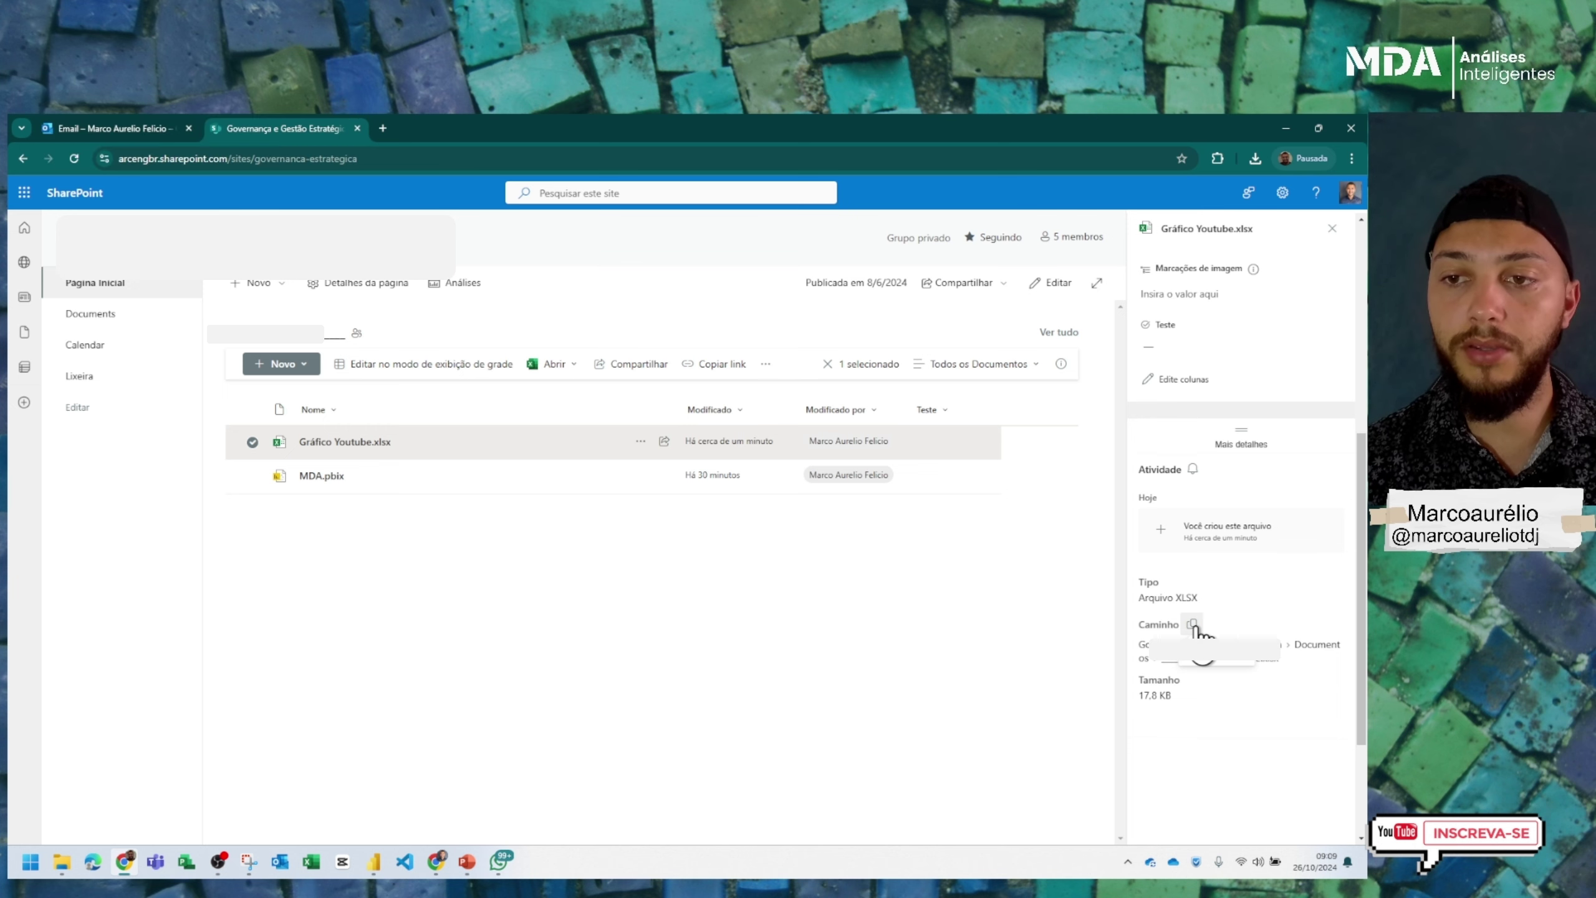
click(1193, 624)
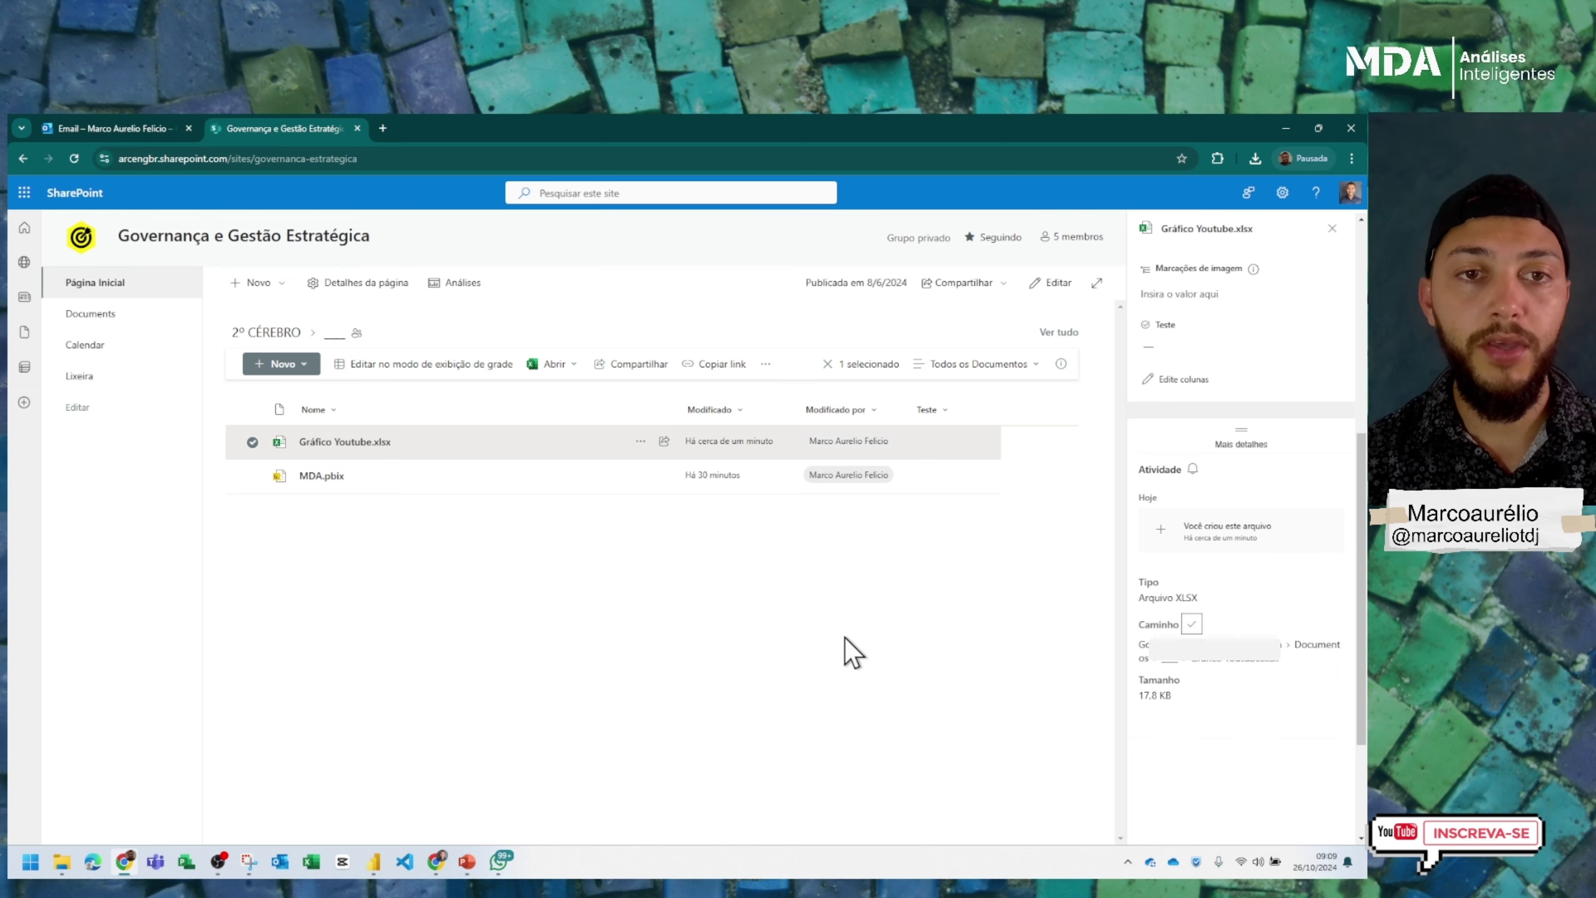
Back in the Power Query Editor, paste the copied SharePoint path as the Web source URL and import Tabela1 from that workbook
key(alt+Tab)
key(Tab)
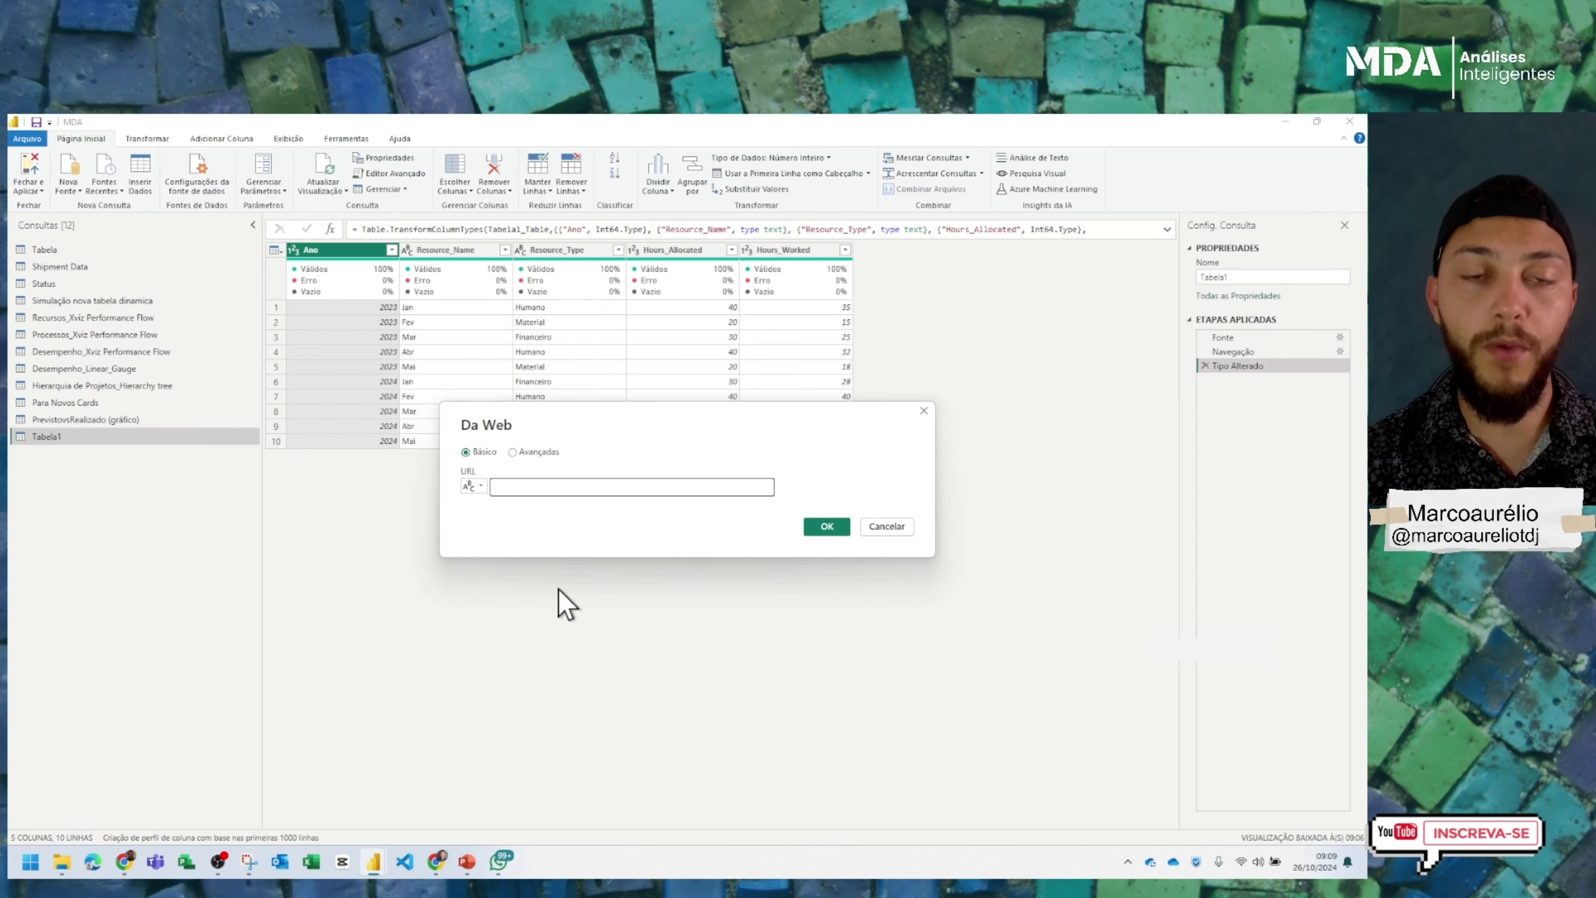
click(532, 491)
key(ctrl+v)
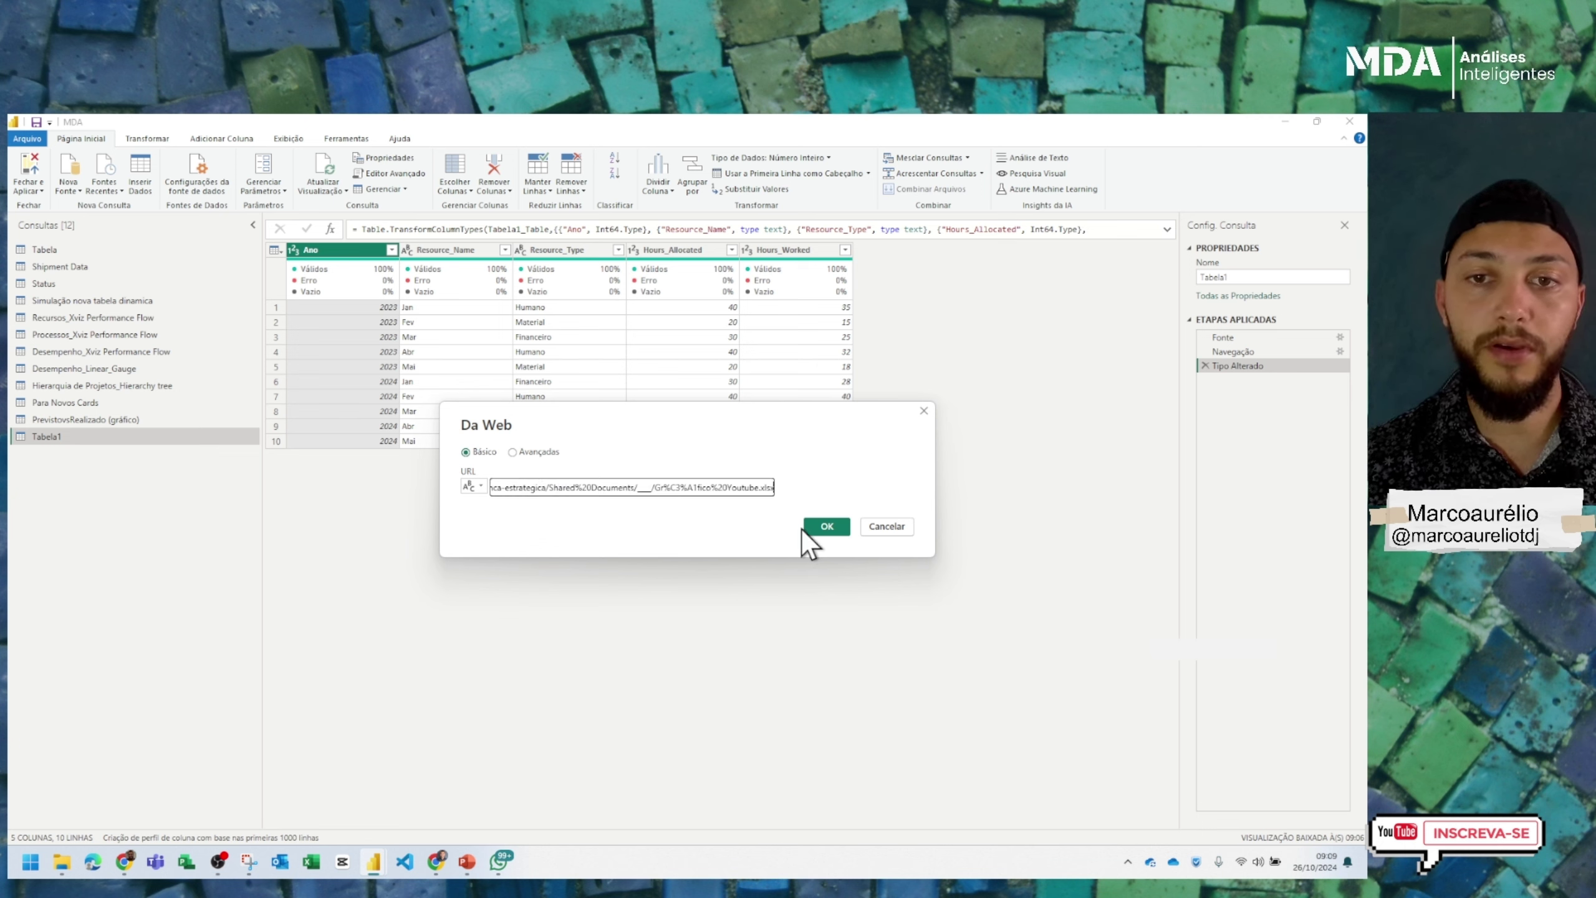
click(818, 526)
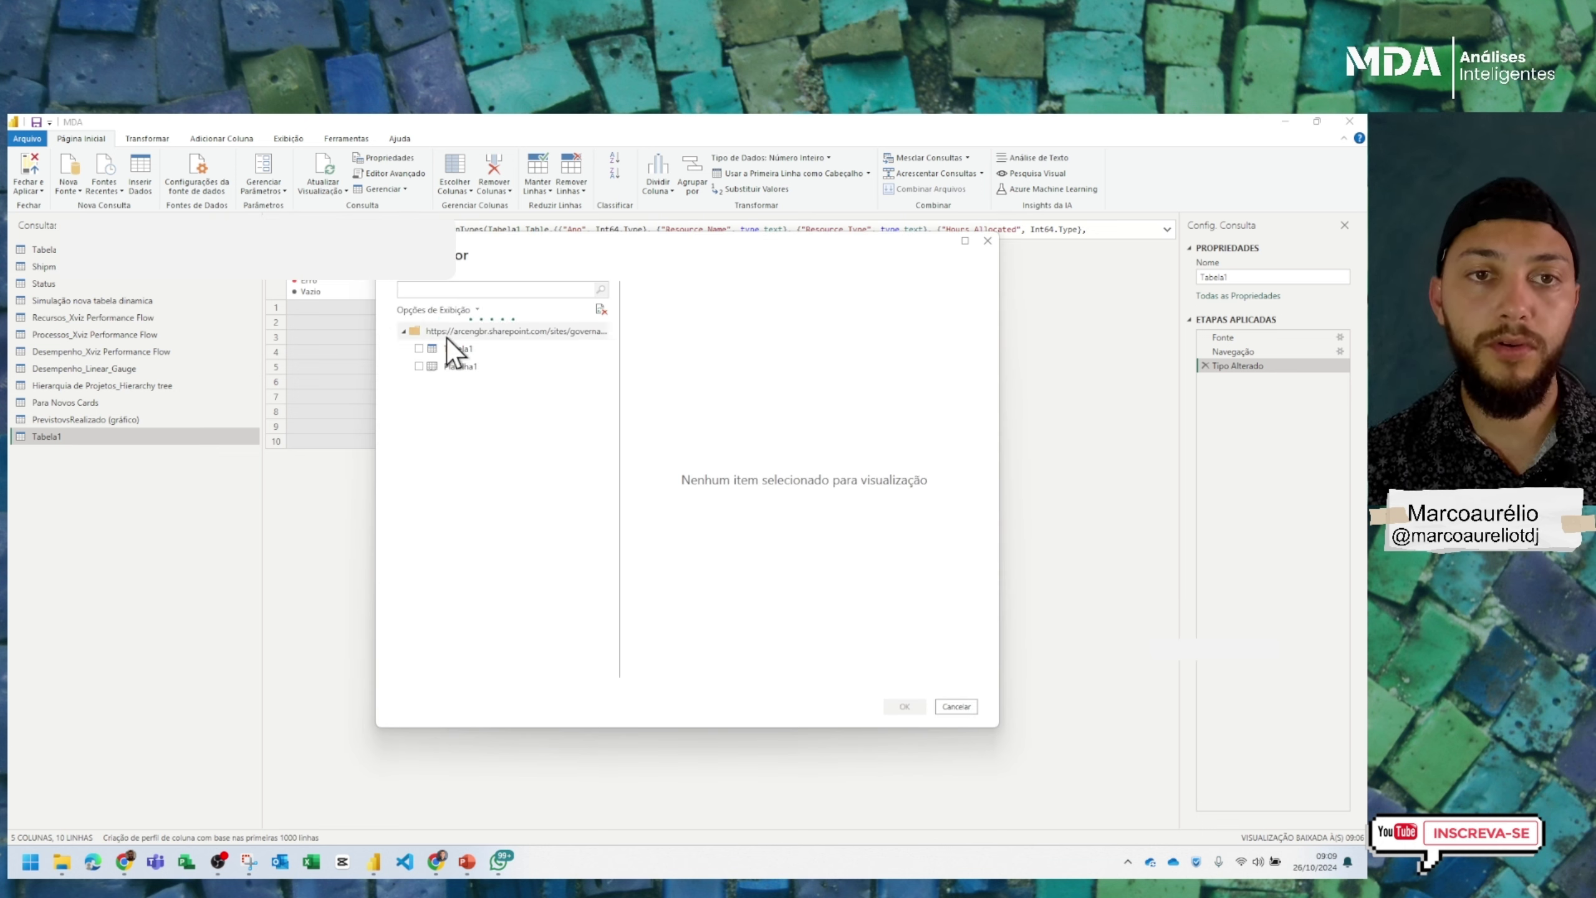
click(419, 348)
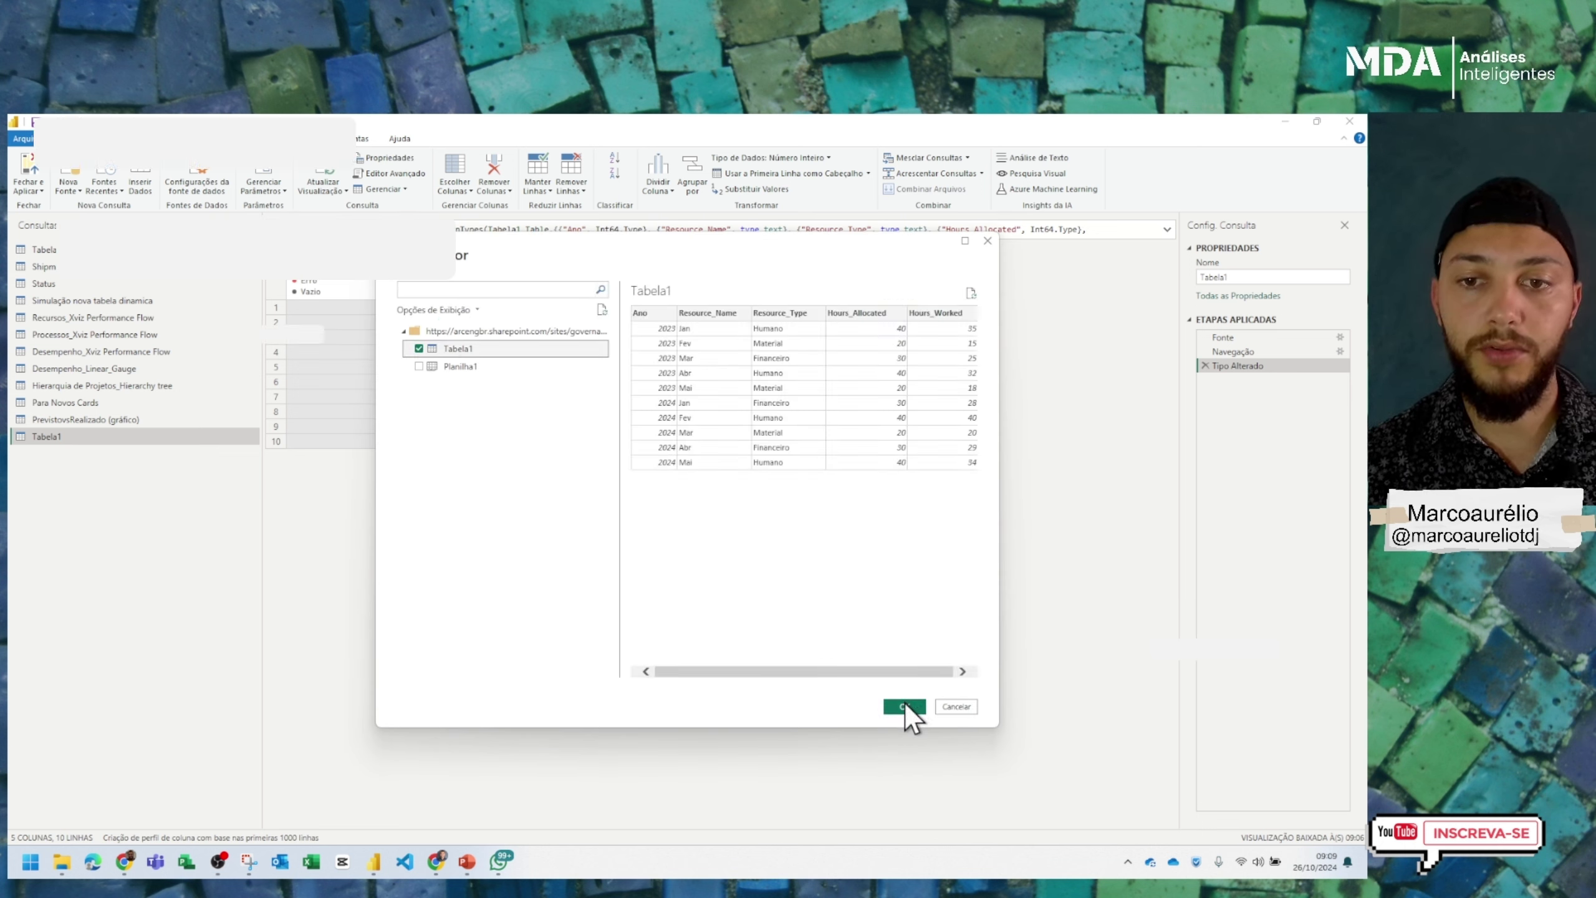
key(alt+Tab)
key(alt+Tab)
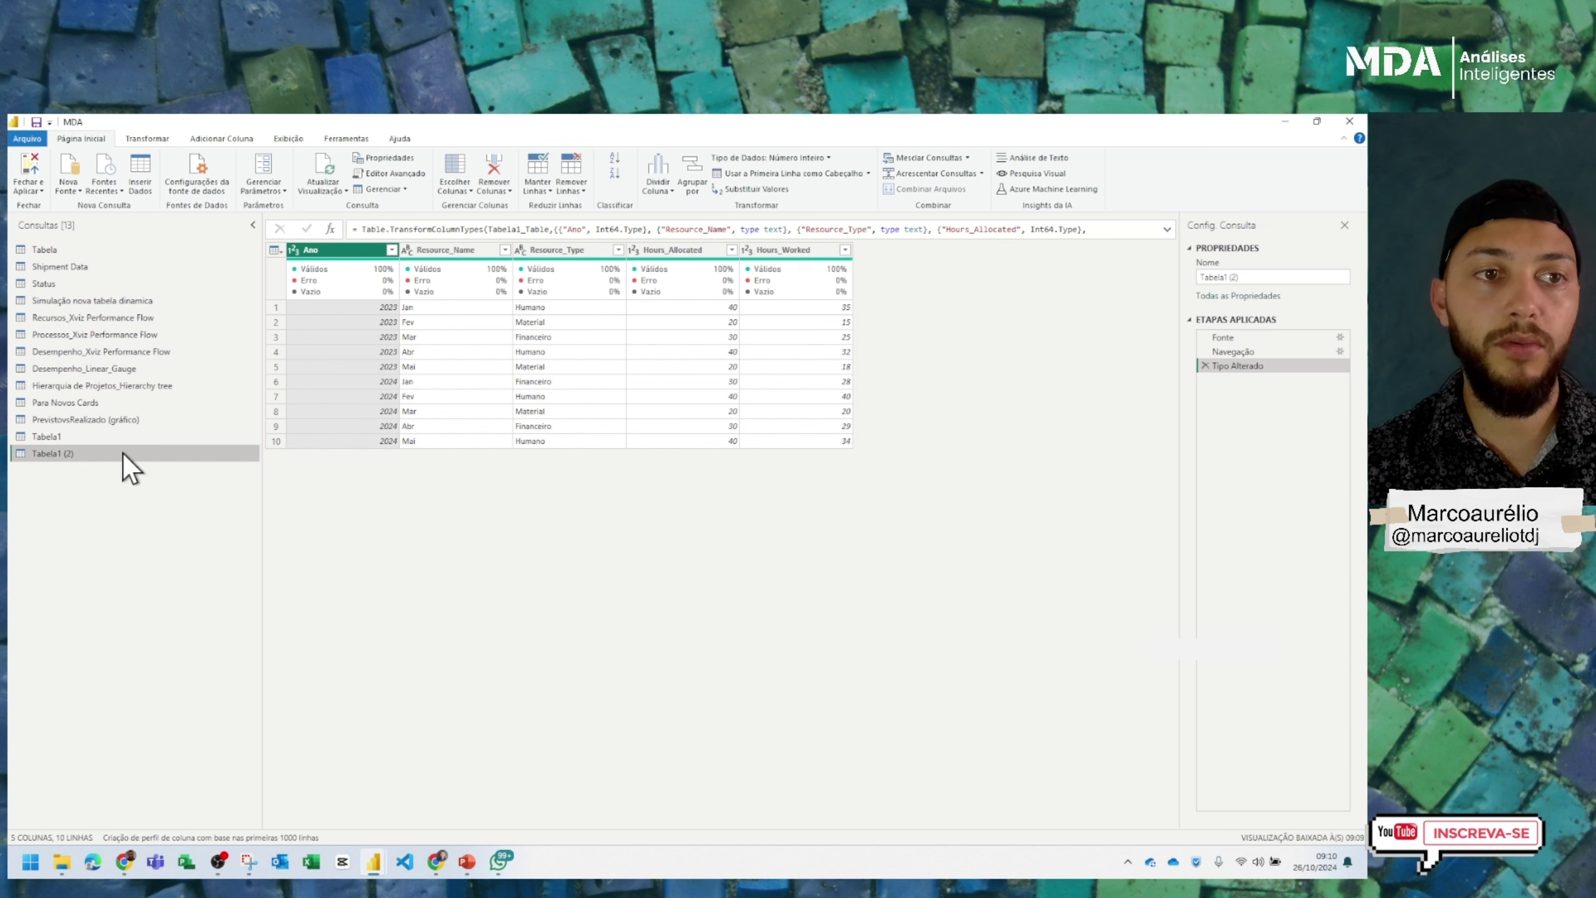
Delete the original Tabela1 query that points to the local file
click(87, 439)
click(87, 446)
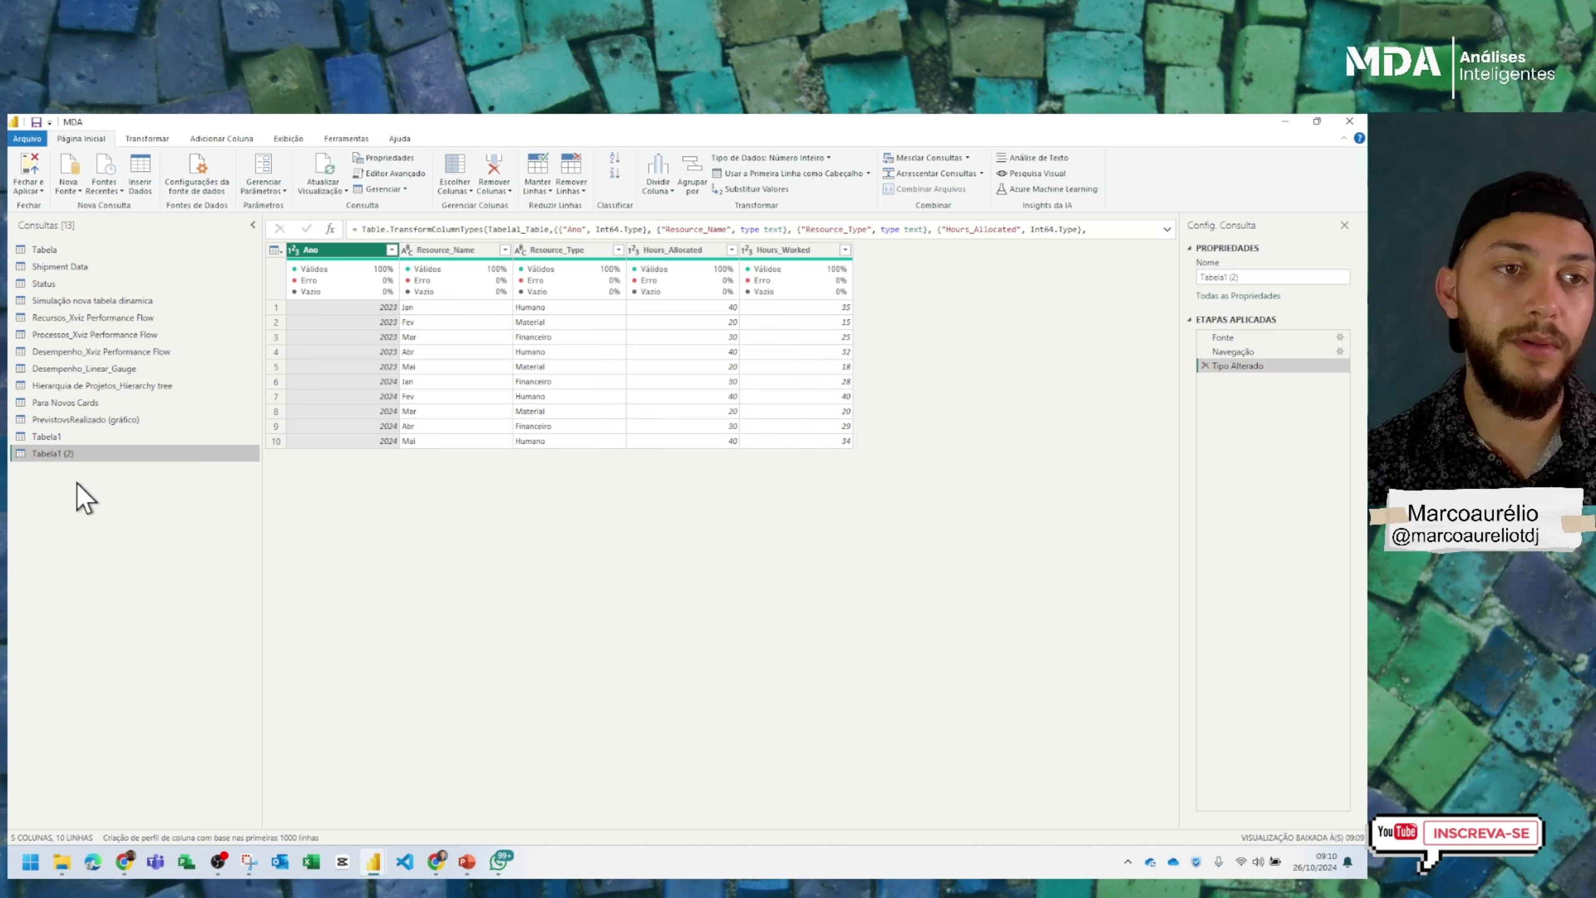
click(58, 439)
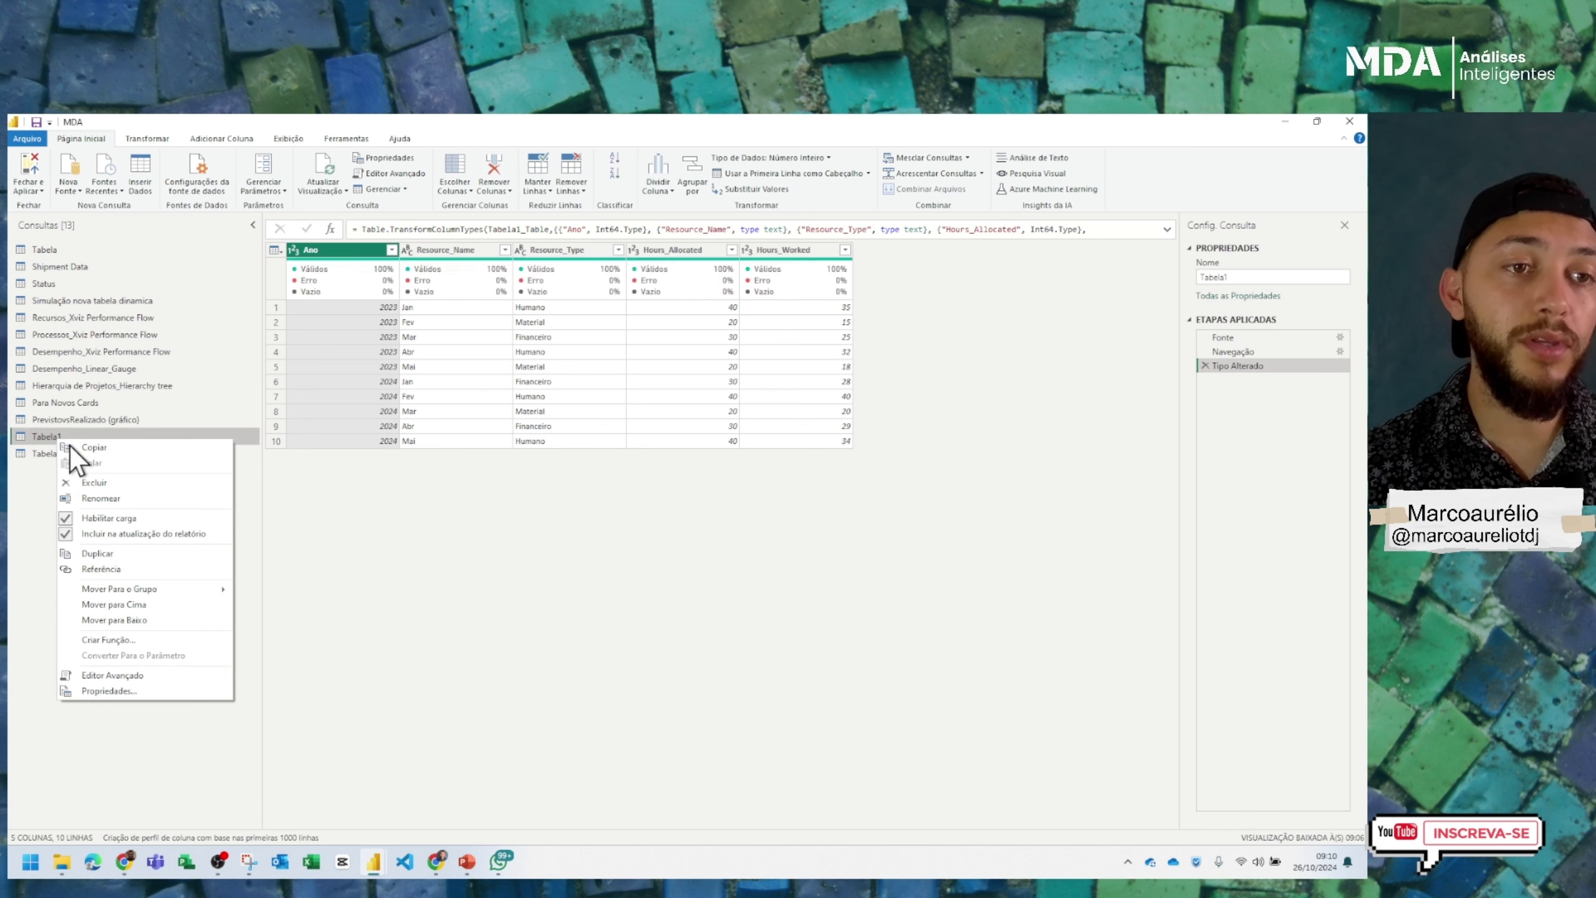
click(133, 483)
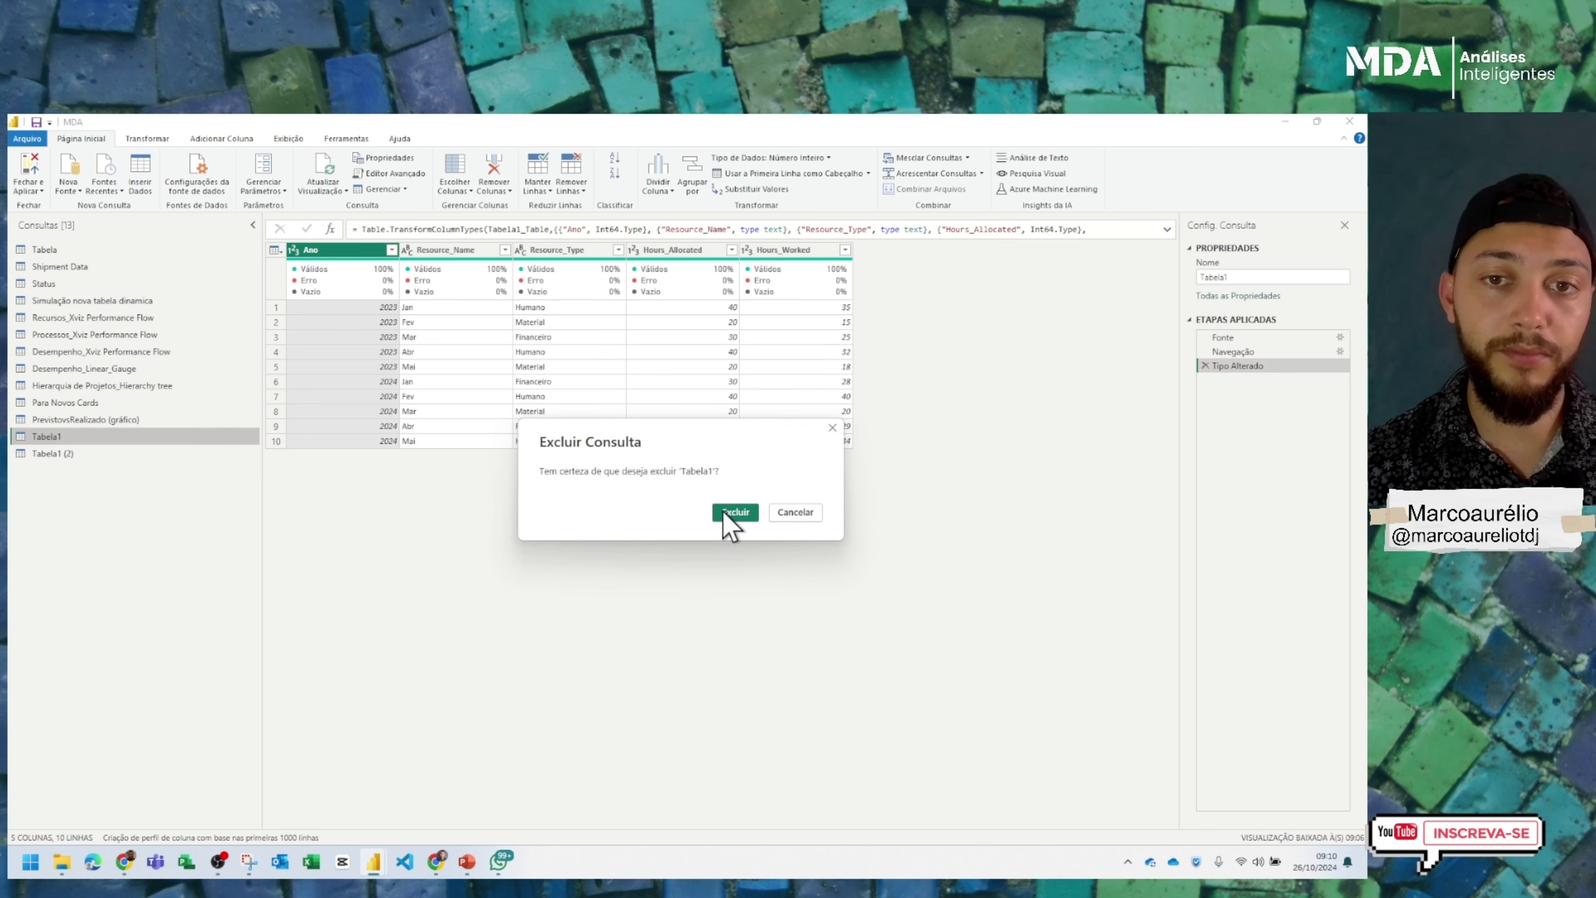
click(726, 512)
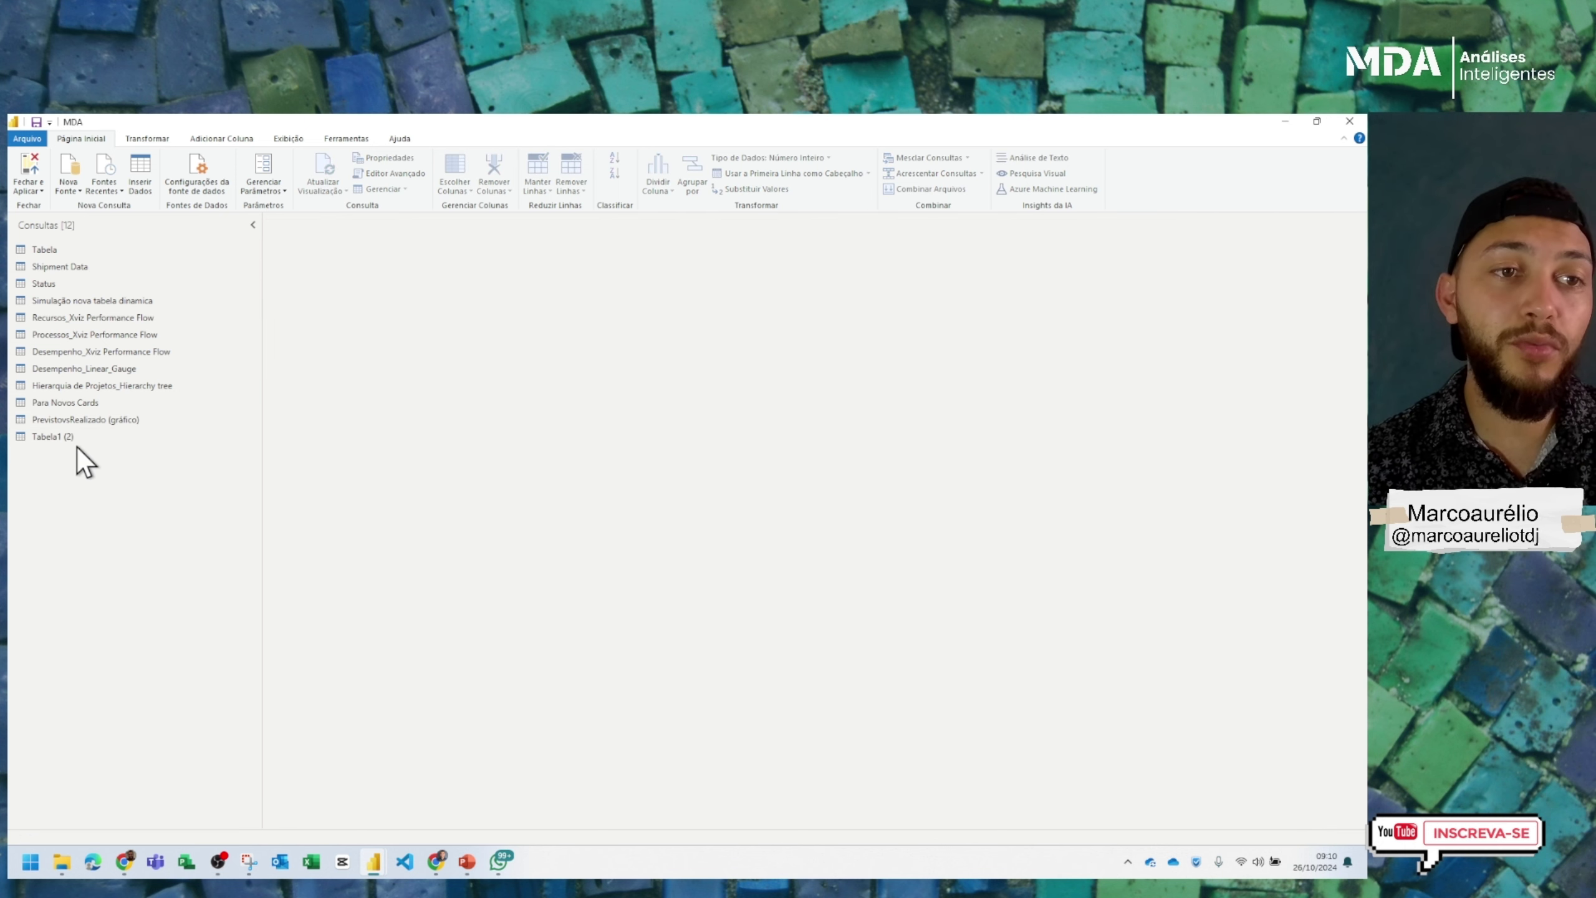
Rename the Tabela1 (2) query as Tabela1, apply the query changes to the report and expand the table's fields
click(71, 439)
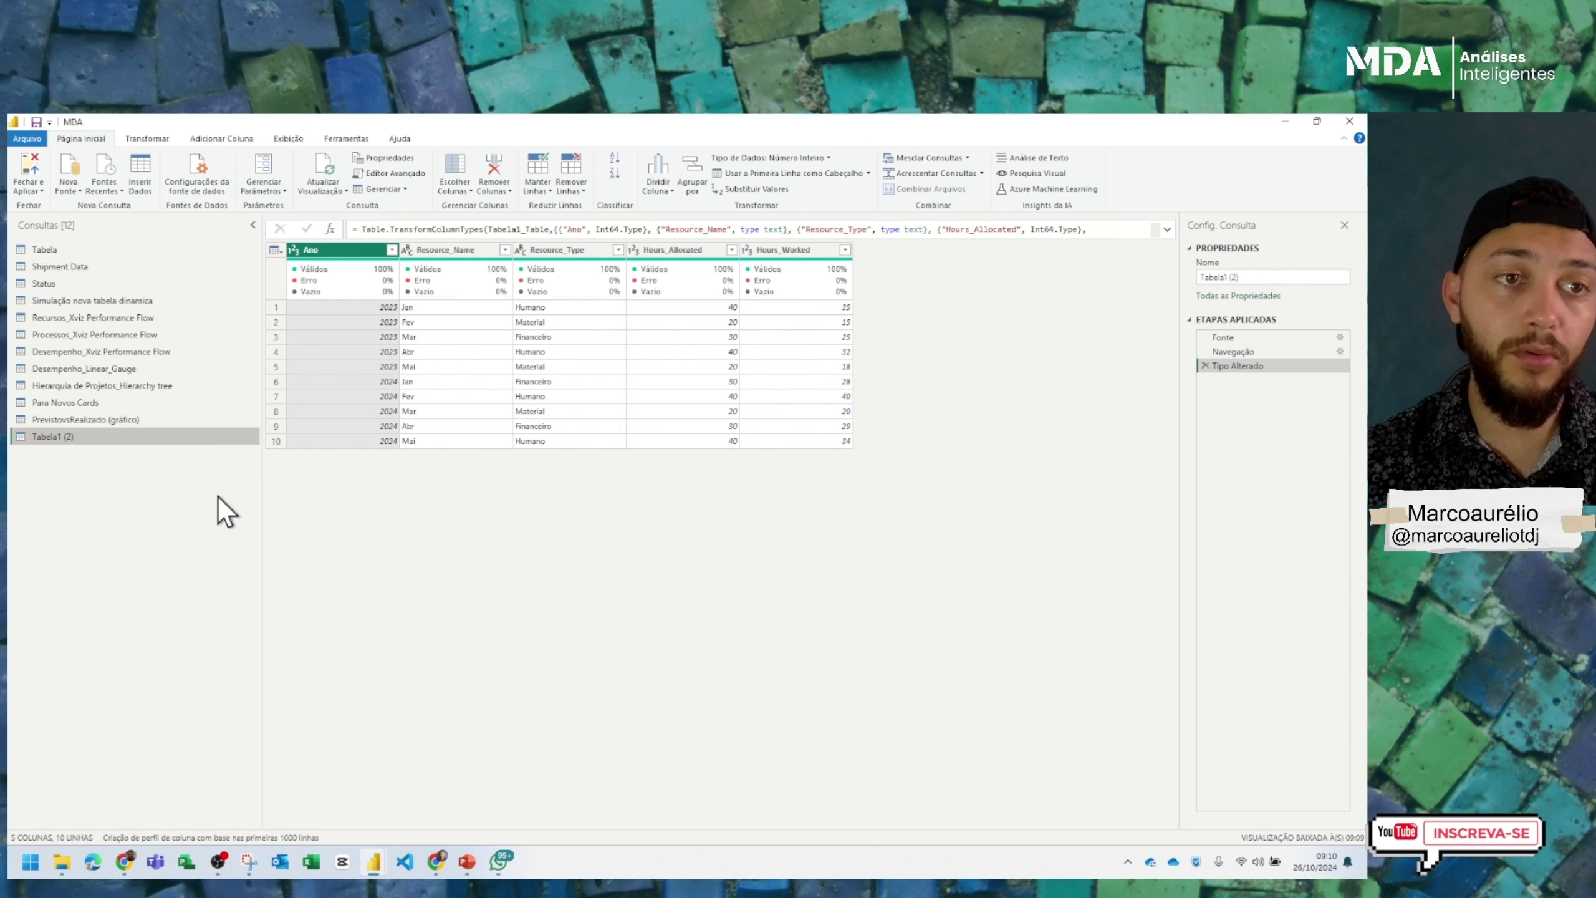
key(F2)
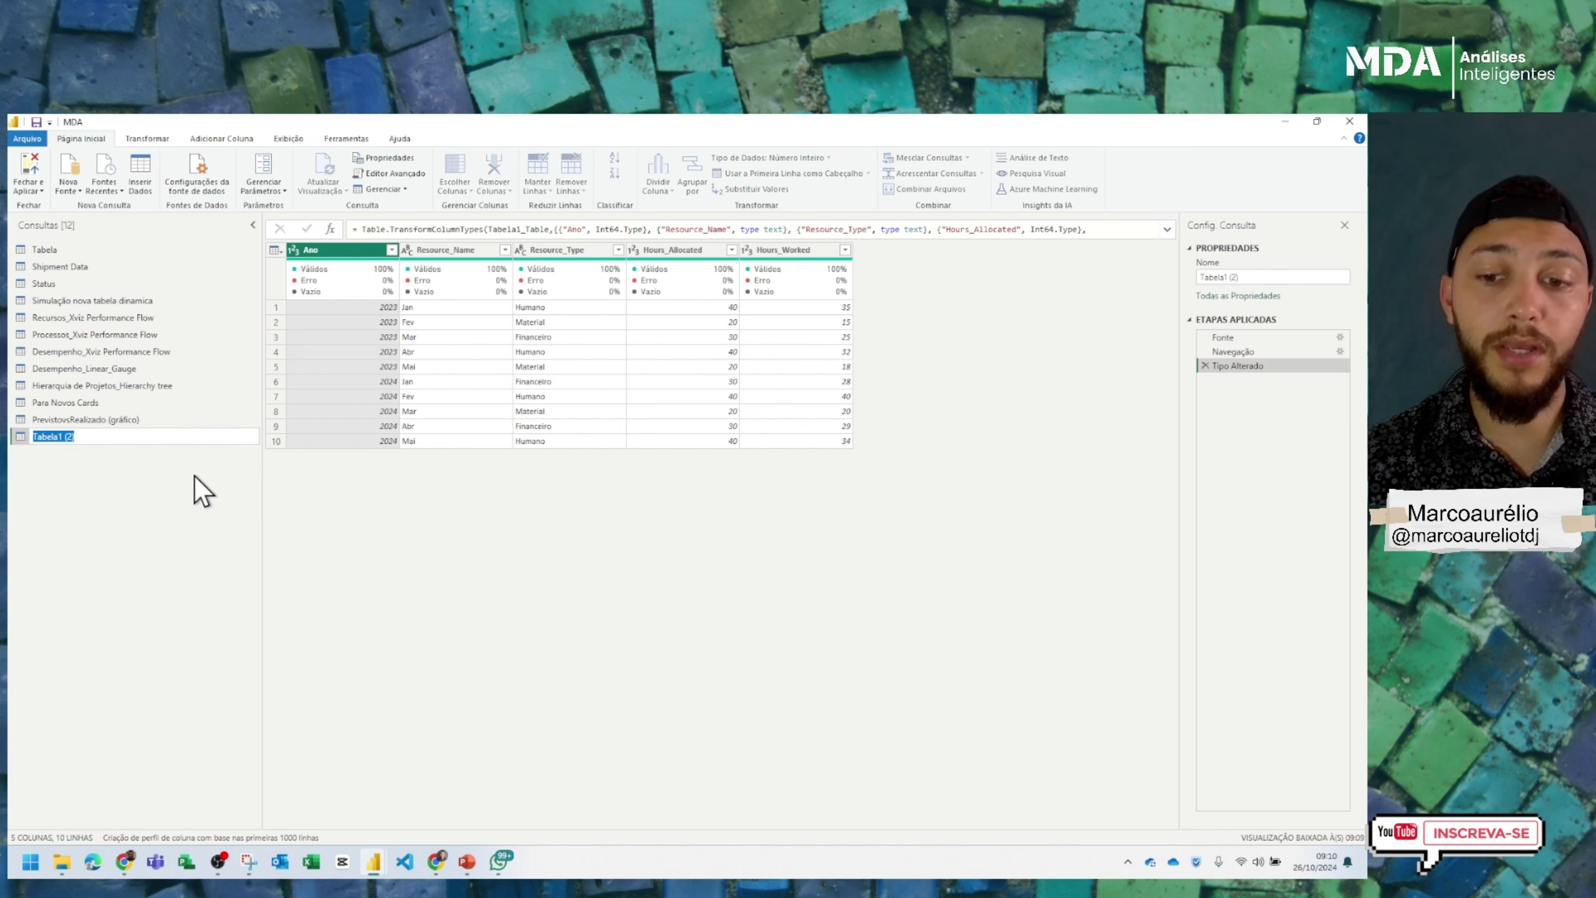
key(End)
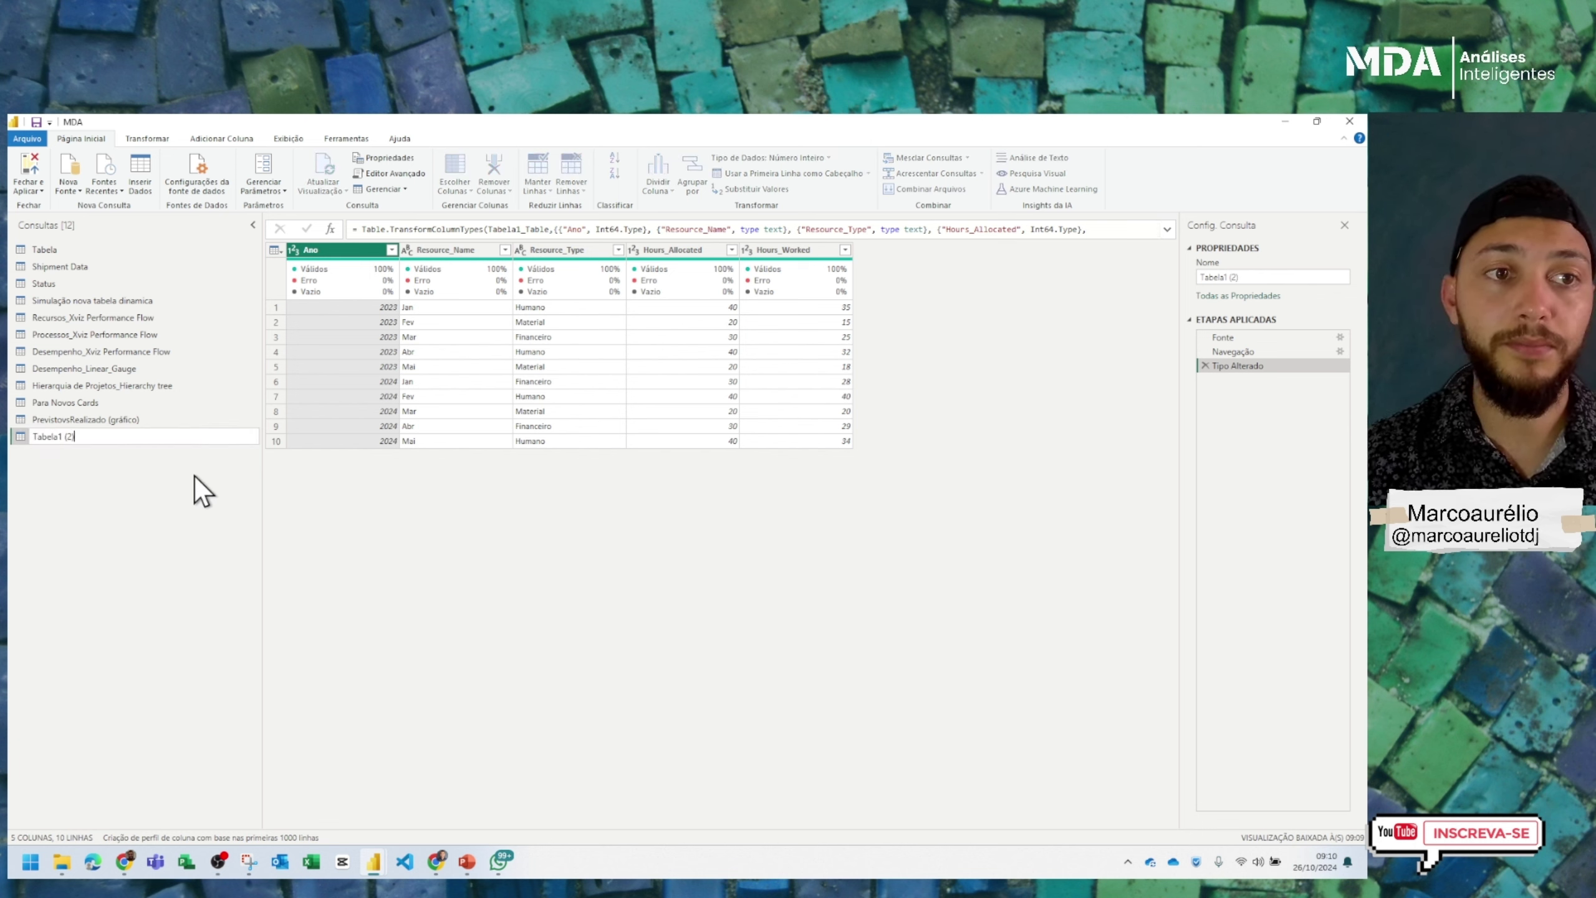
key(BackSpace)
key(BackSpace)
key(BackSpace)
key(BackSpace)
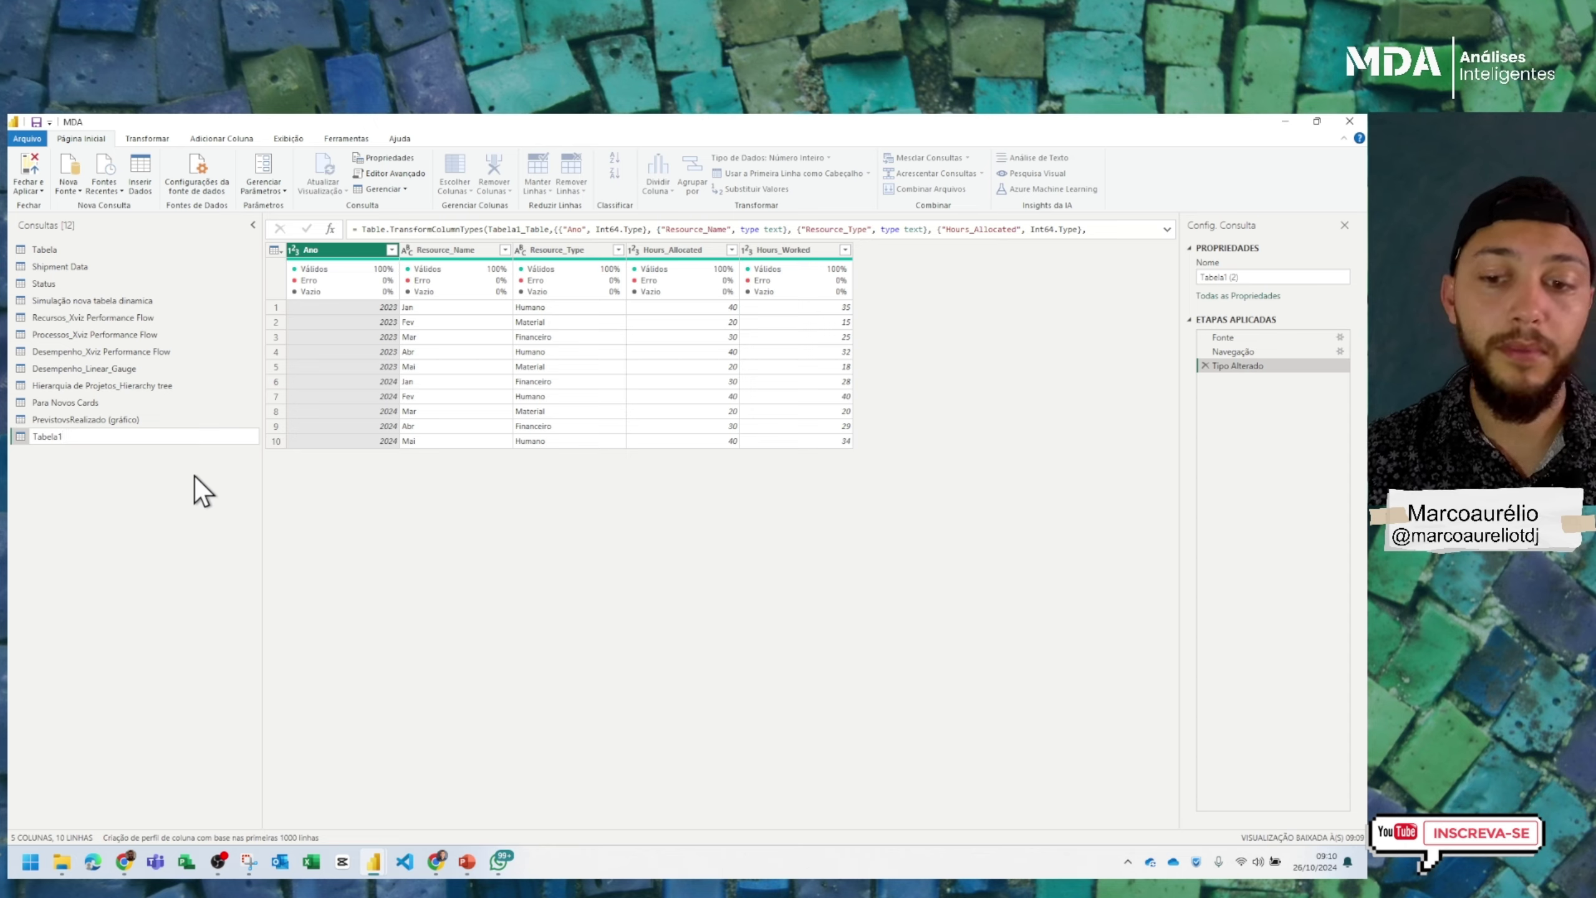
key(Return)
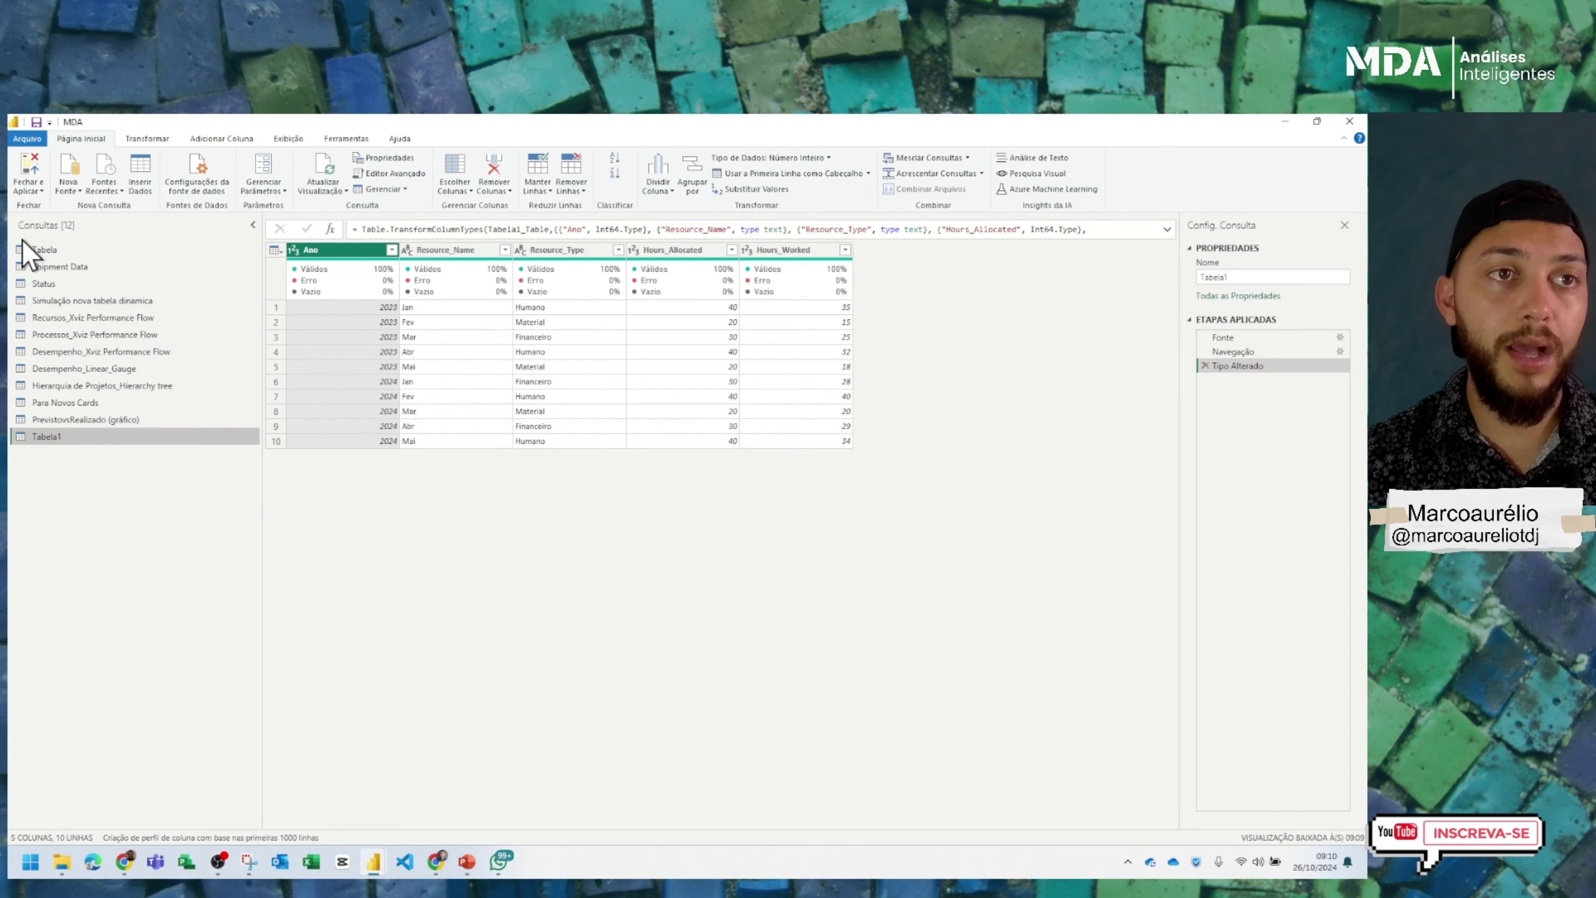
click(27, 165)
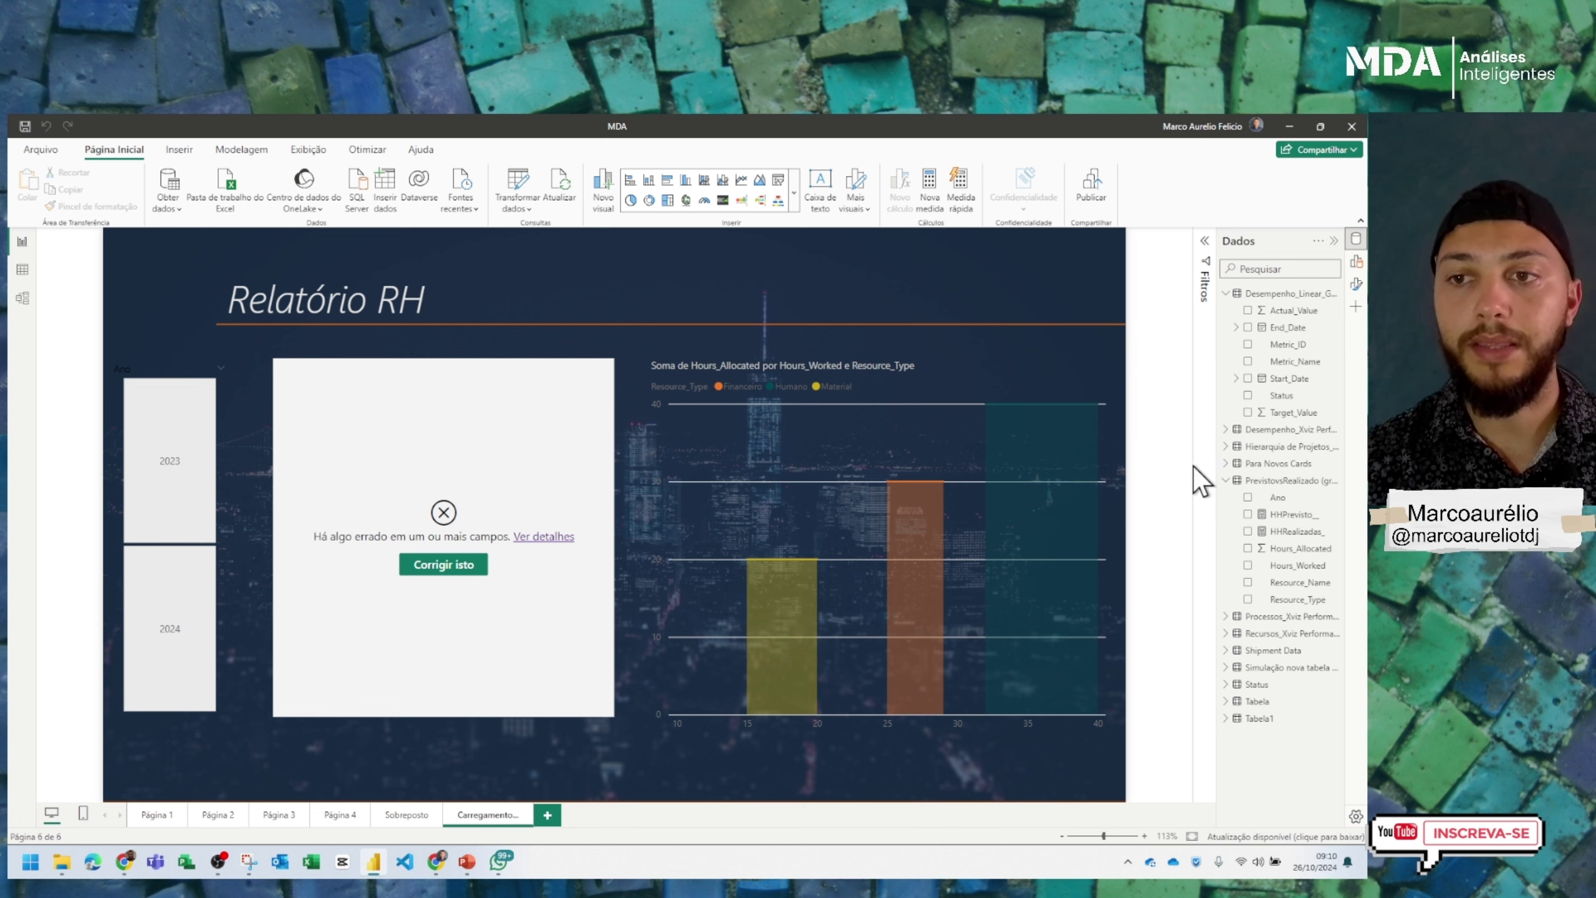
click(1232, 720)
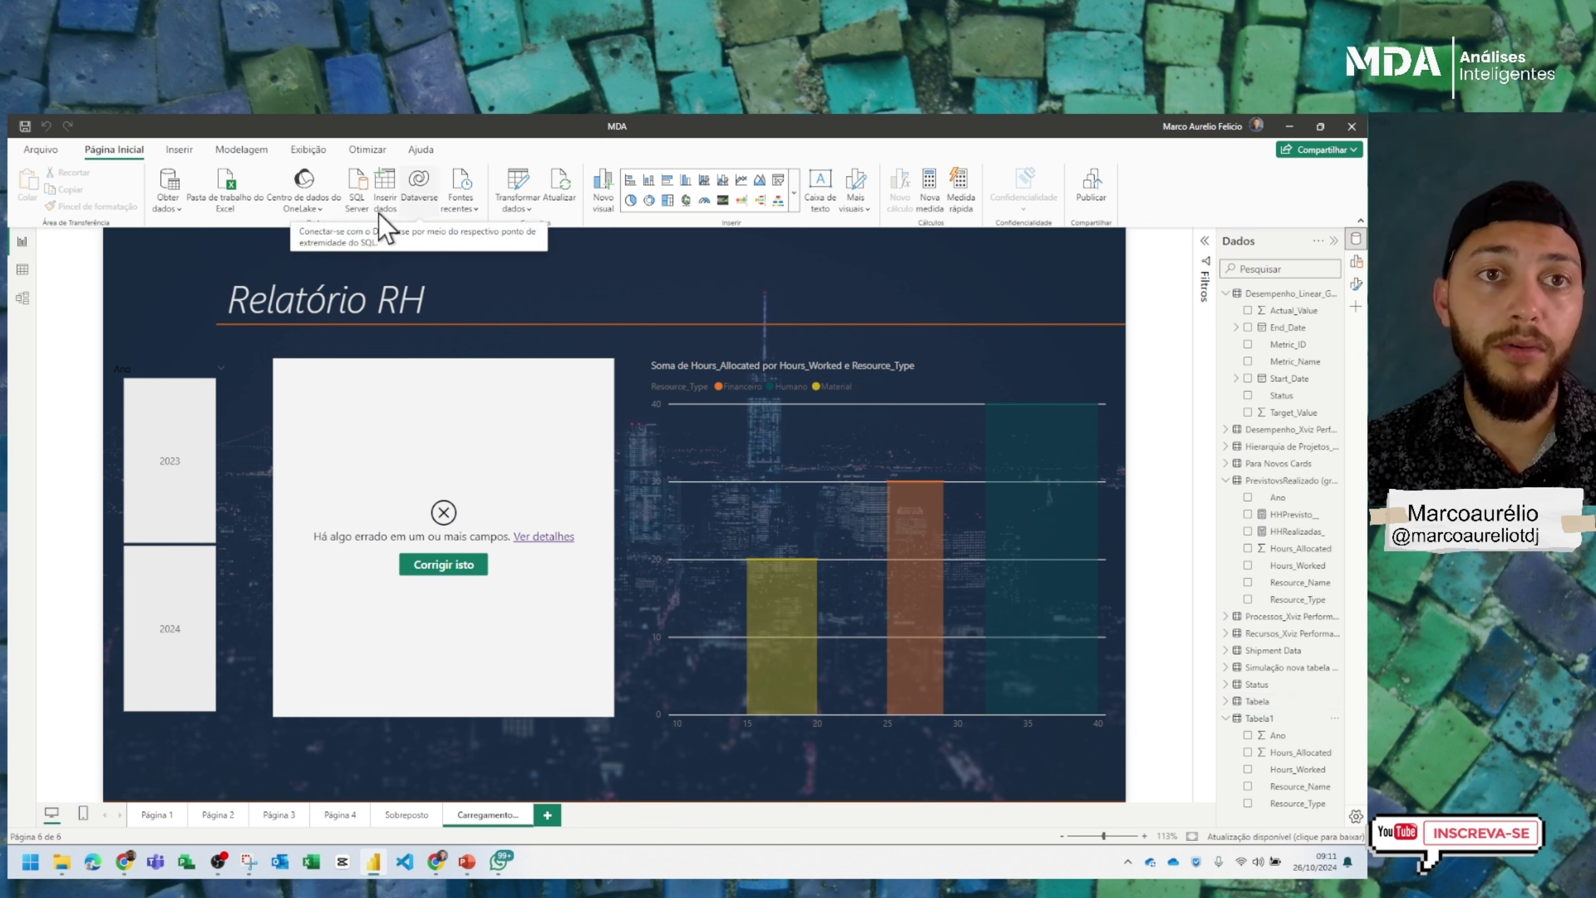
Create a blank query named Medidas and apply it to the report
click(172, 210)
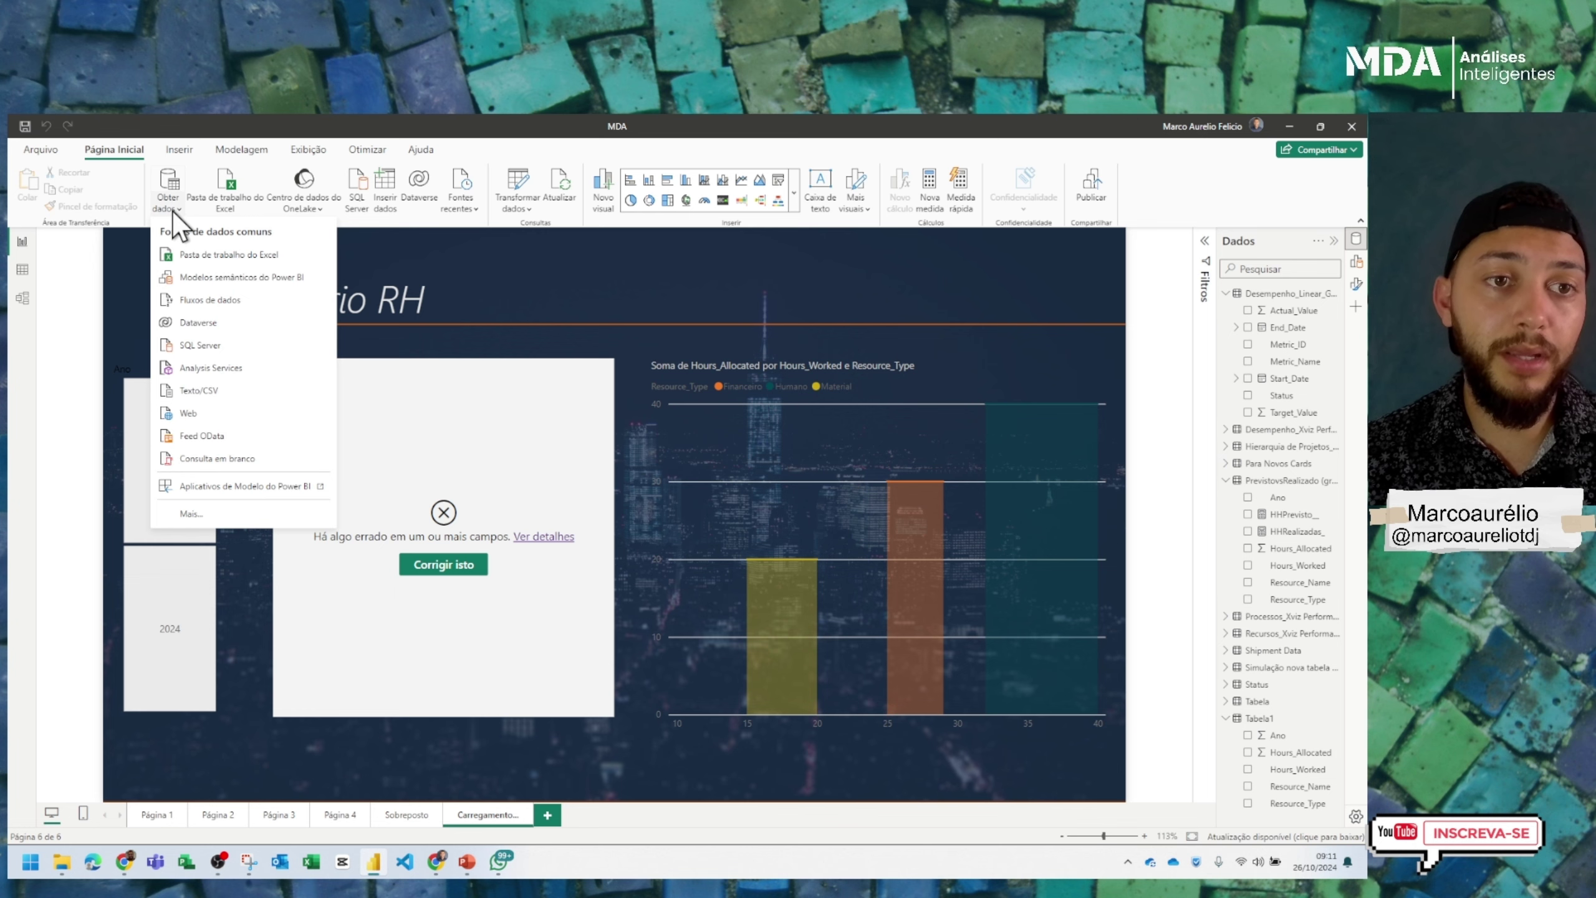
click(232, 458)
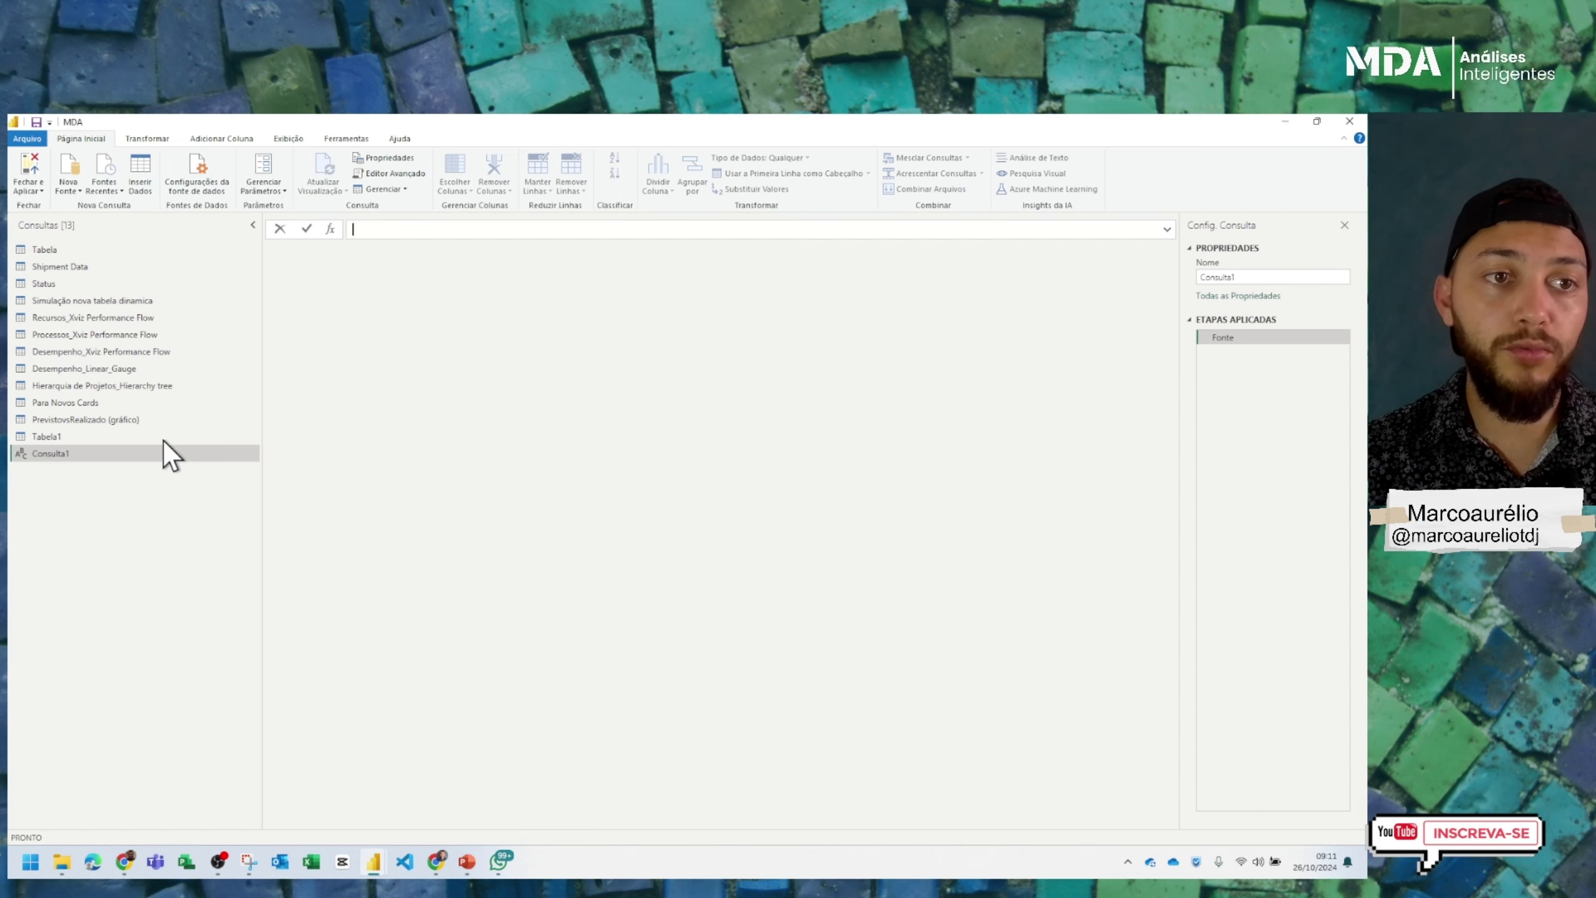
click(78, 458)
text(Medidas)
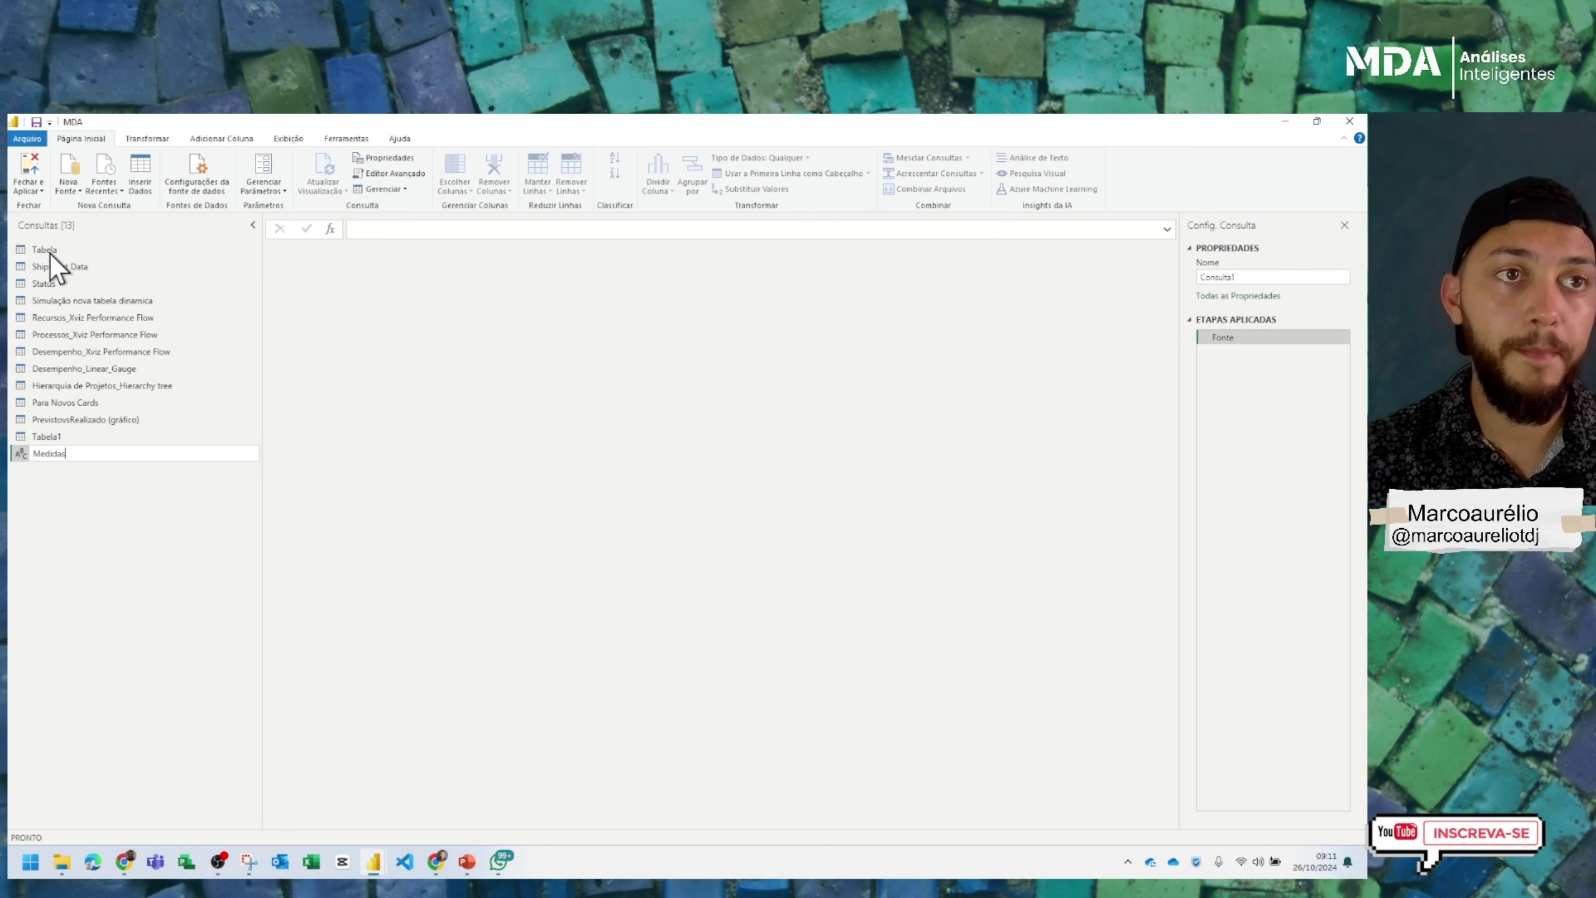
click(36, 170)
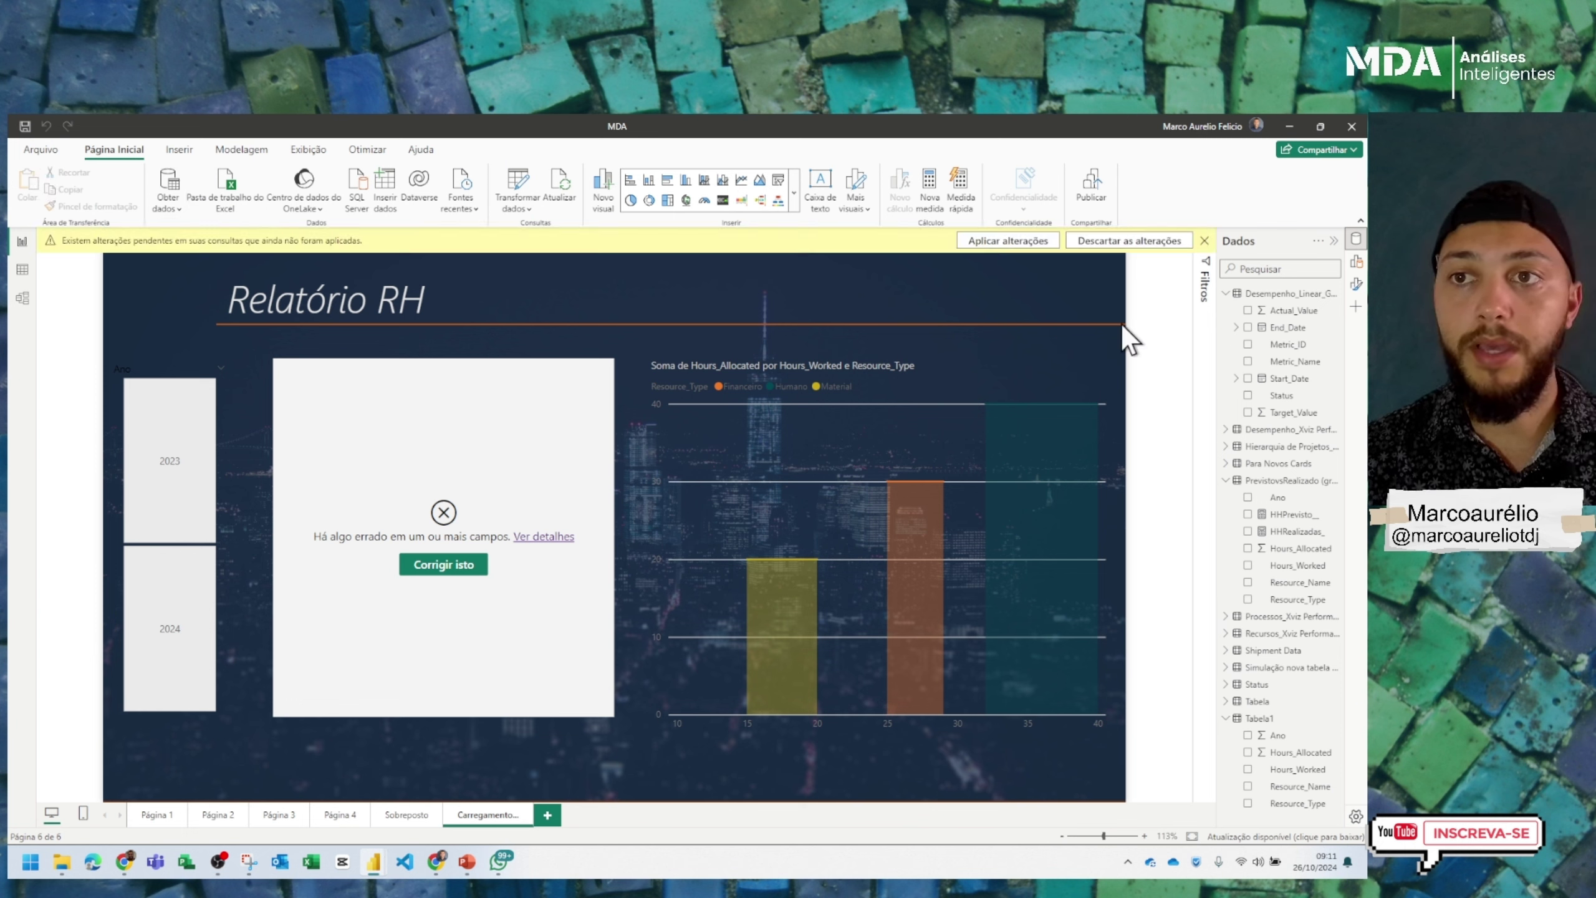
Collapse the Desempenho_Linear_Gauge and PrevistovsRealizado tables and check which Tabela1 fields the two report visuals use
click(1227, 294)
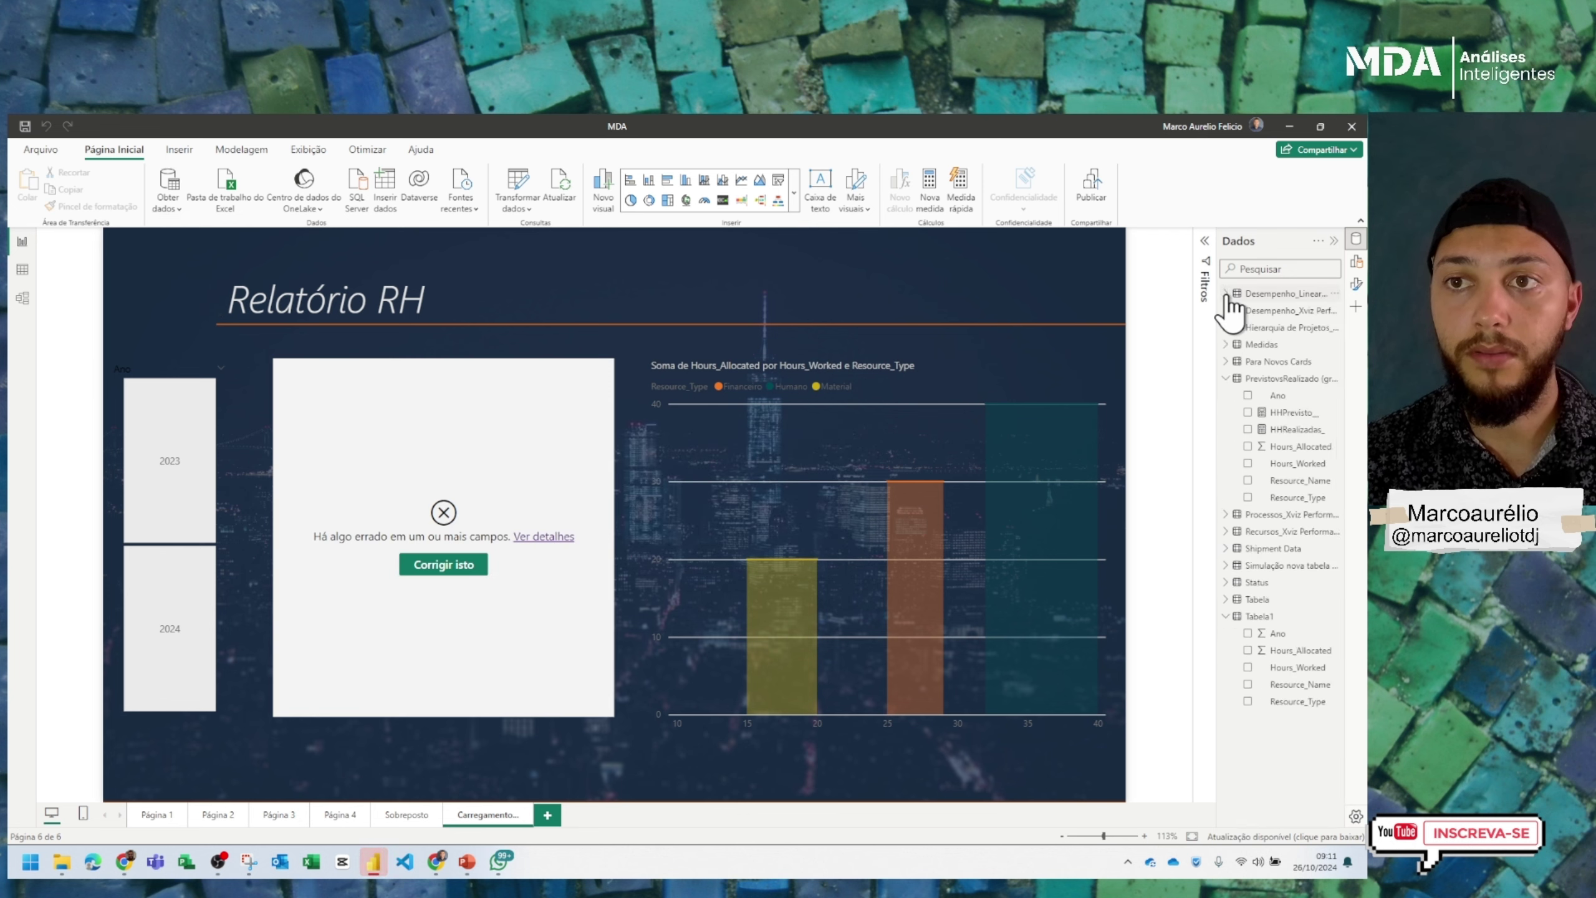
click(1226, 379)
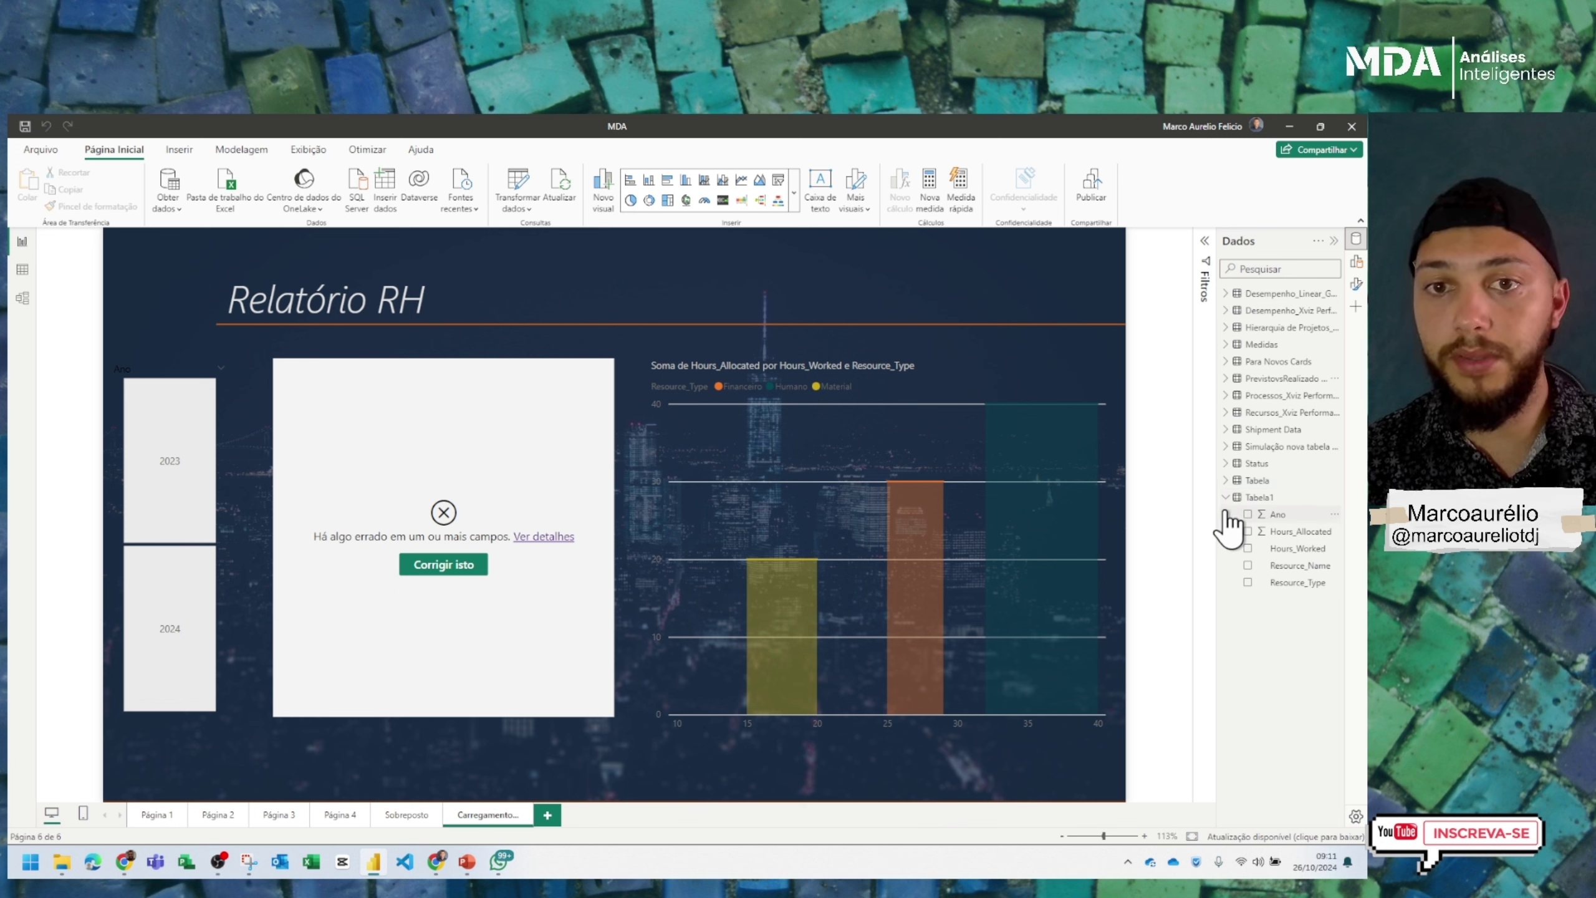
click(571, 398)
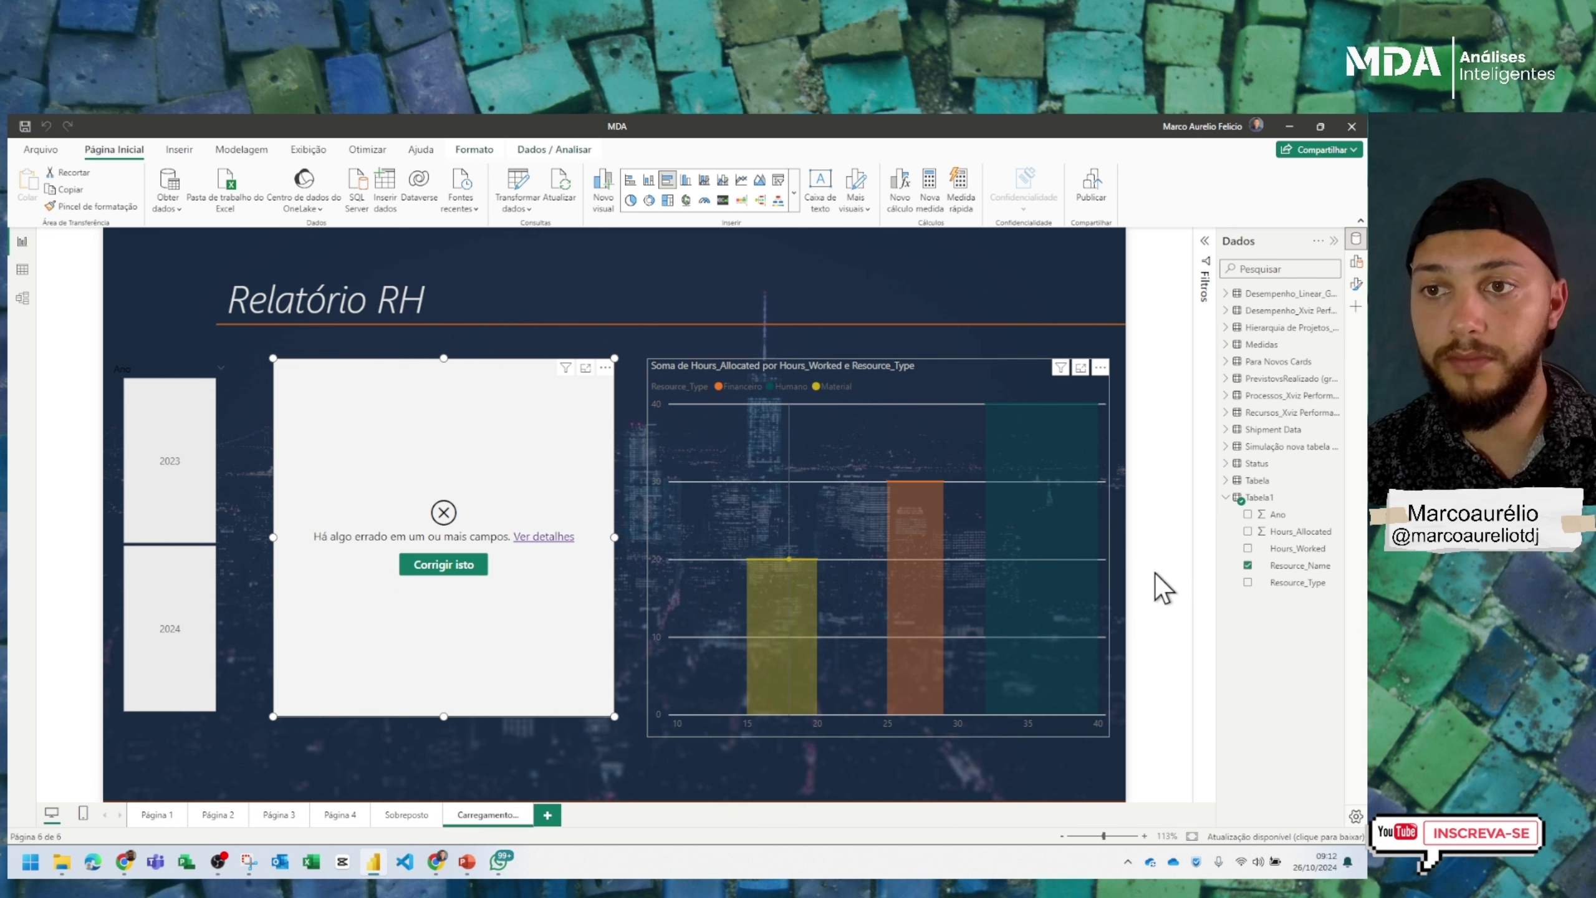
click(886, 383)
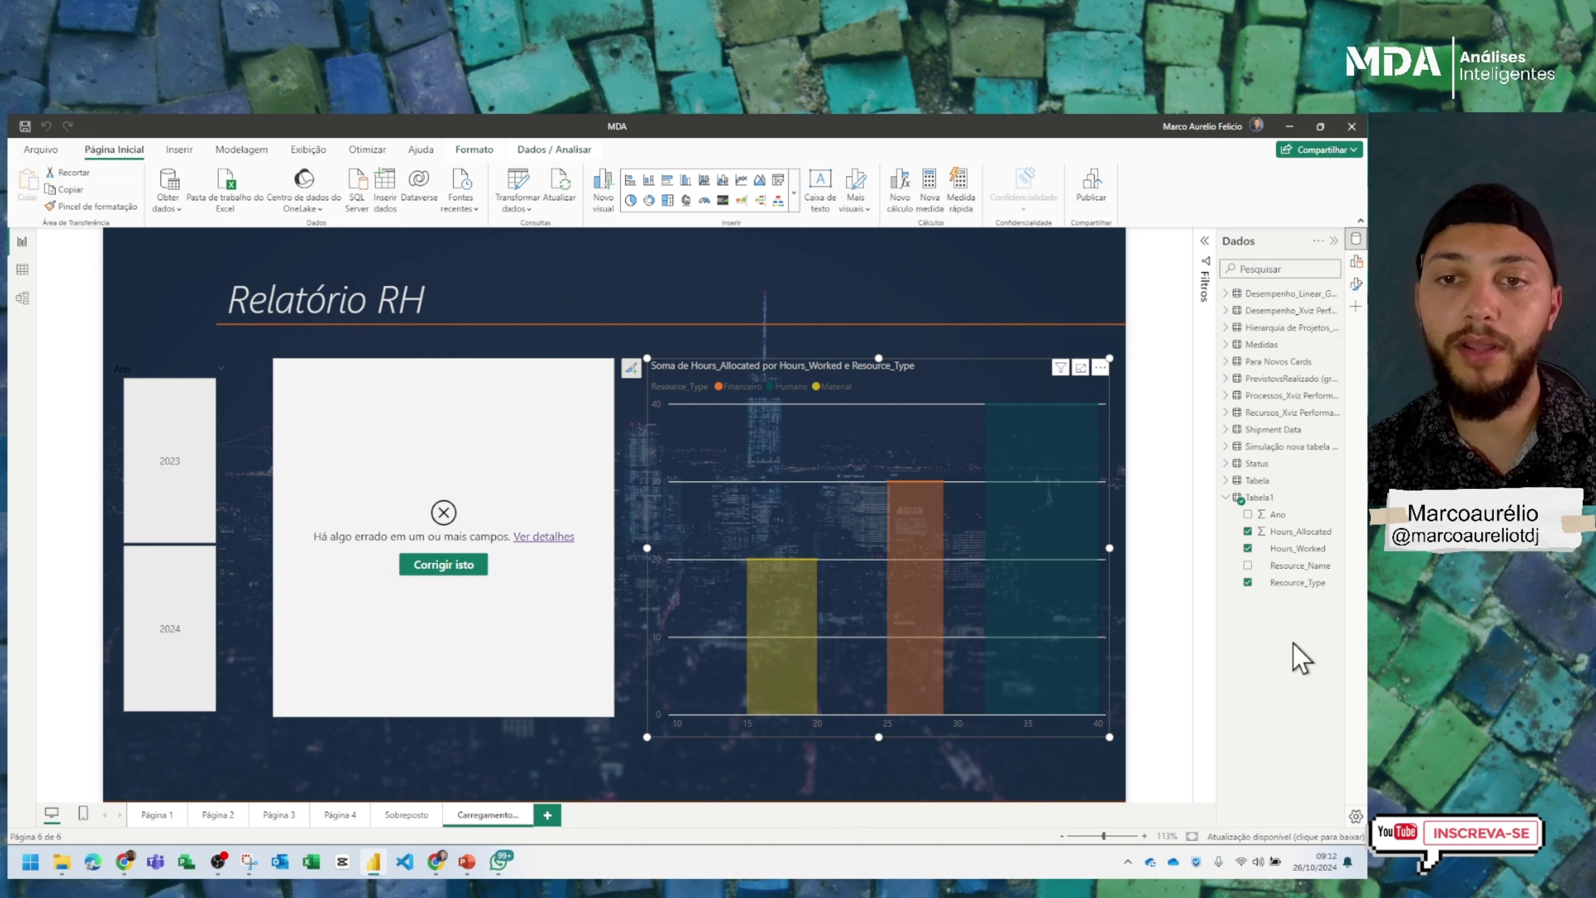
Create the measure a1 = CALCULATE(SUM(Tabela1[Hours_Allocated]))
click(1231, 345)
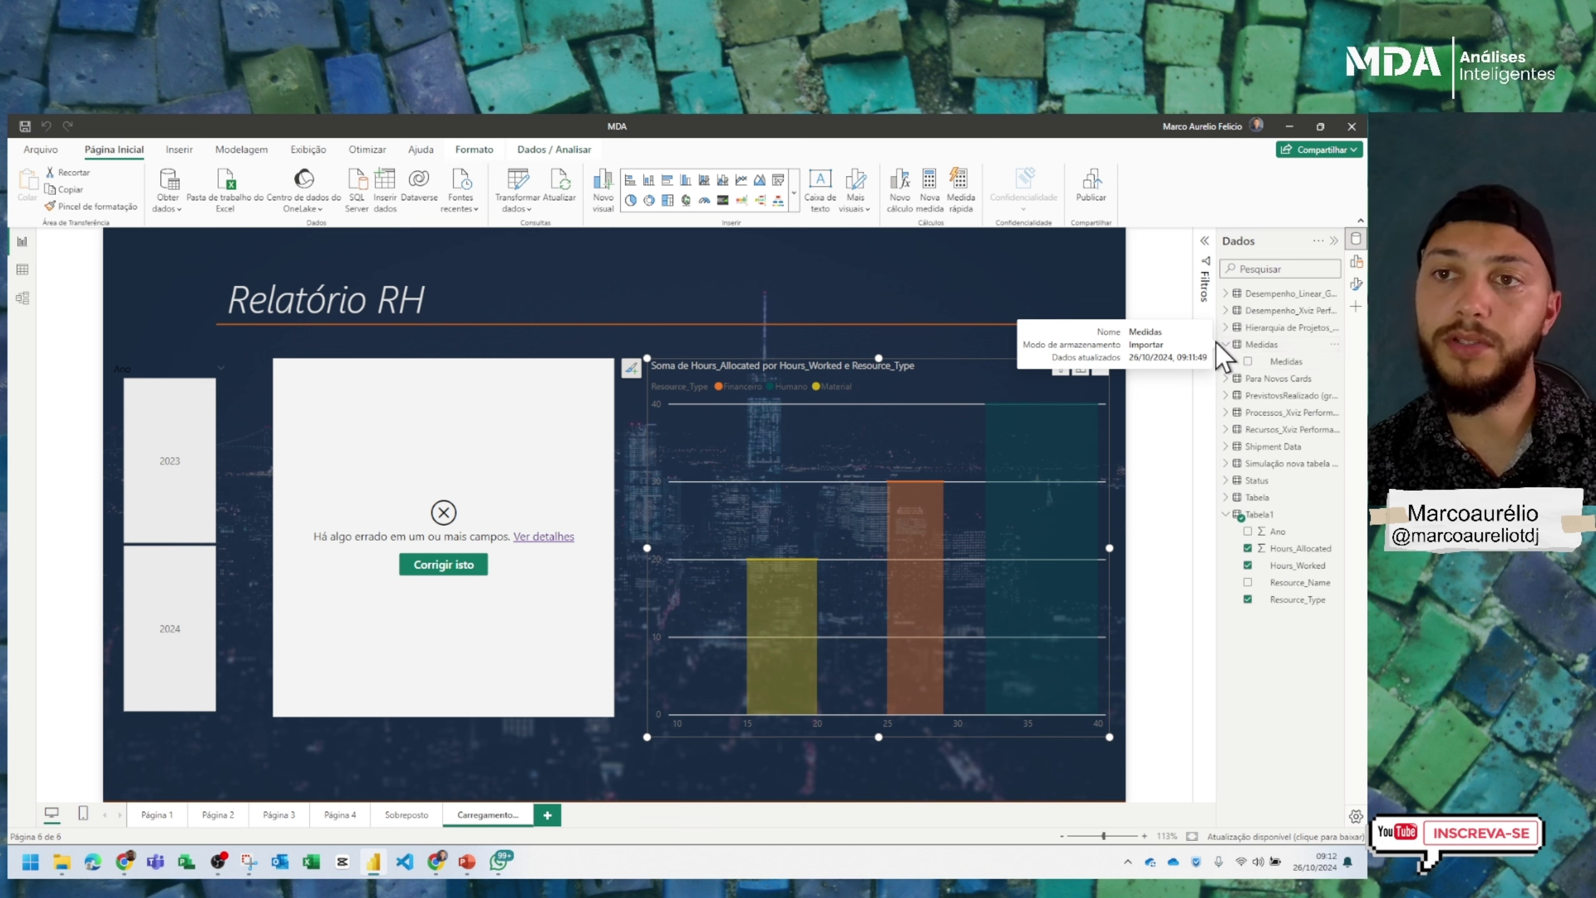
click(1219, 344)
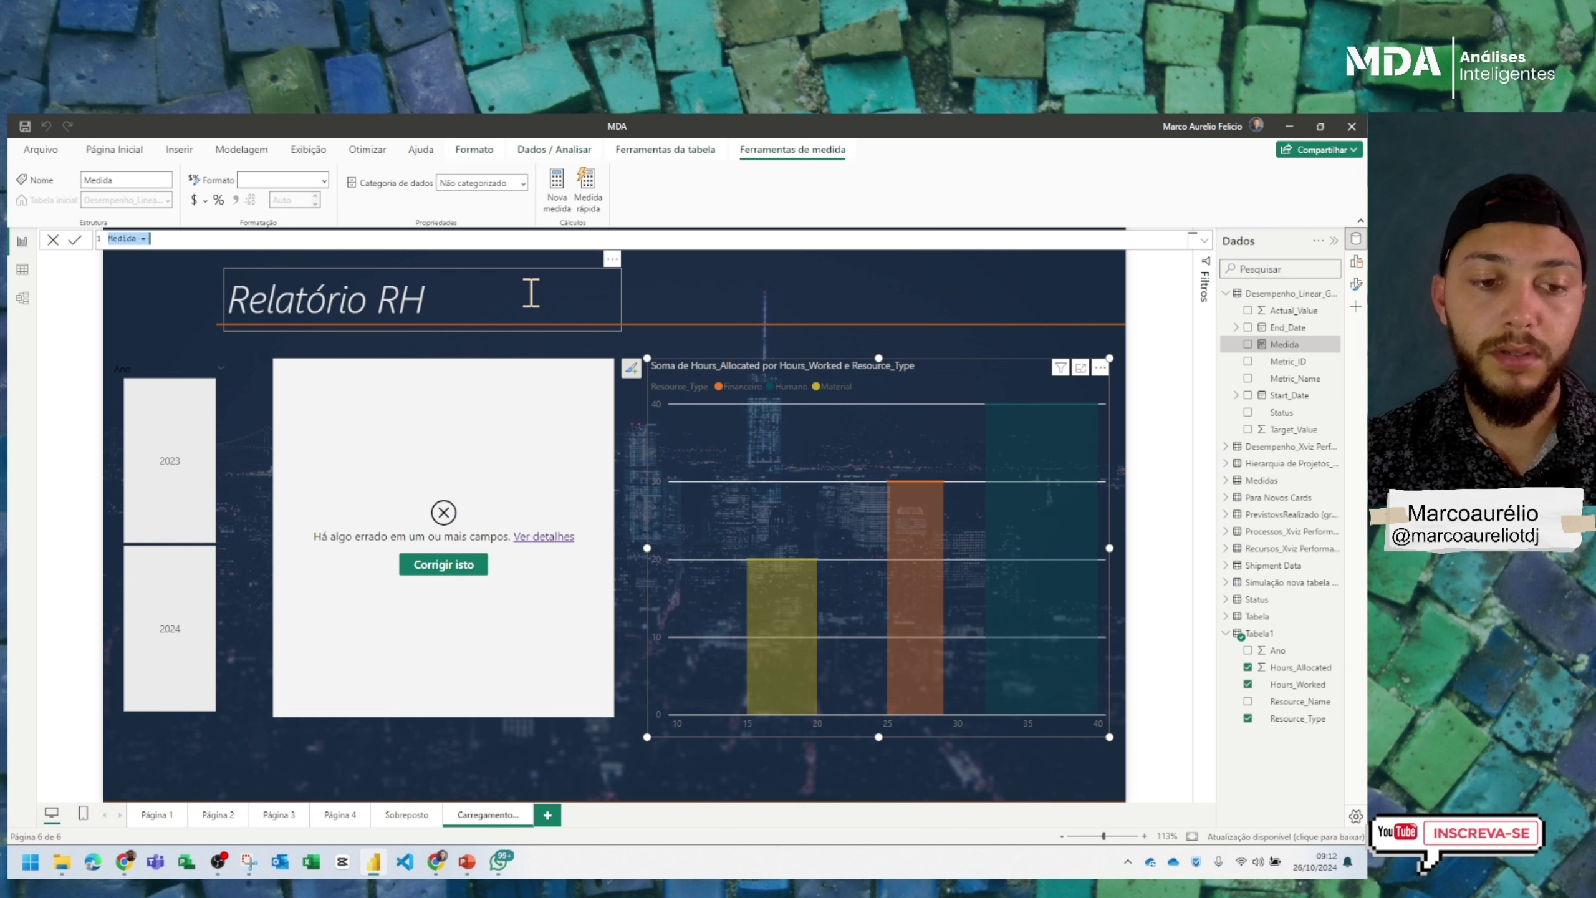
text(a1 = CALCULATE(sum)
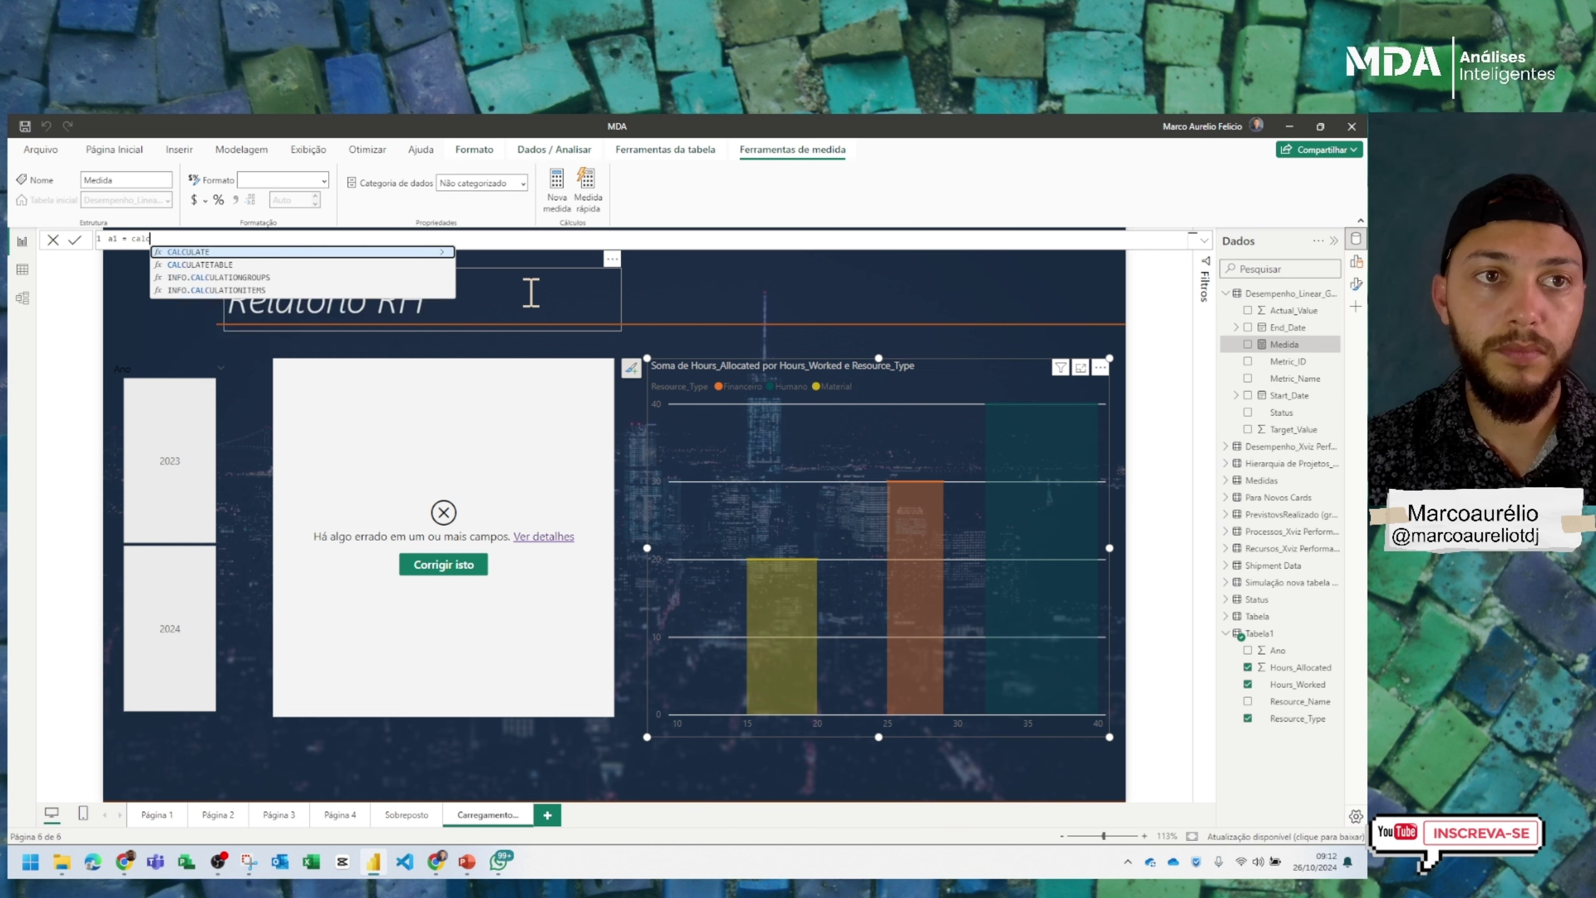
key(Tab)
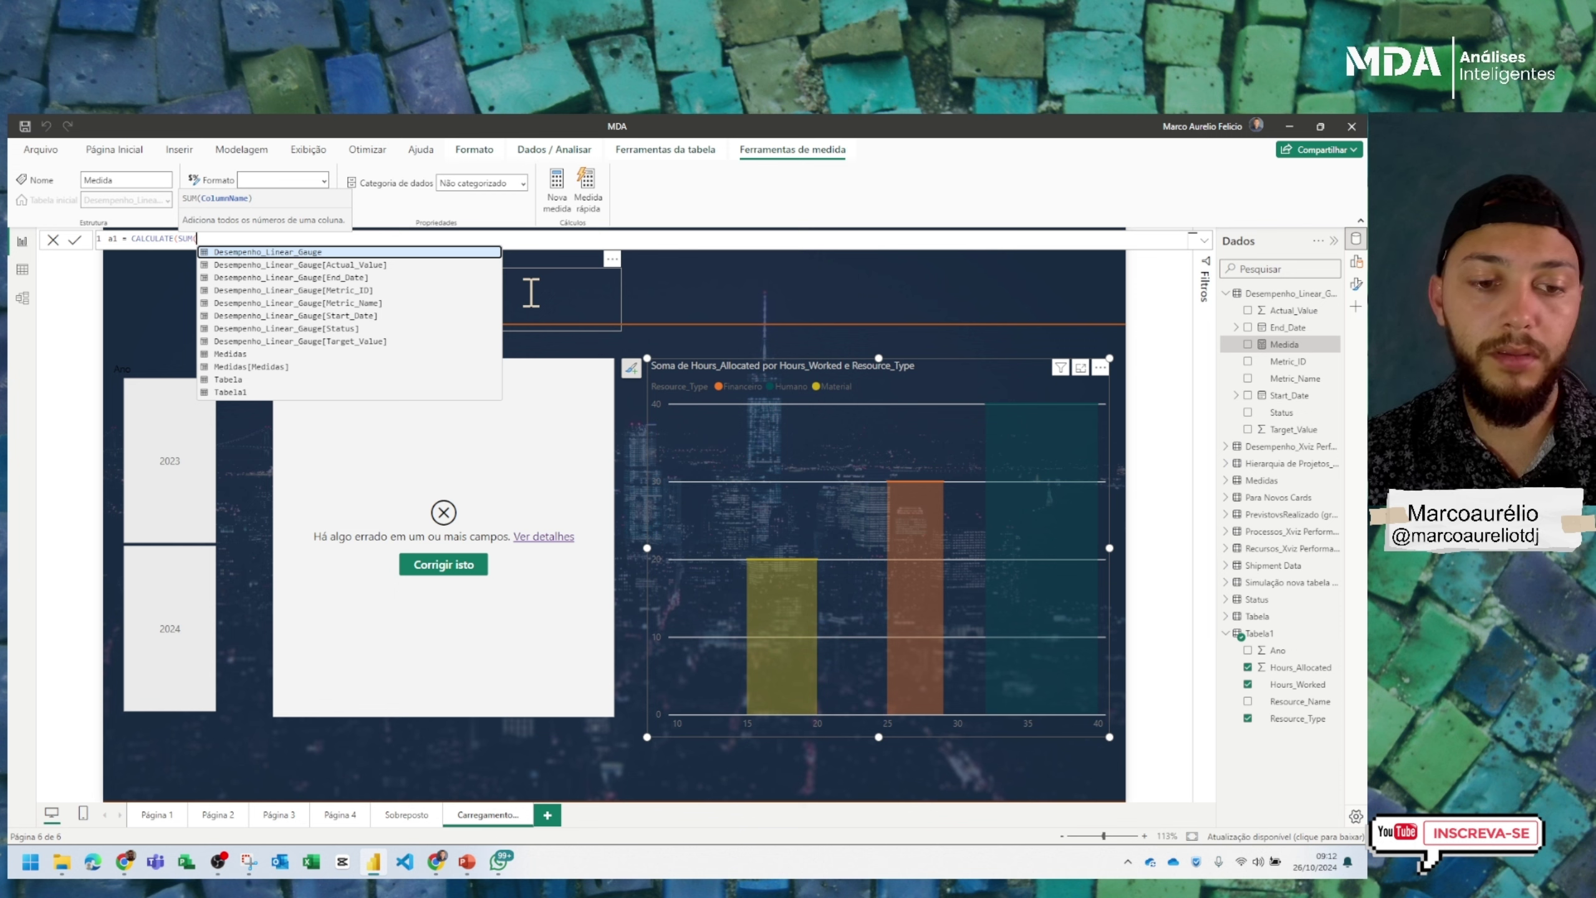
text(alo)
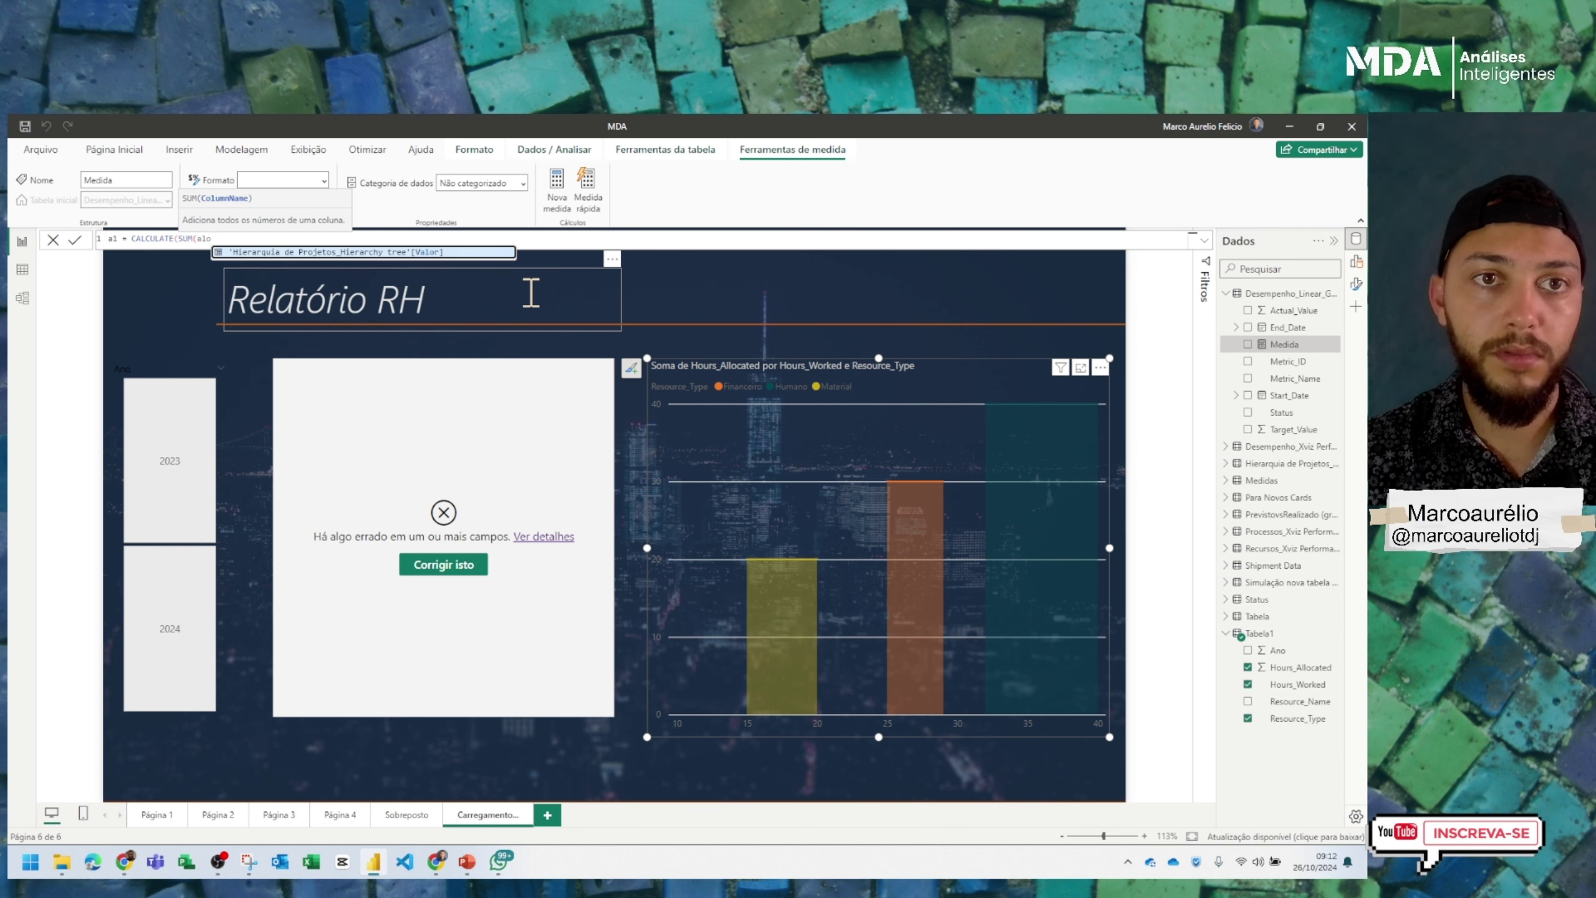
key(BackSpace)
key(BackSpace)
key(BackSpace)
text(all)
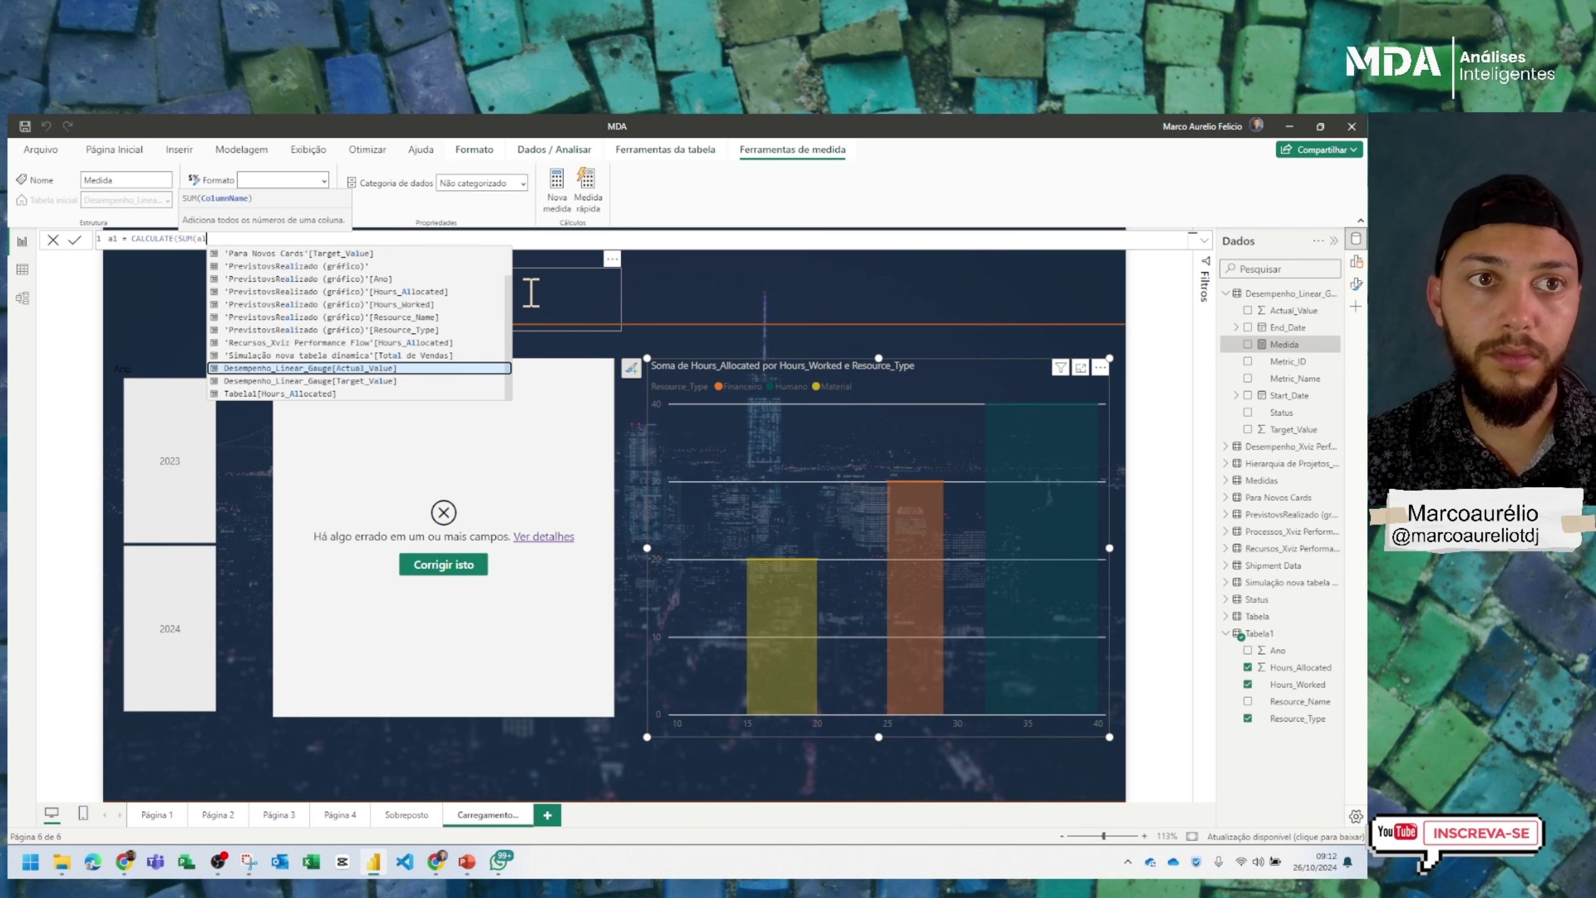
key(Down)
key(Down)
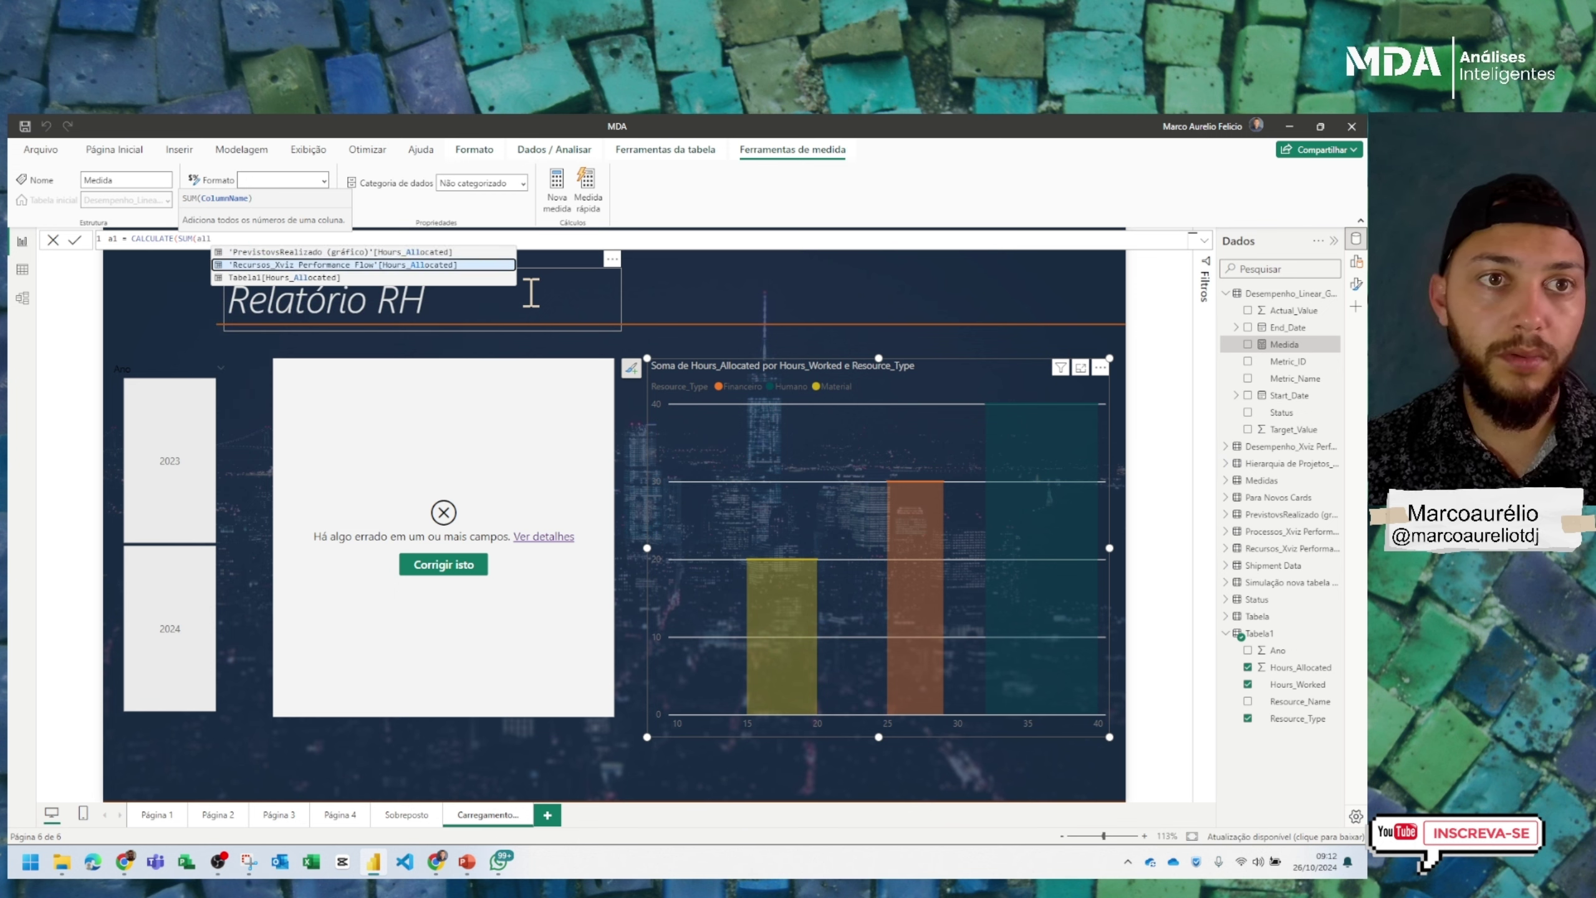
key(Tab)
text())
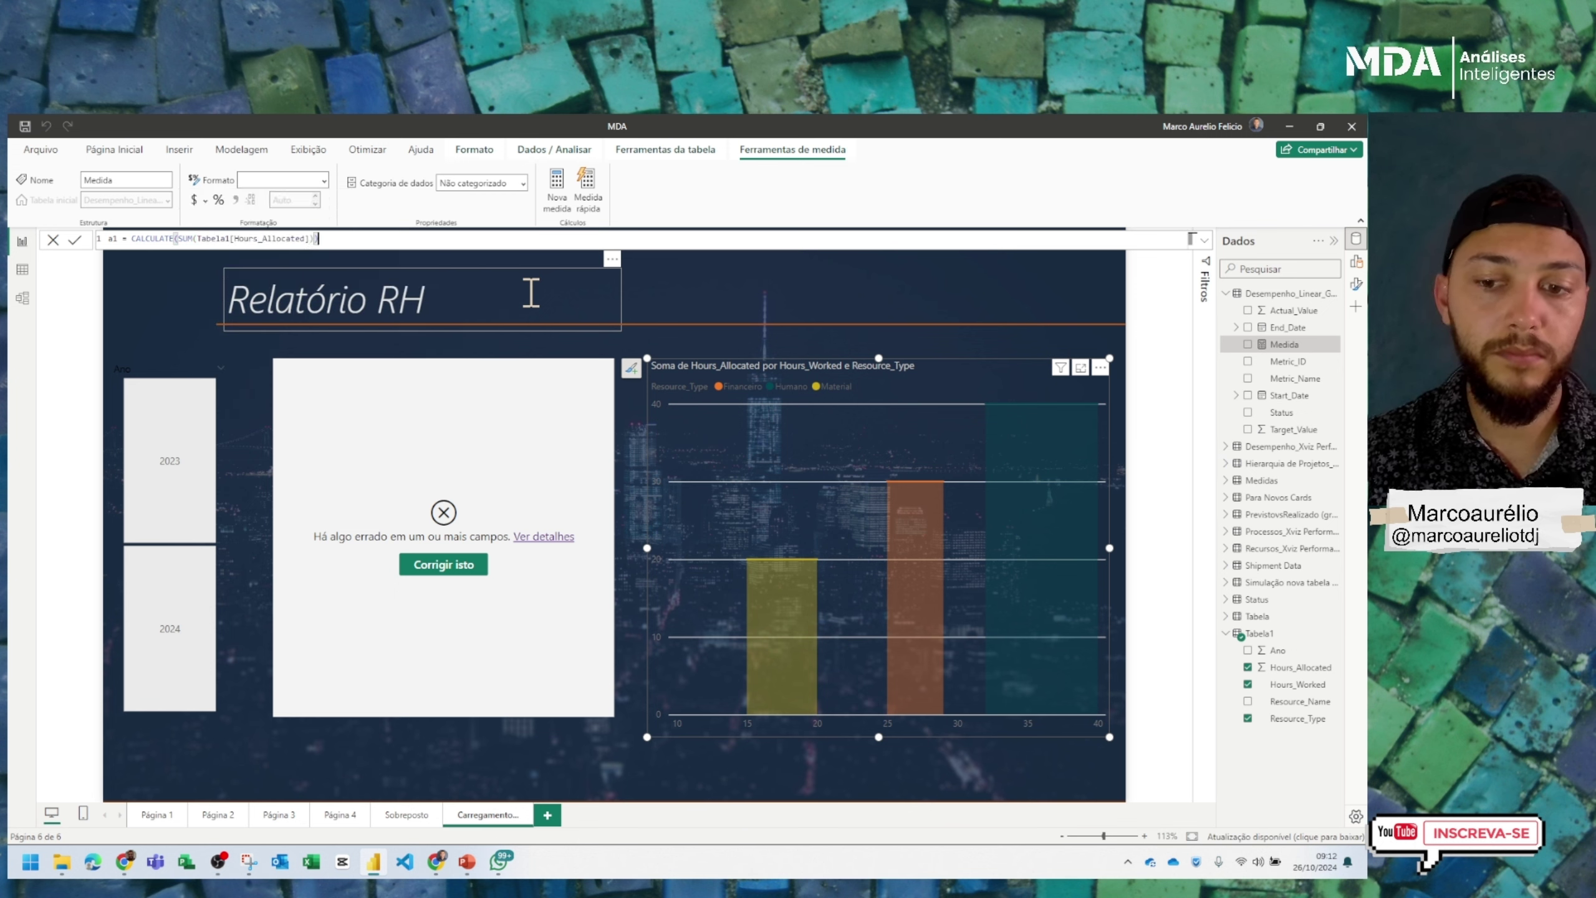
key(Return)
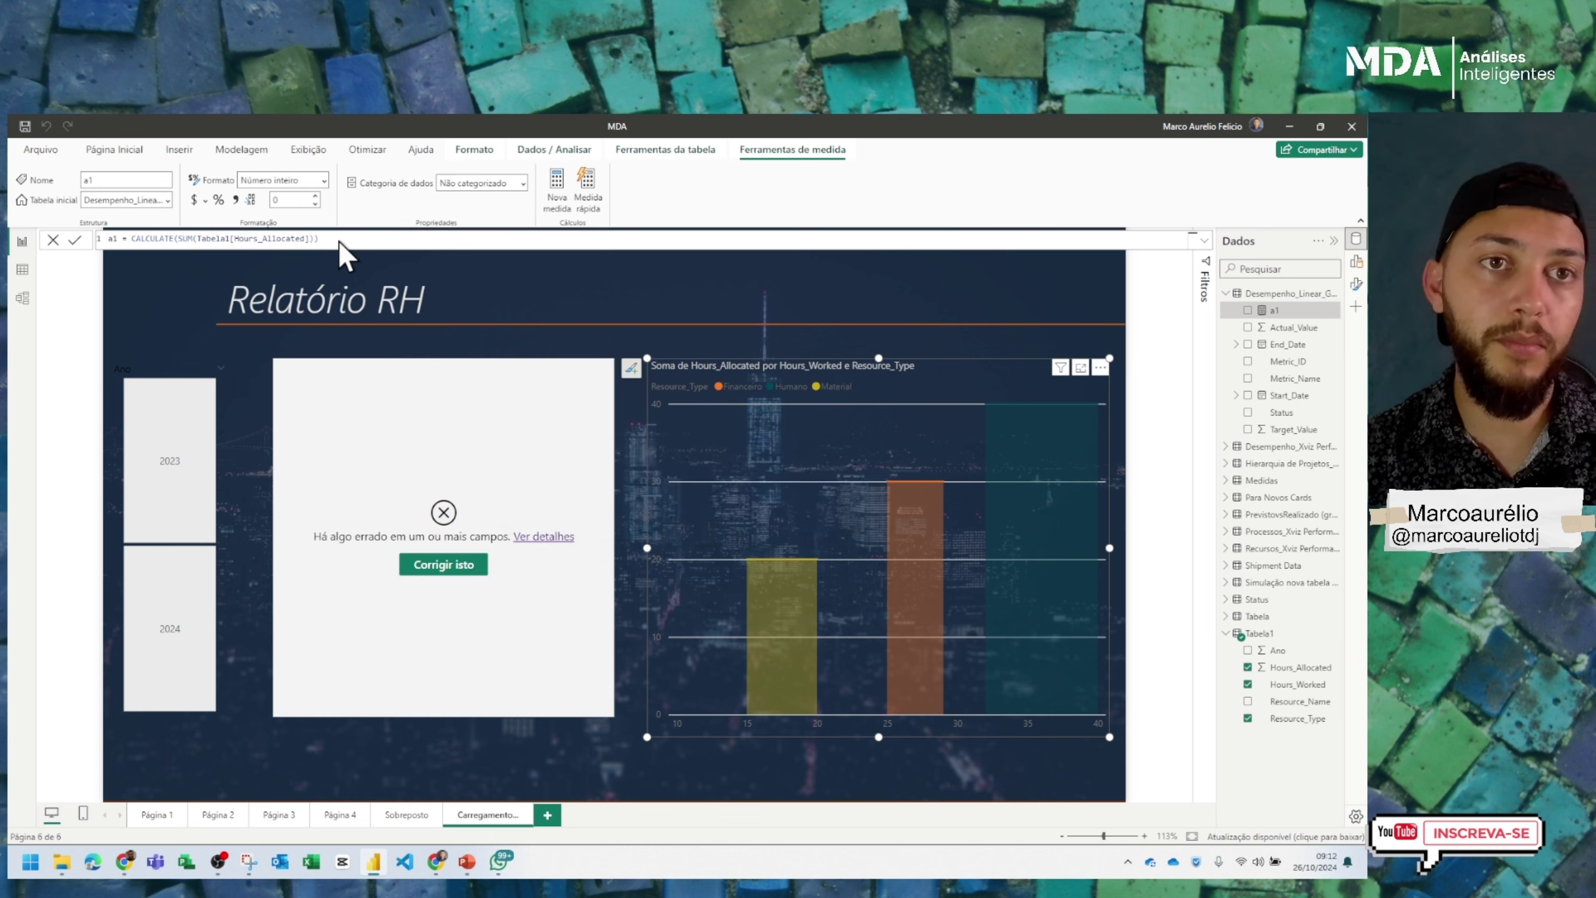
Copy the whole a1 formula into a new measure and name it a2
click(341, 238)
key(ctrl+a)
key(ctrl+c)
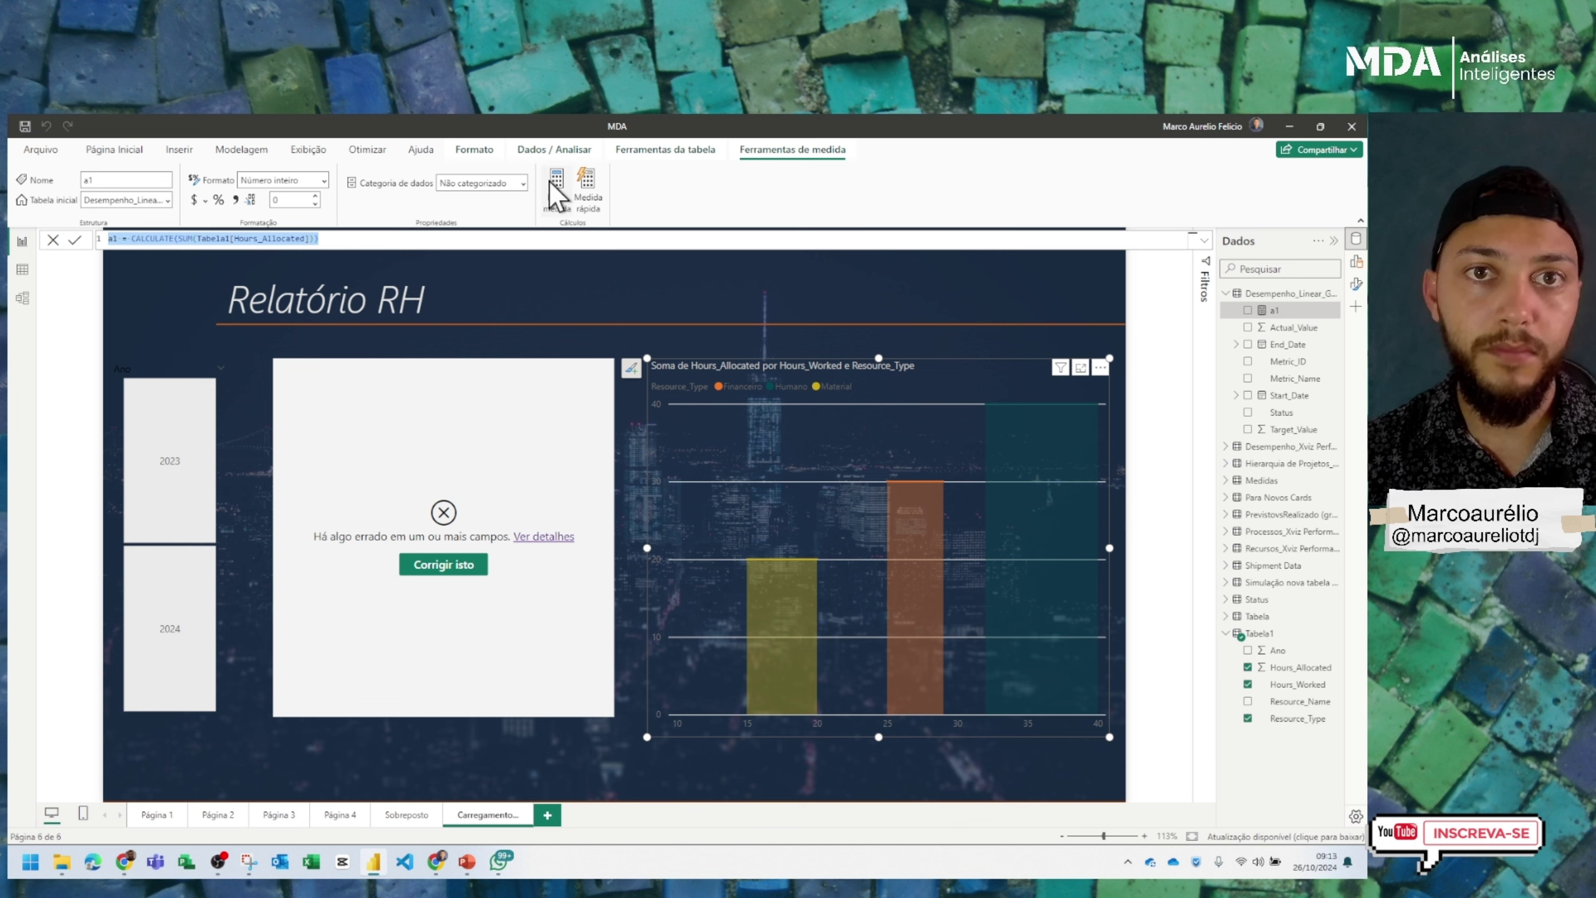
click(556, 198)
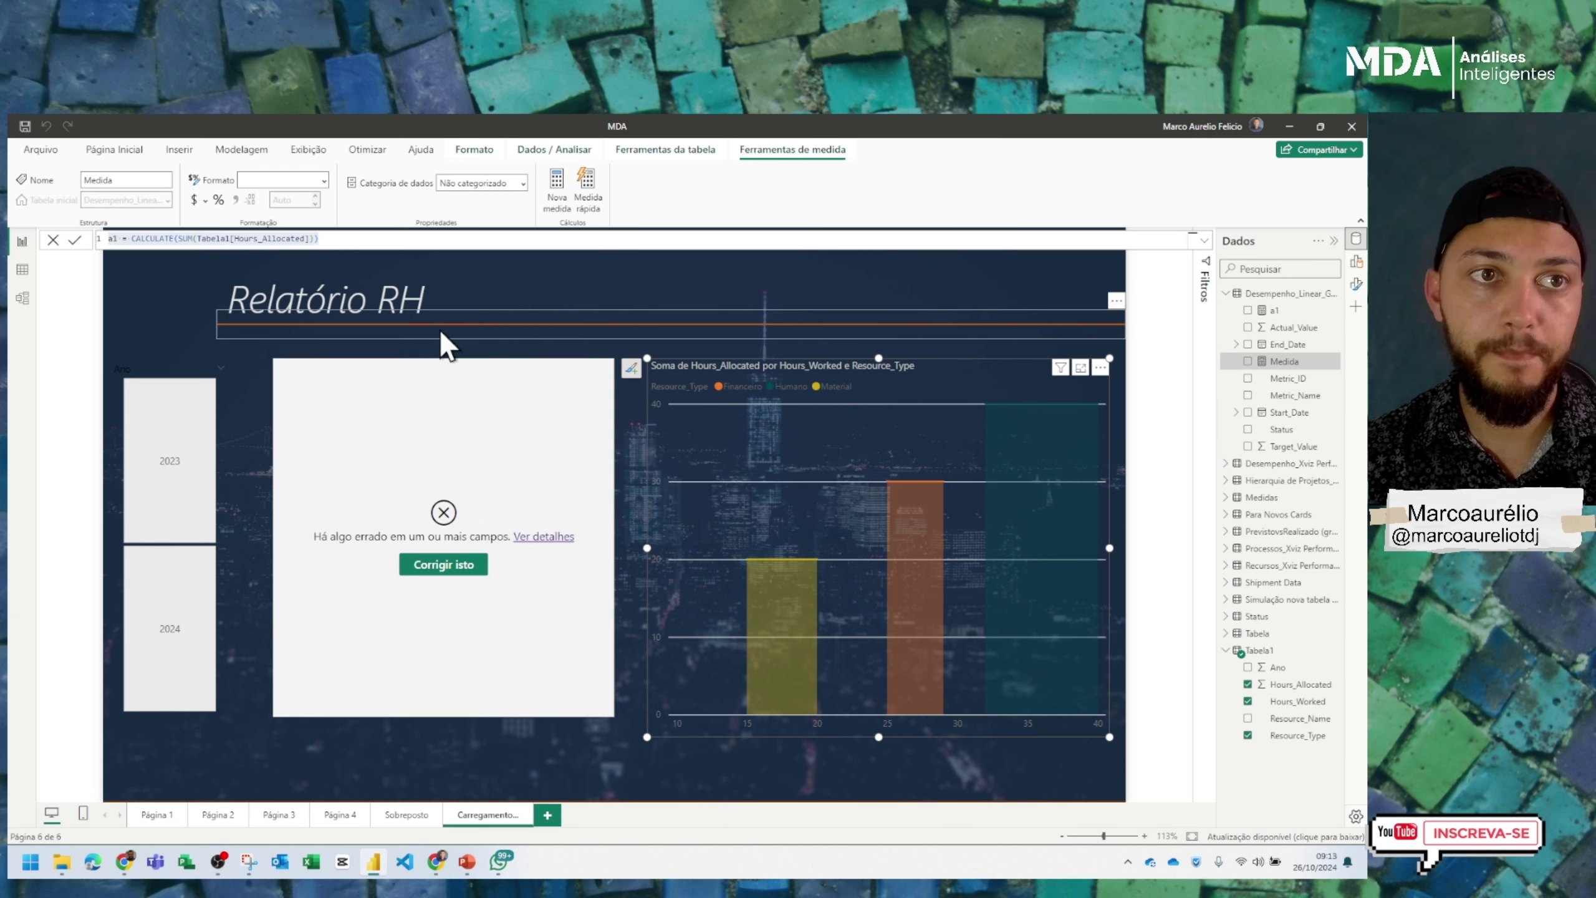
key(ctrl+v)
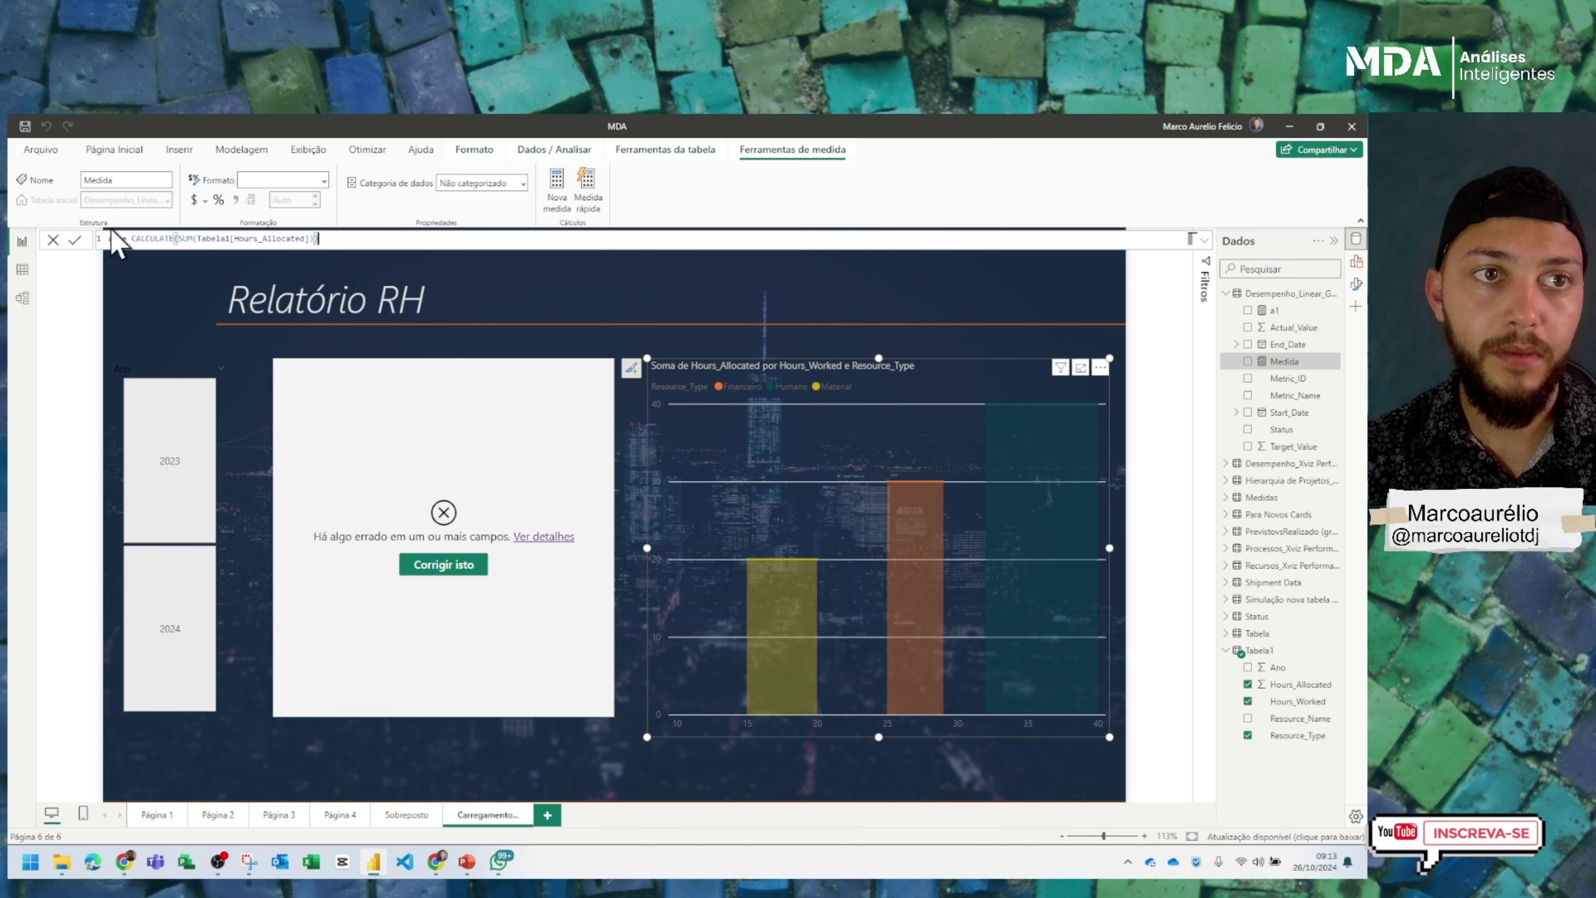
text(a2)
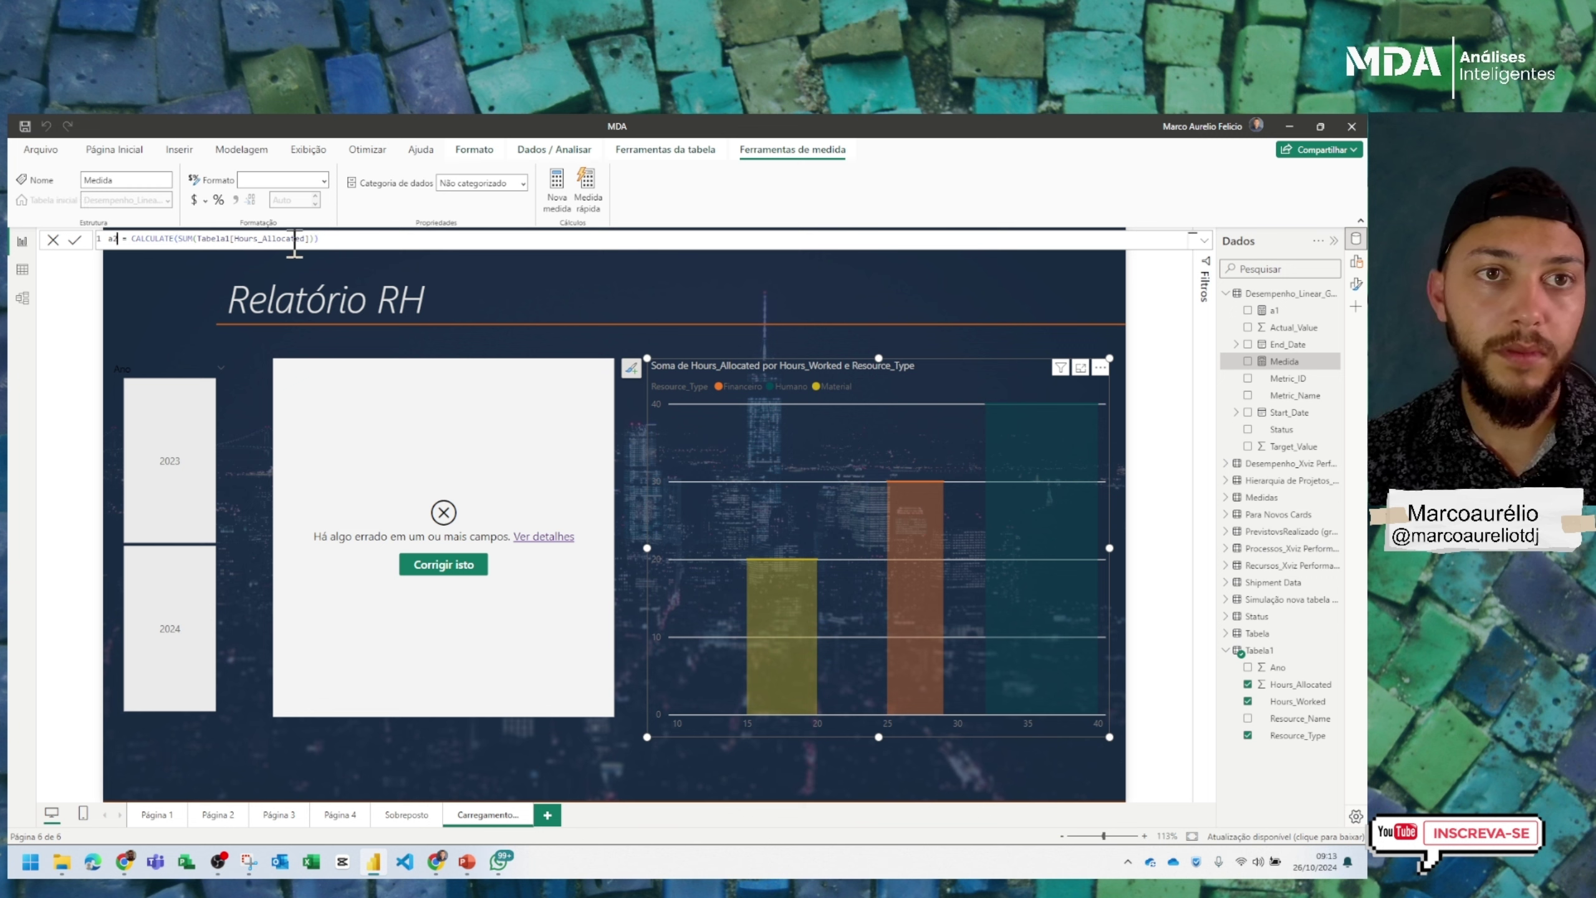
Change the a2 formula to sum Tabela1[Hours_Worked] instead and save the measure
drag(327, 239, 205, 239)
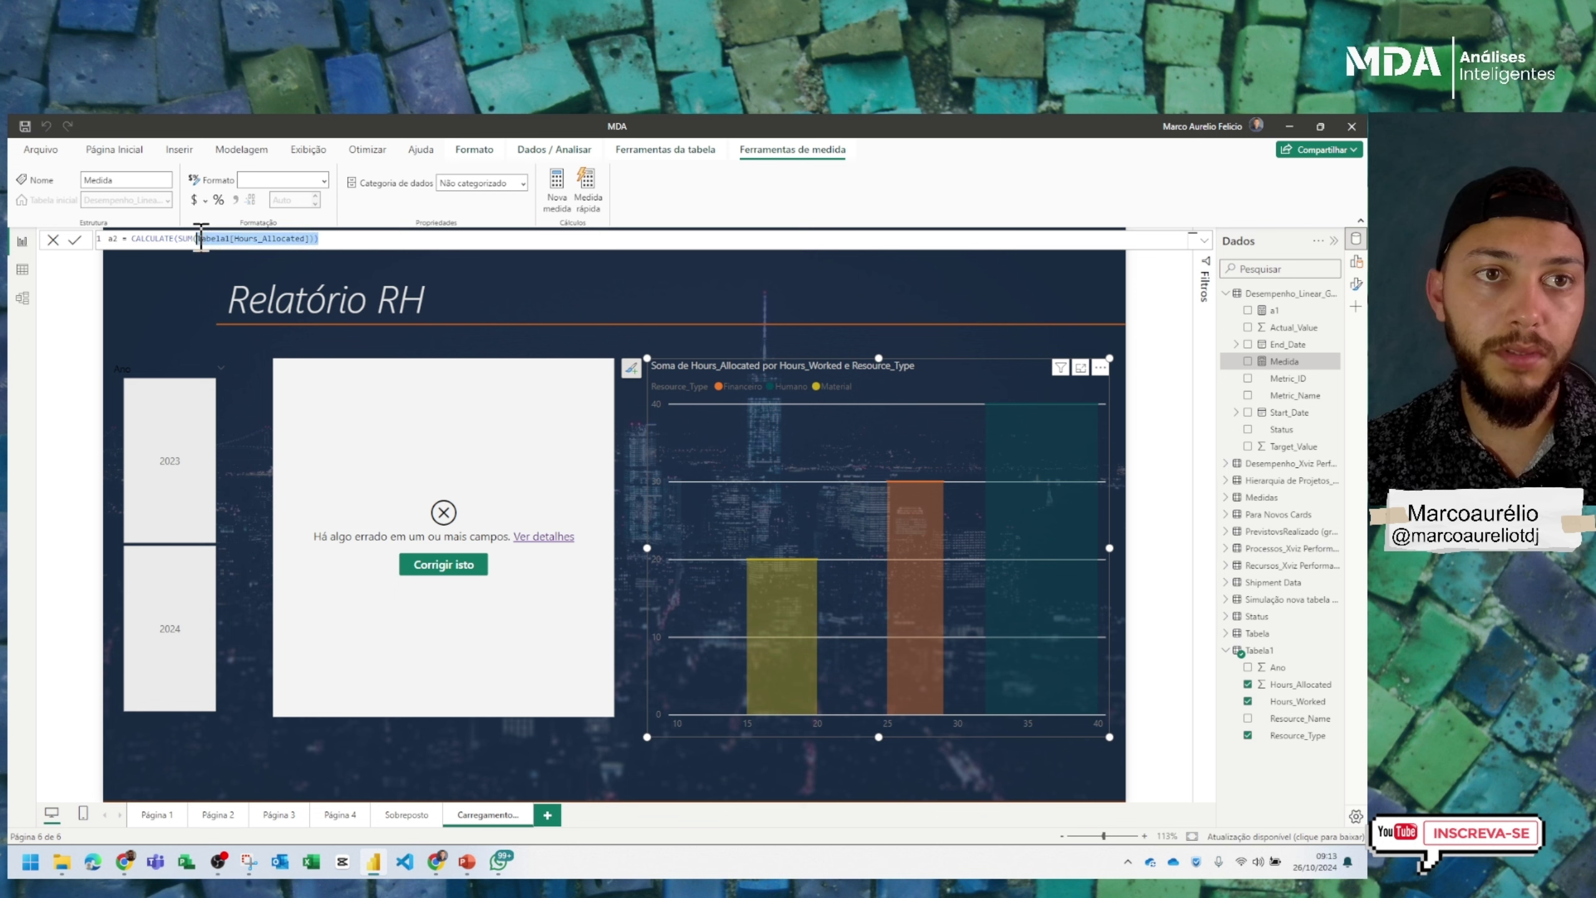
text(work)
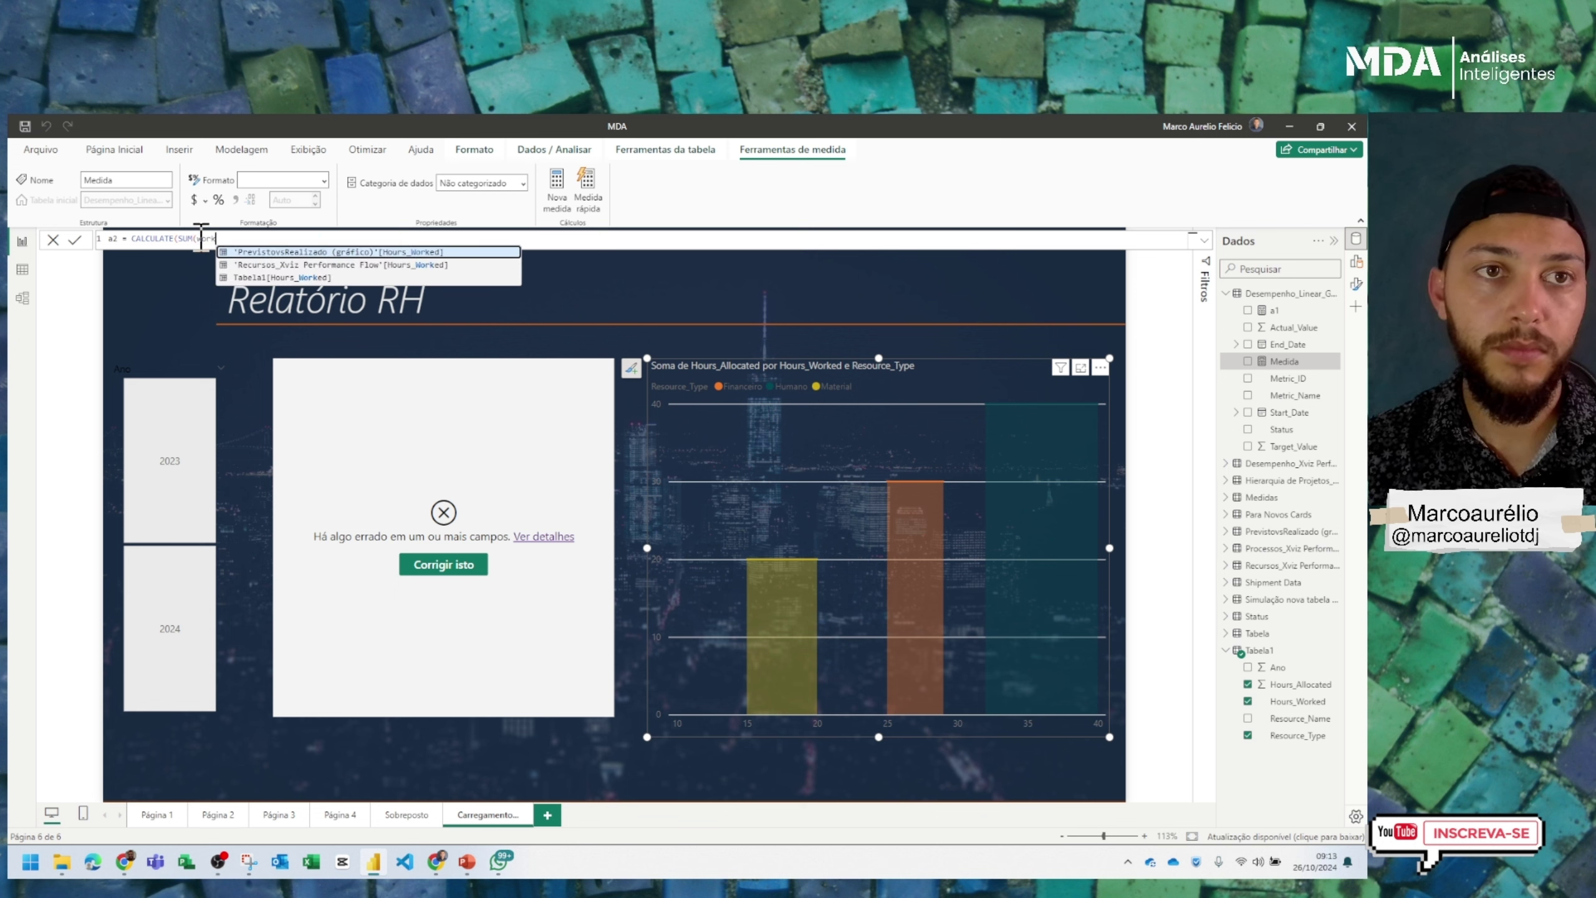
key(Down)
key(Down)
key(Tab)
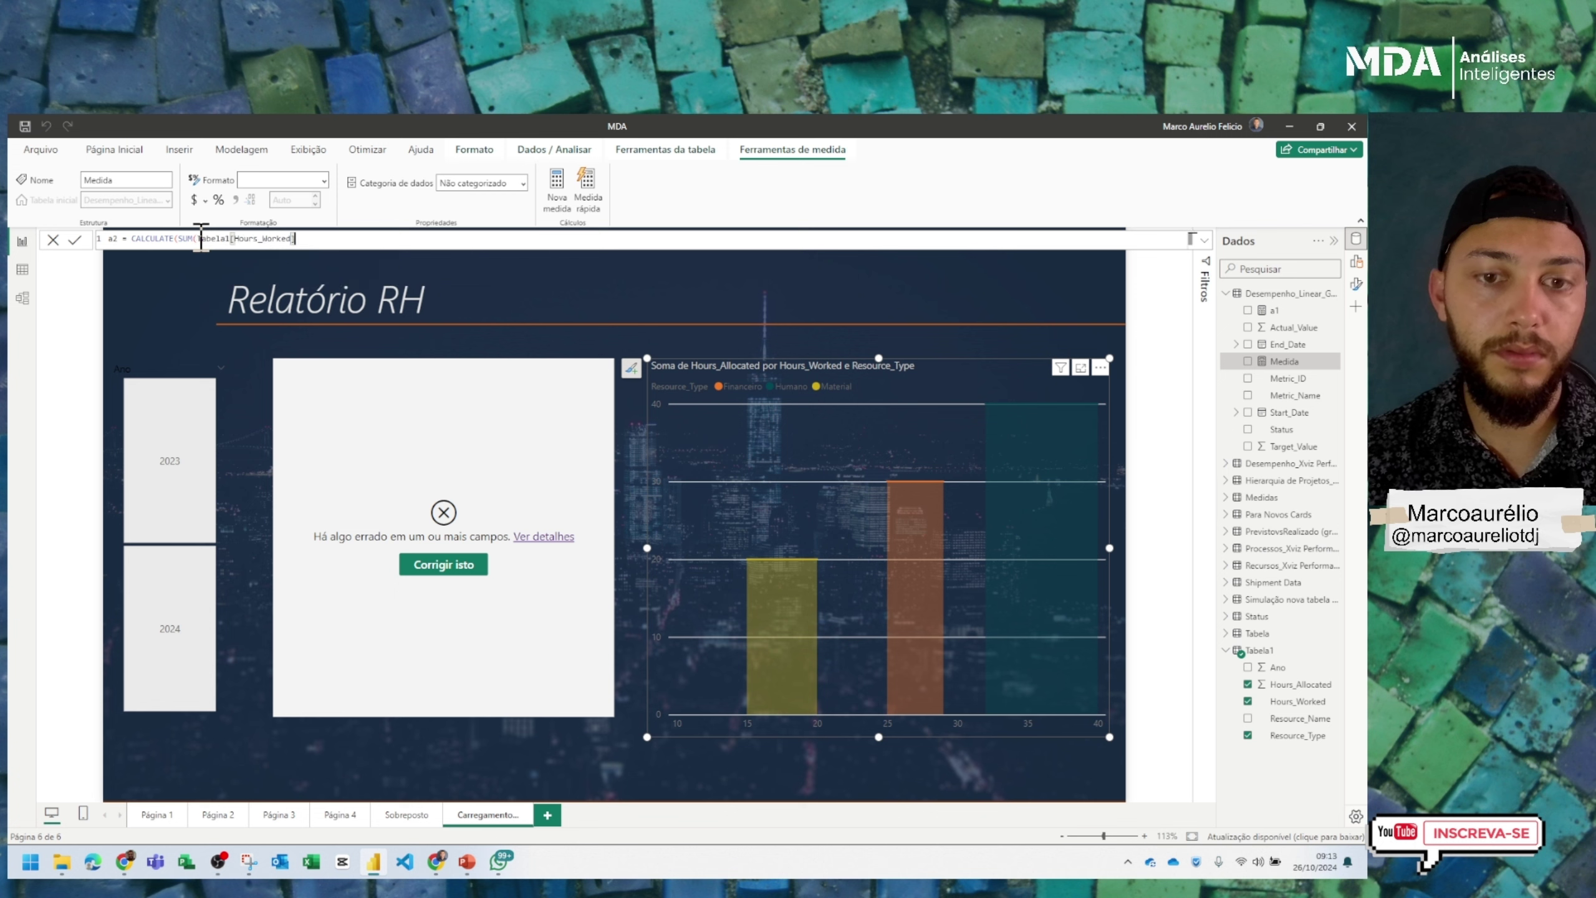
key(Return)
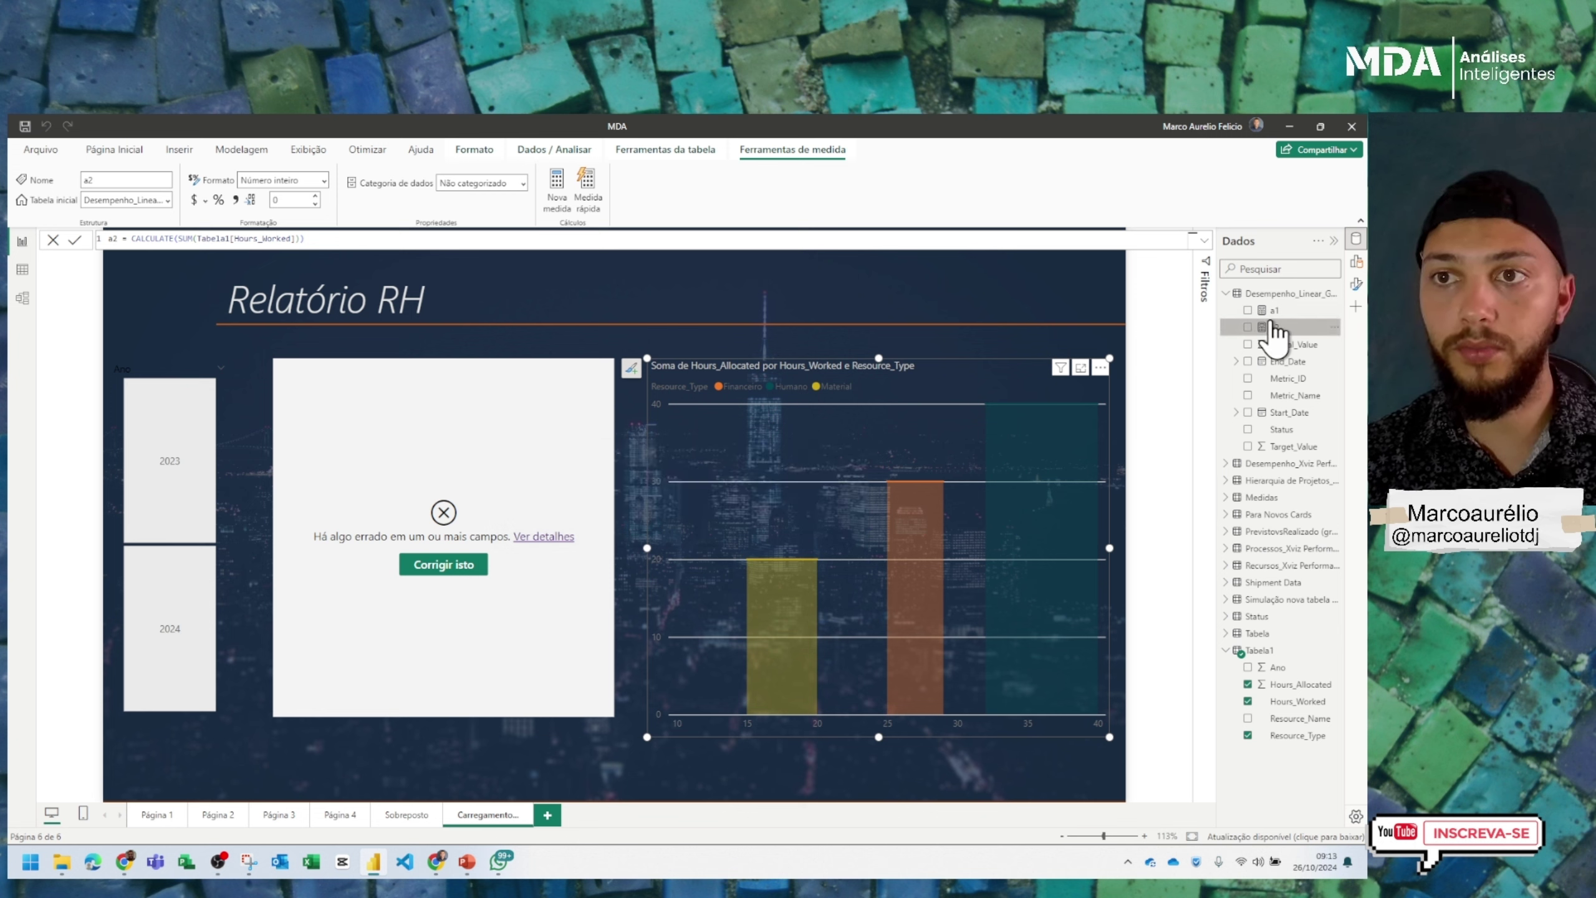
Set Medidas as the home table of measures a2 and a1, and expand the Desempenho_Linear_Gauge table's fields in a wider data list
click(164, 202)
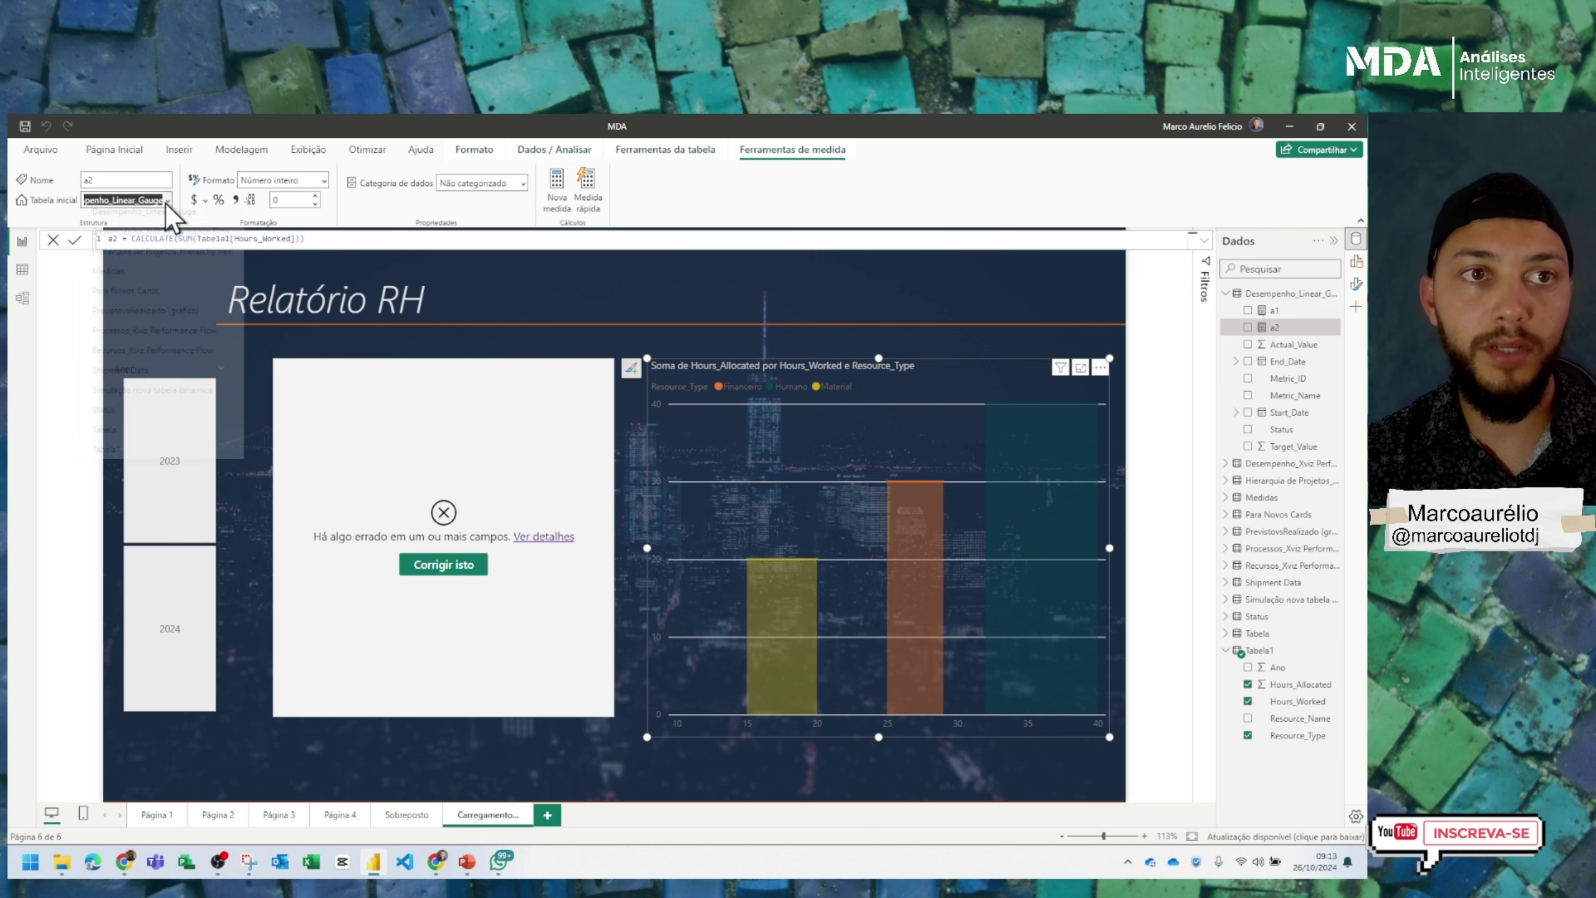
click(139, 278)
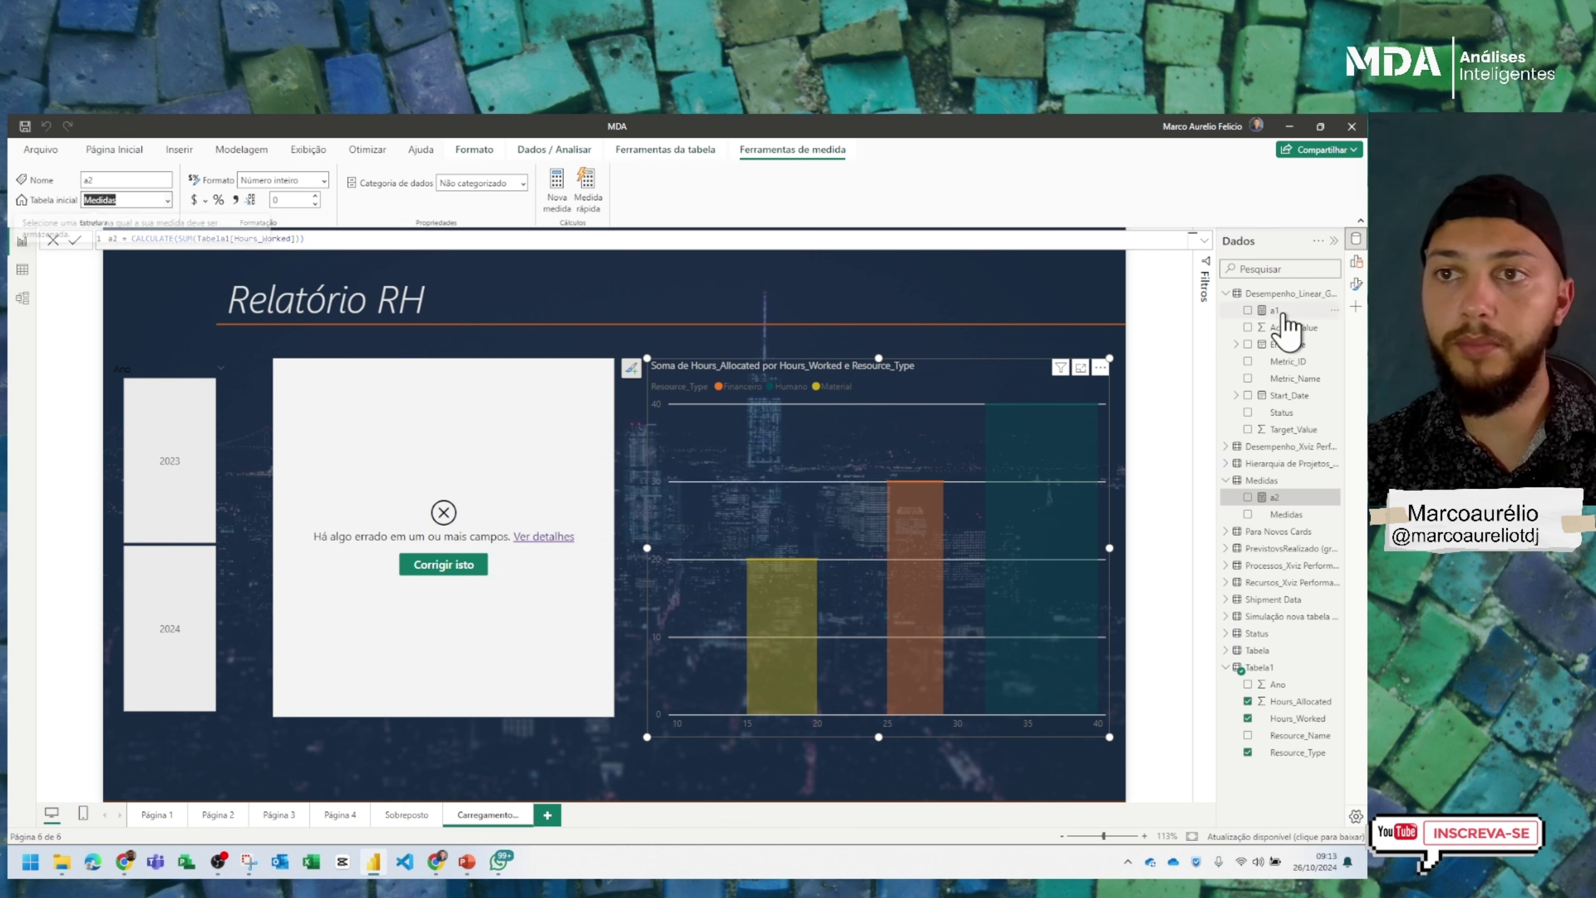
click(1283, 311)
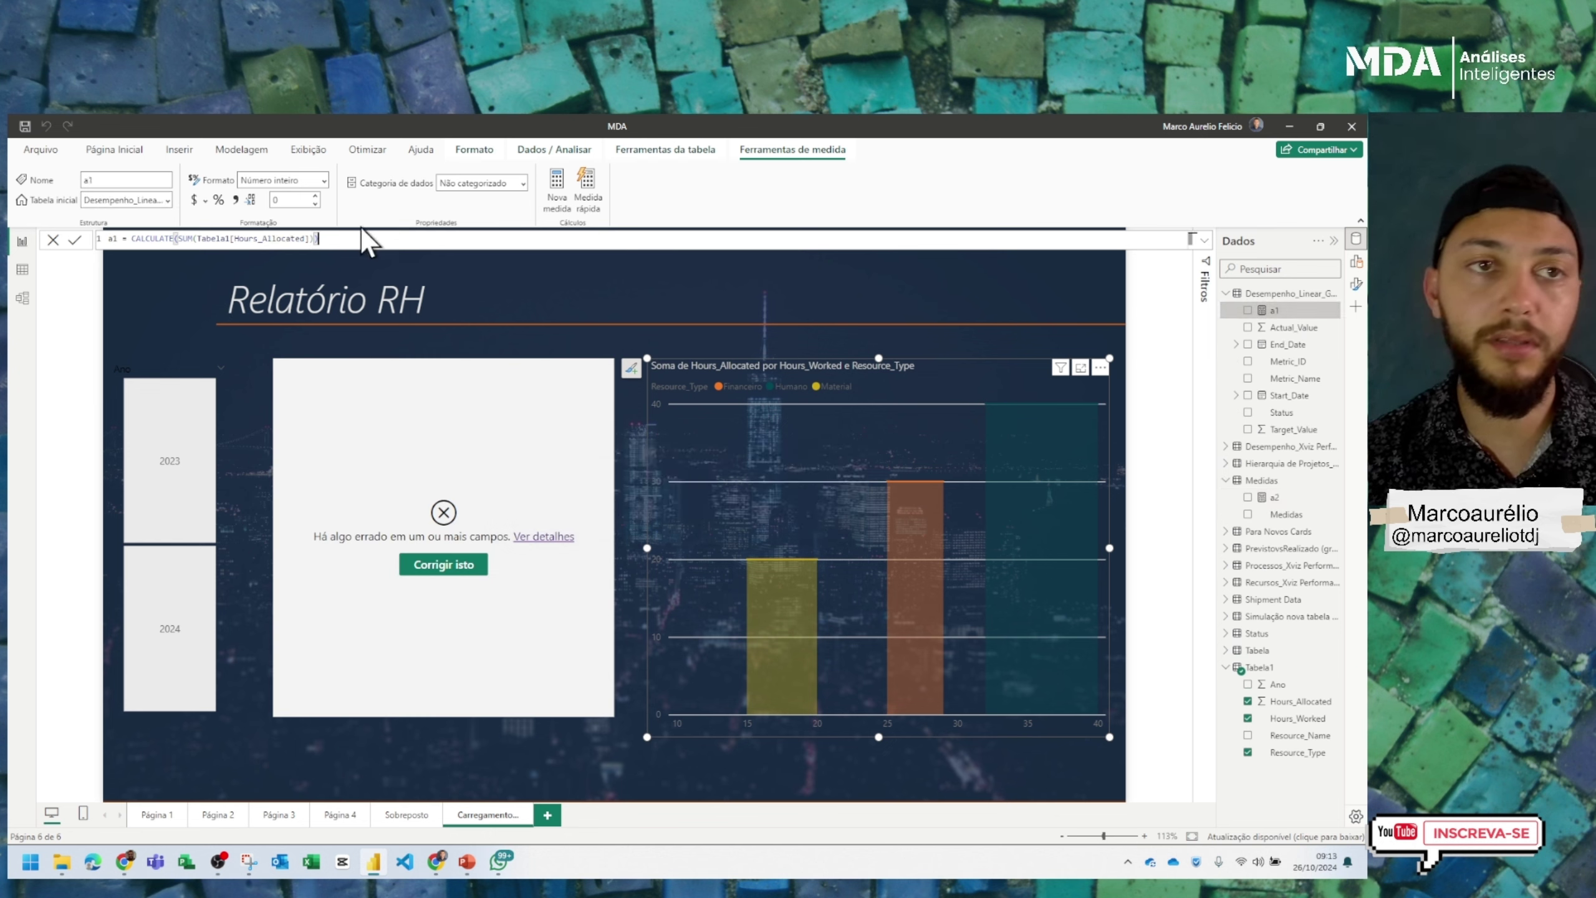
click(167, 202)
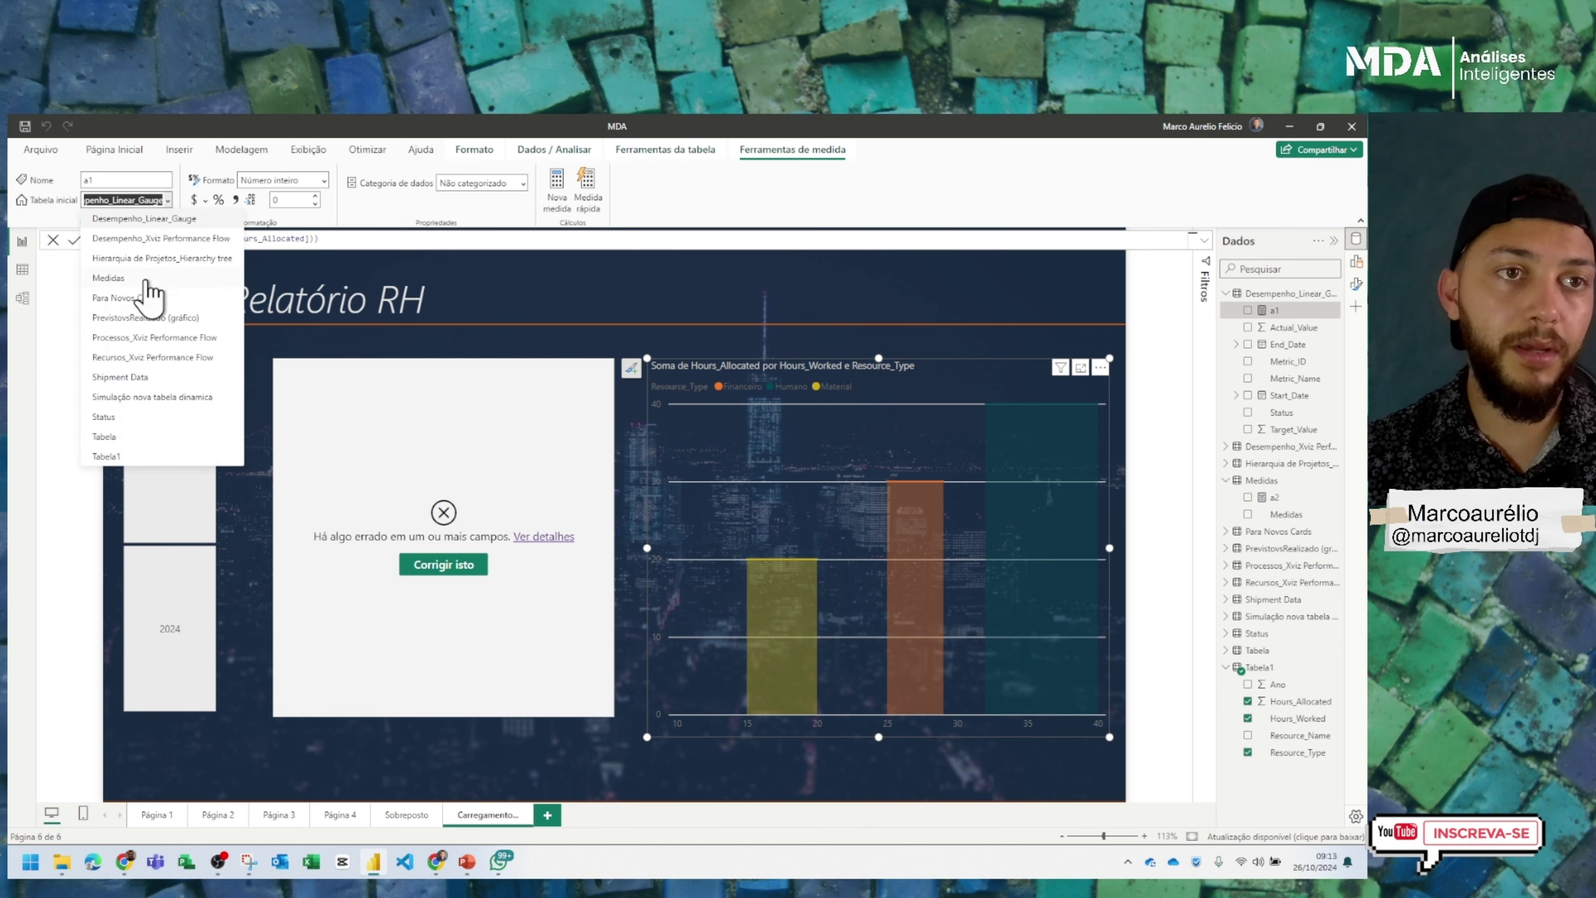
key(Escape)
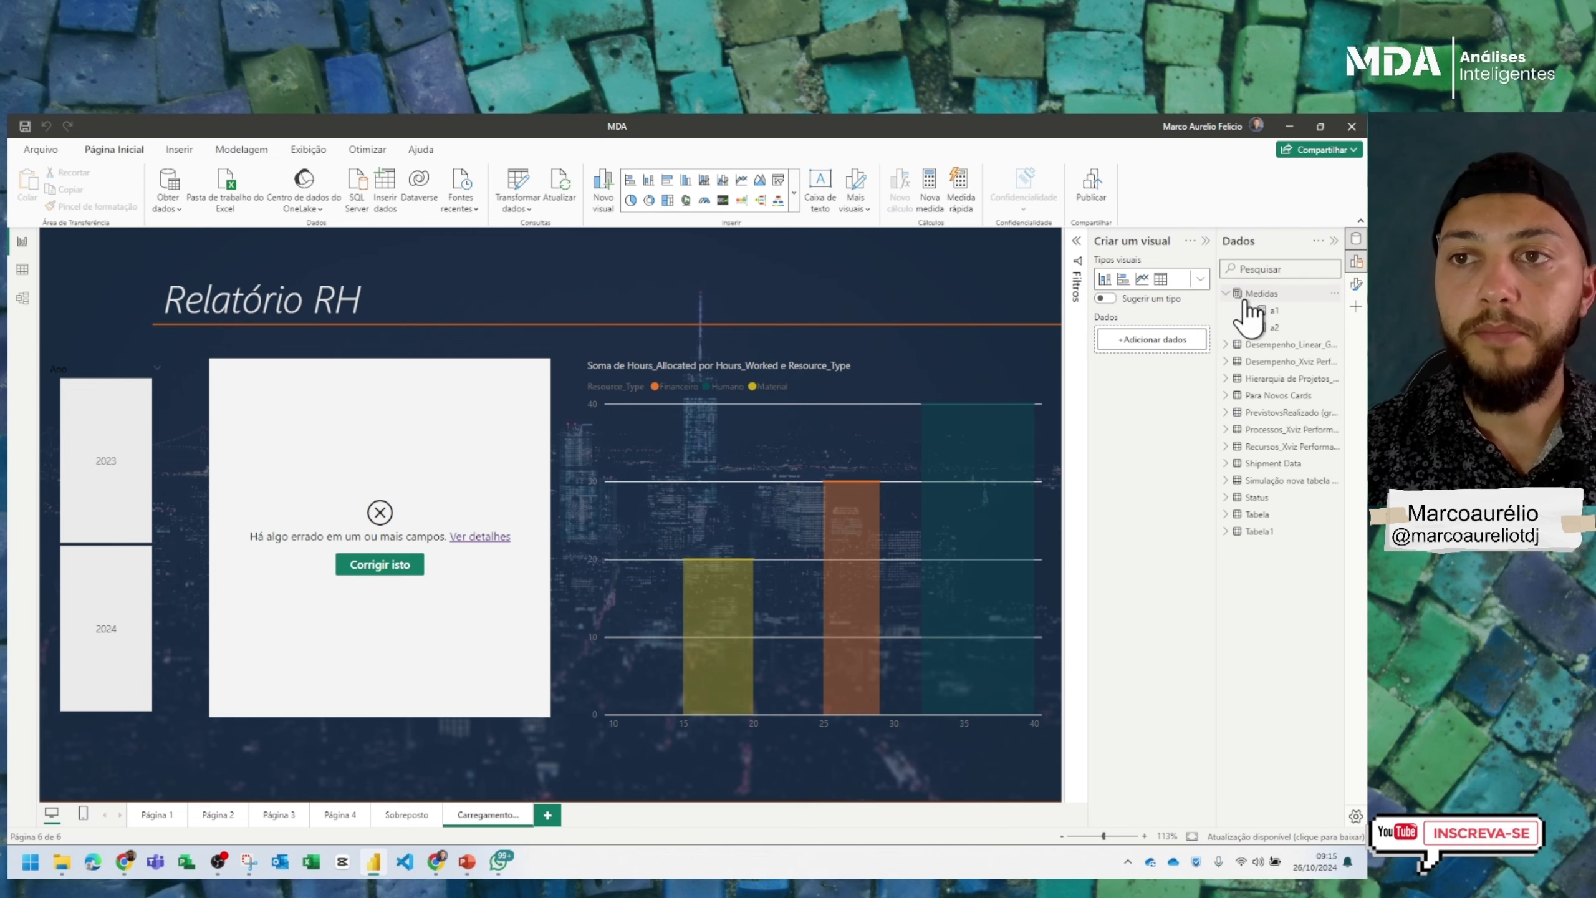
drag(1216, 318, 1133, 317)
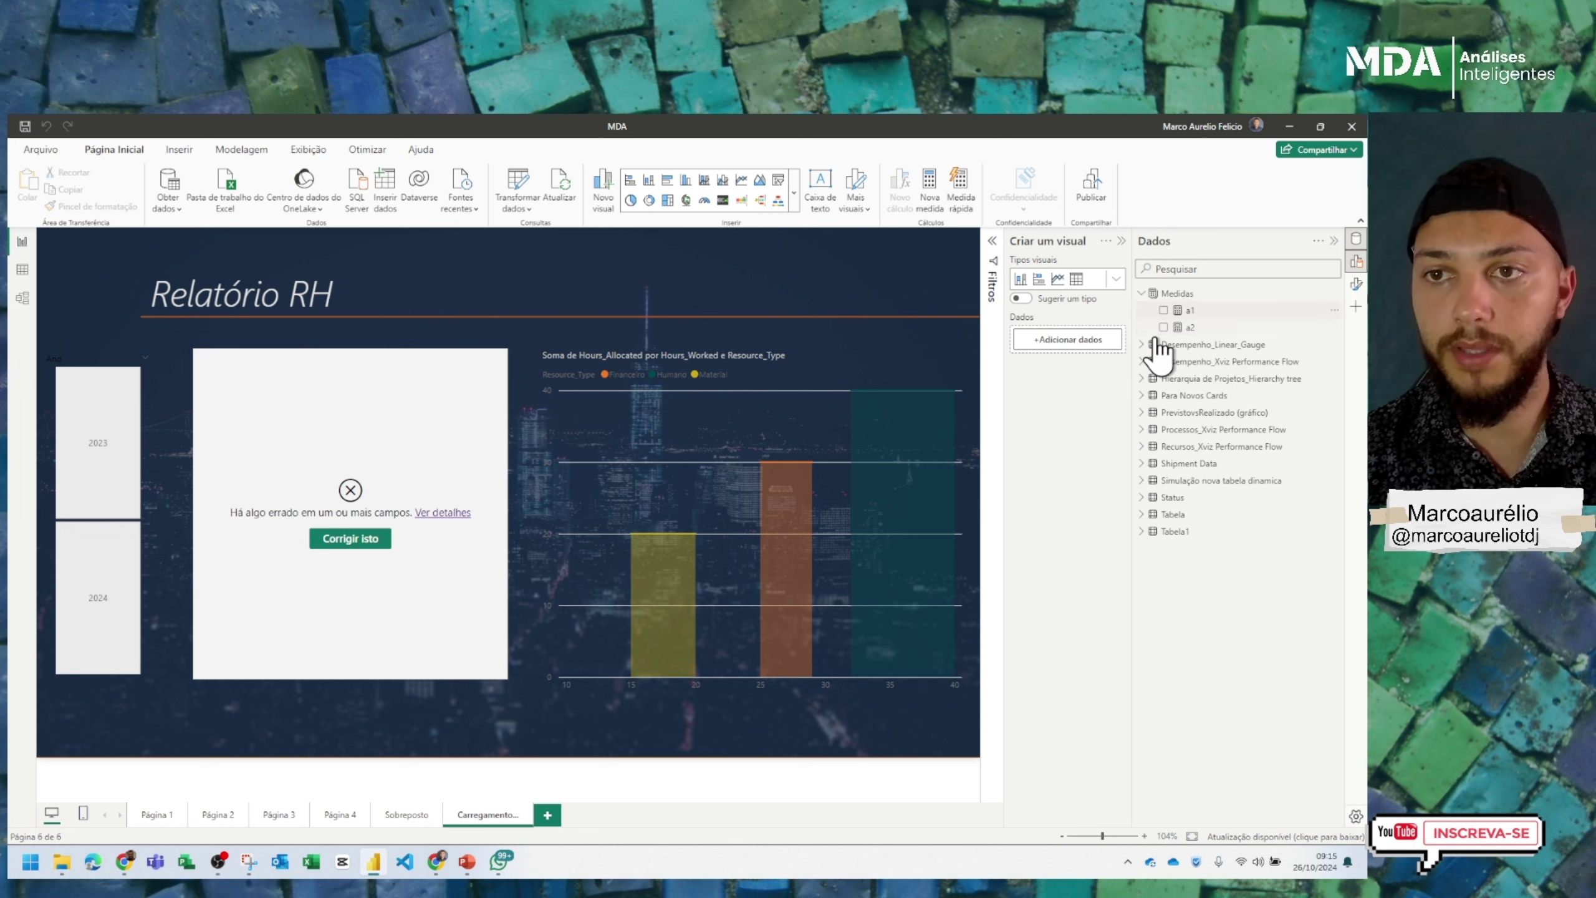
click(1141, 345)
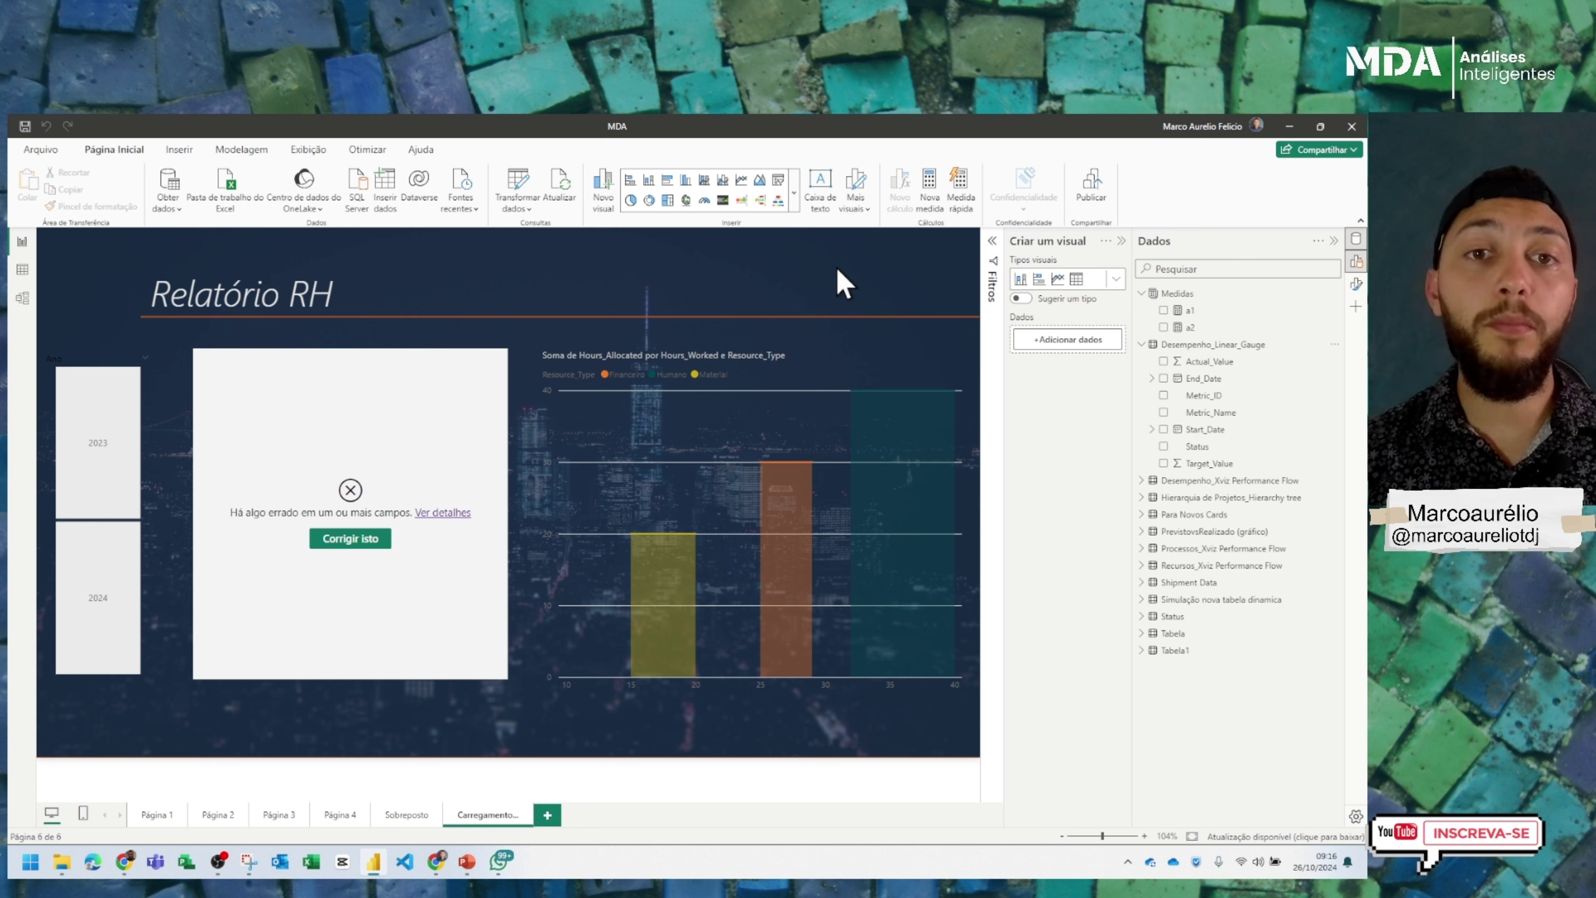
In the broken visual, replace the invalid field with measures a2 and a1 and remove Resource_Name
click(465, 440)
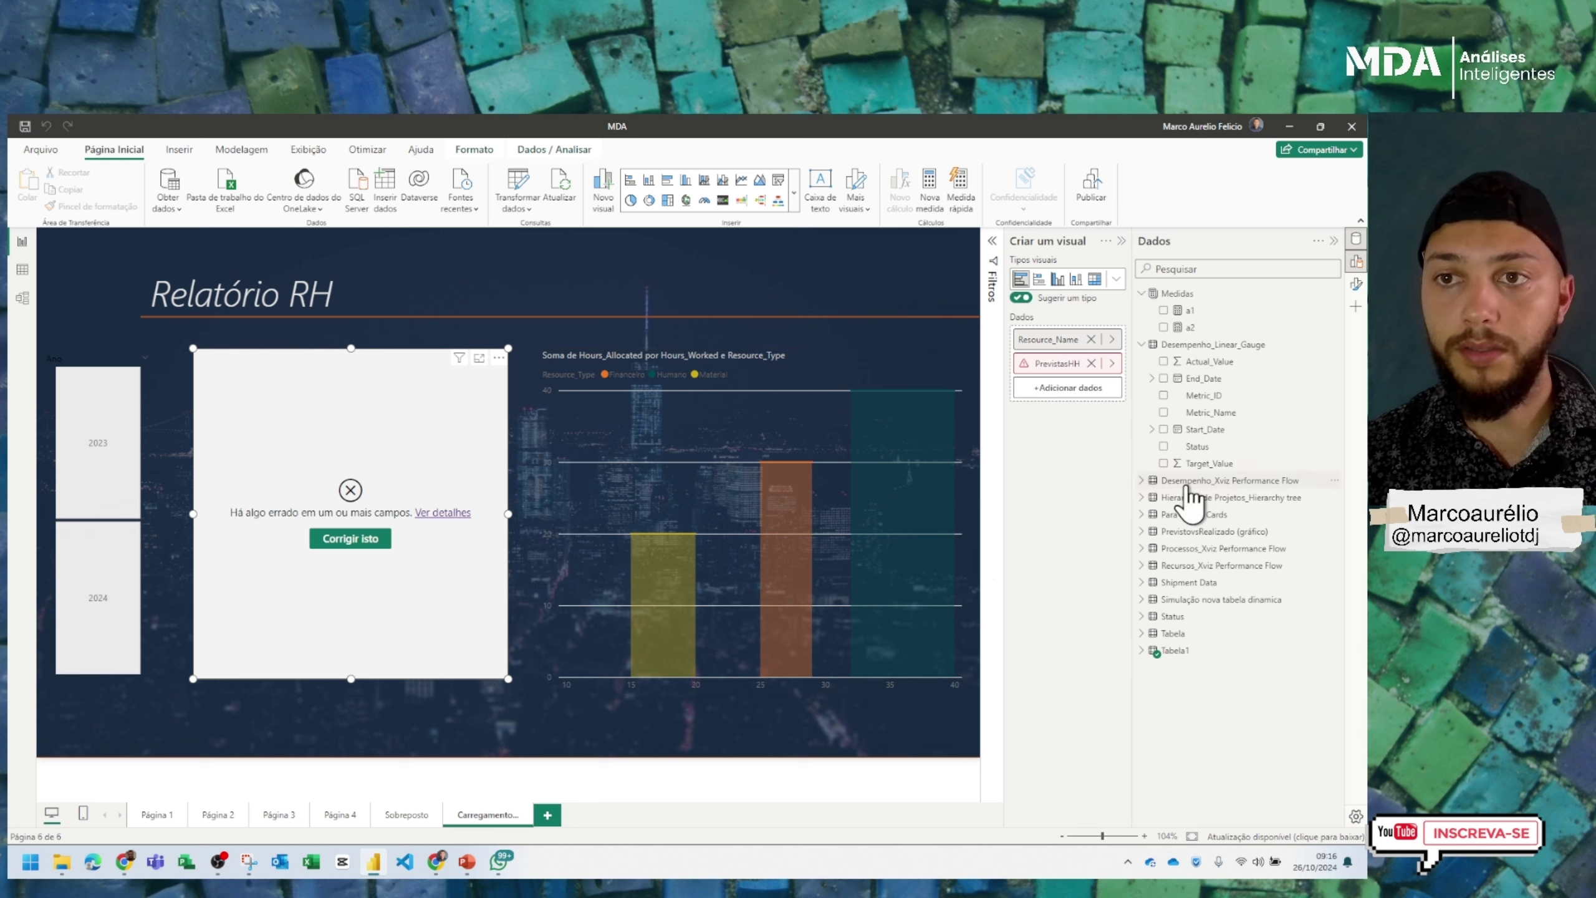
click(1091, 363)
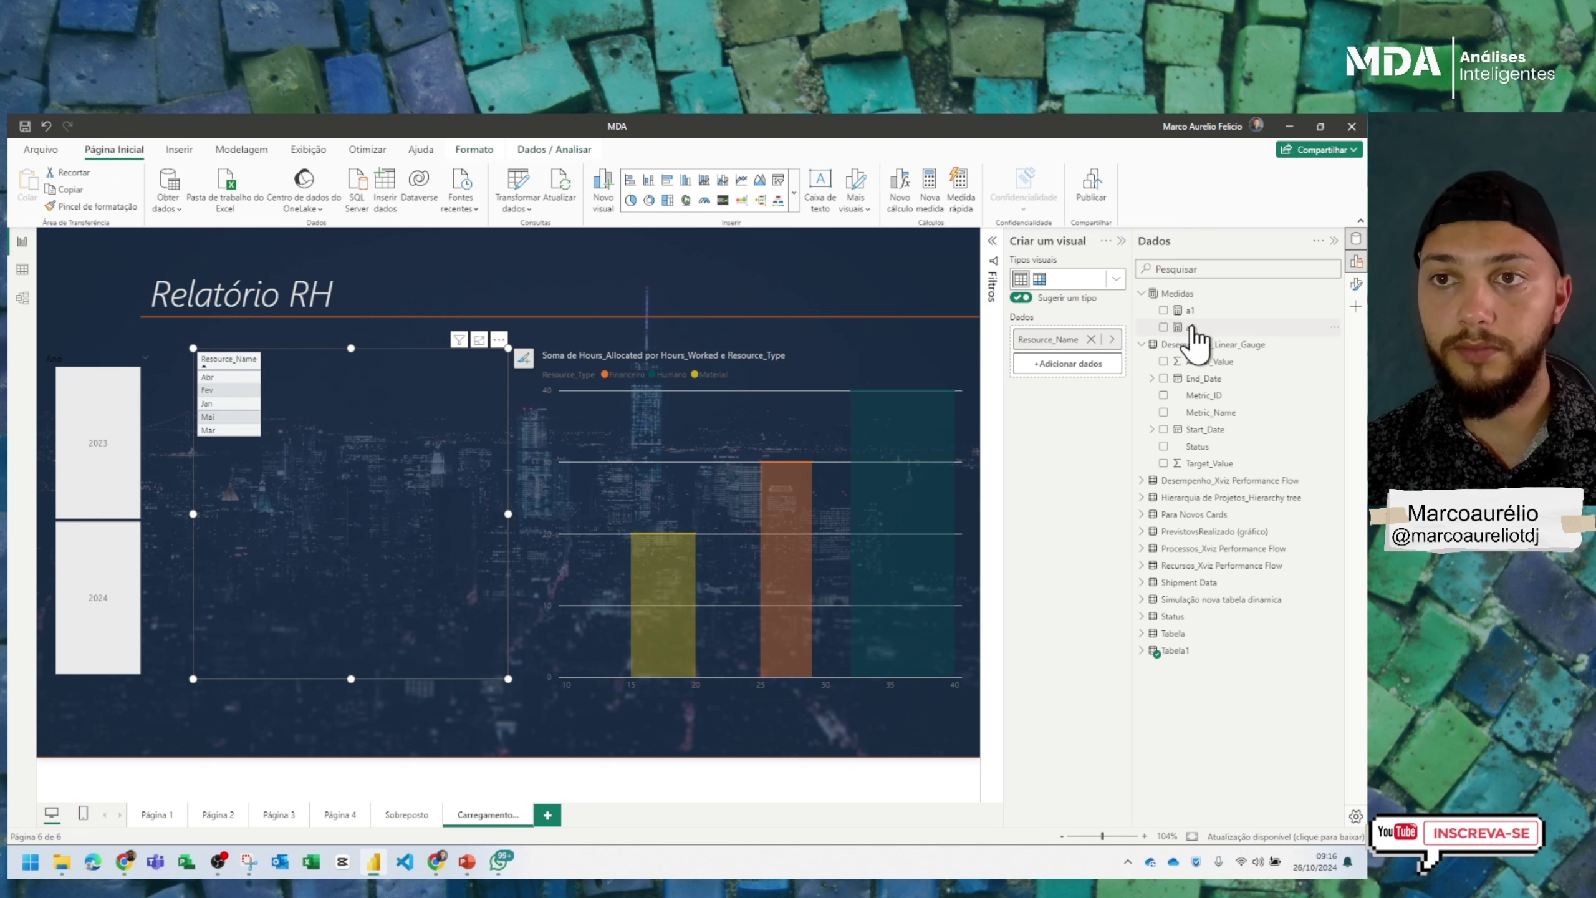
drag(1189, 326, 1070, 370)
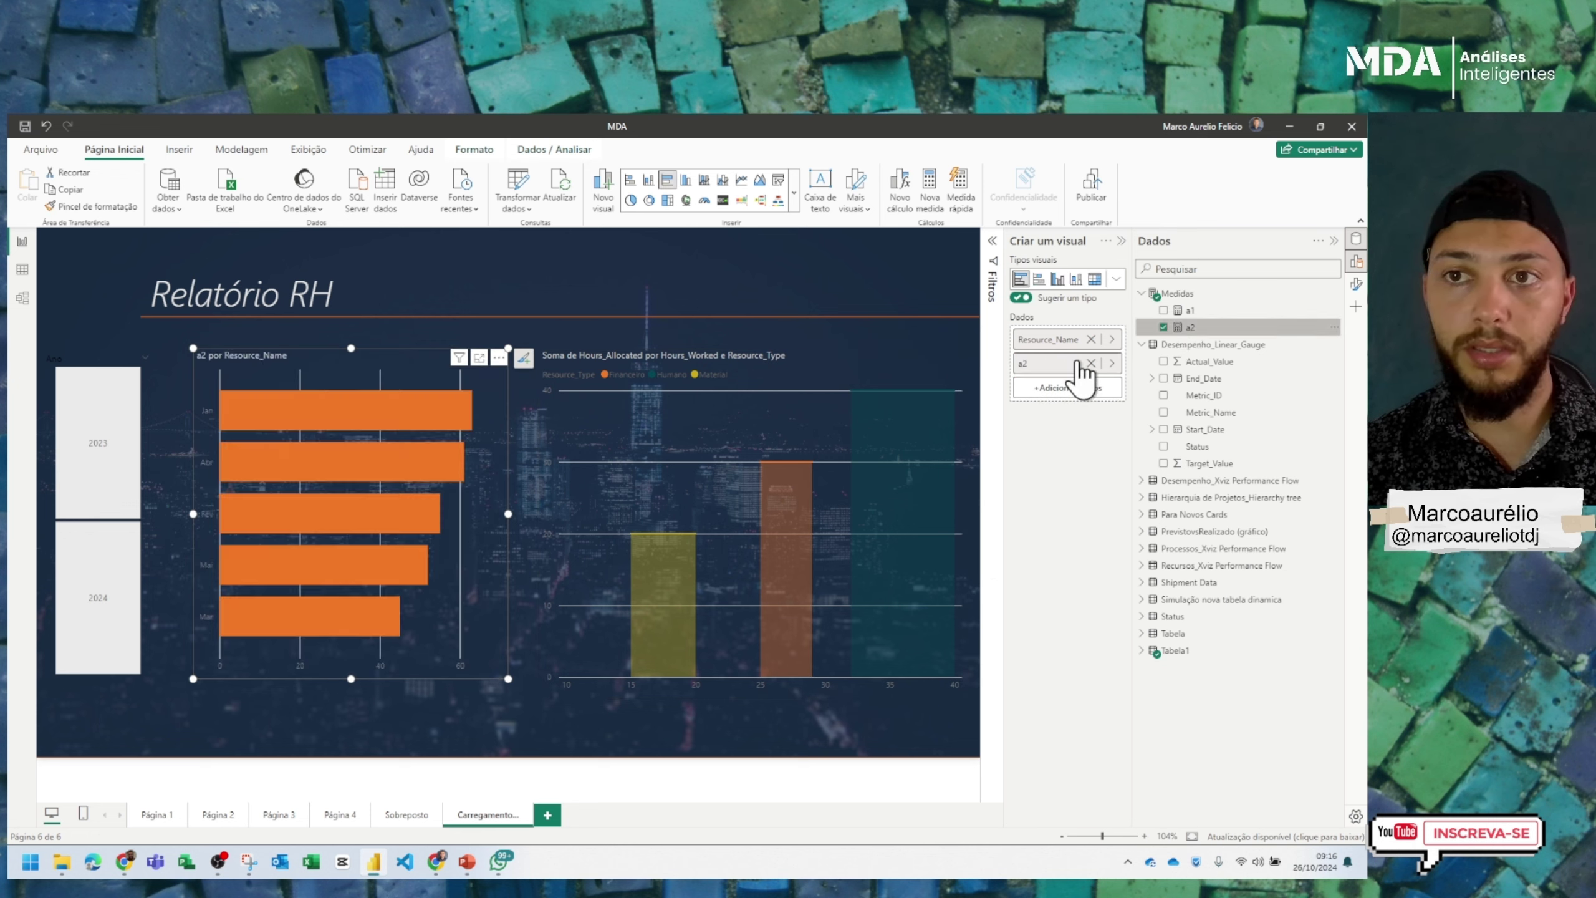
drag(1197, 317, 1071, 393)
click(1092, 340)
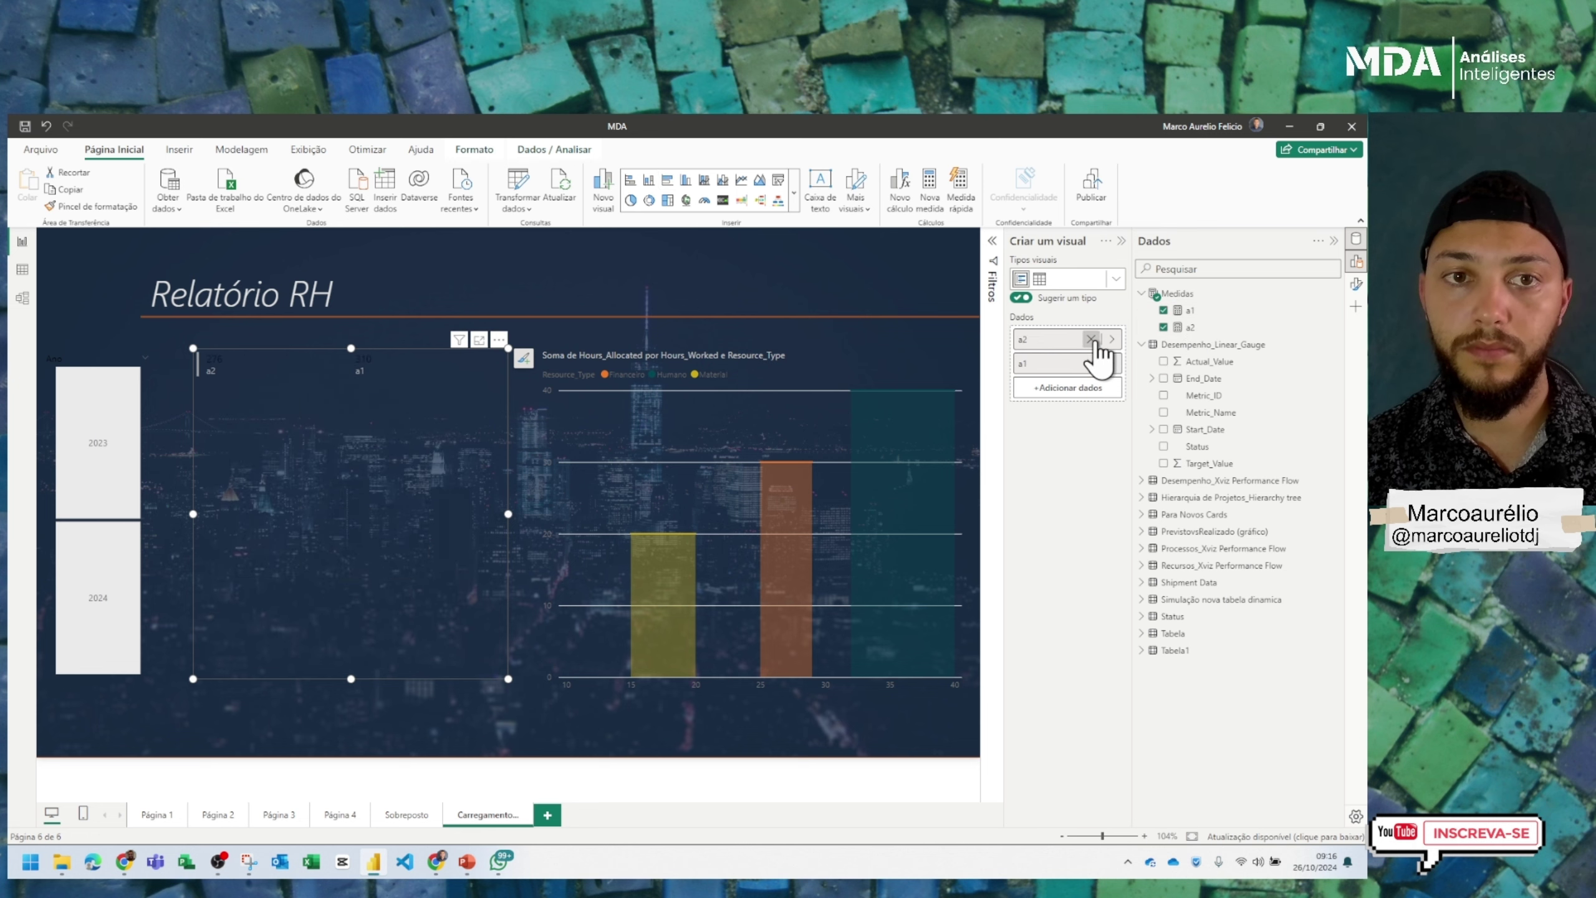
Convert the a2 and a1 visual to a clustered bar chart and put Tabela1's Resource_Name on its Y axis
click(666, 179)
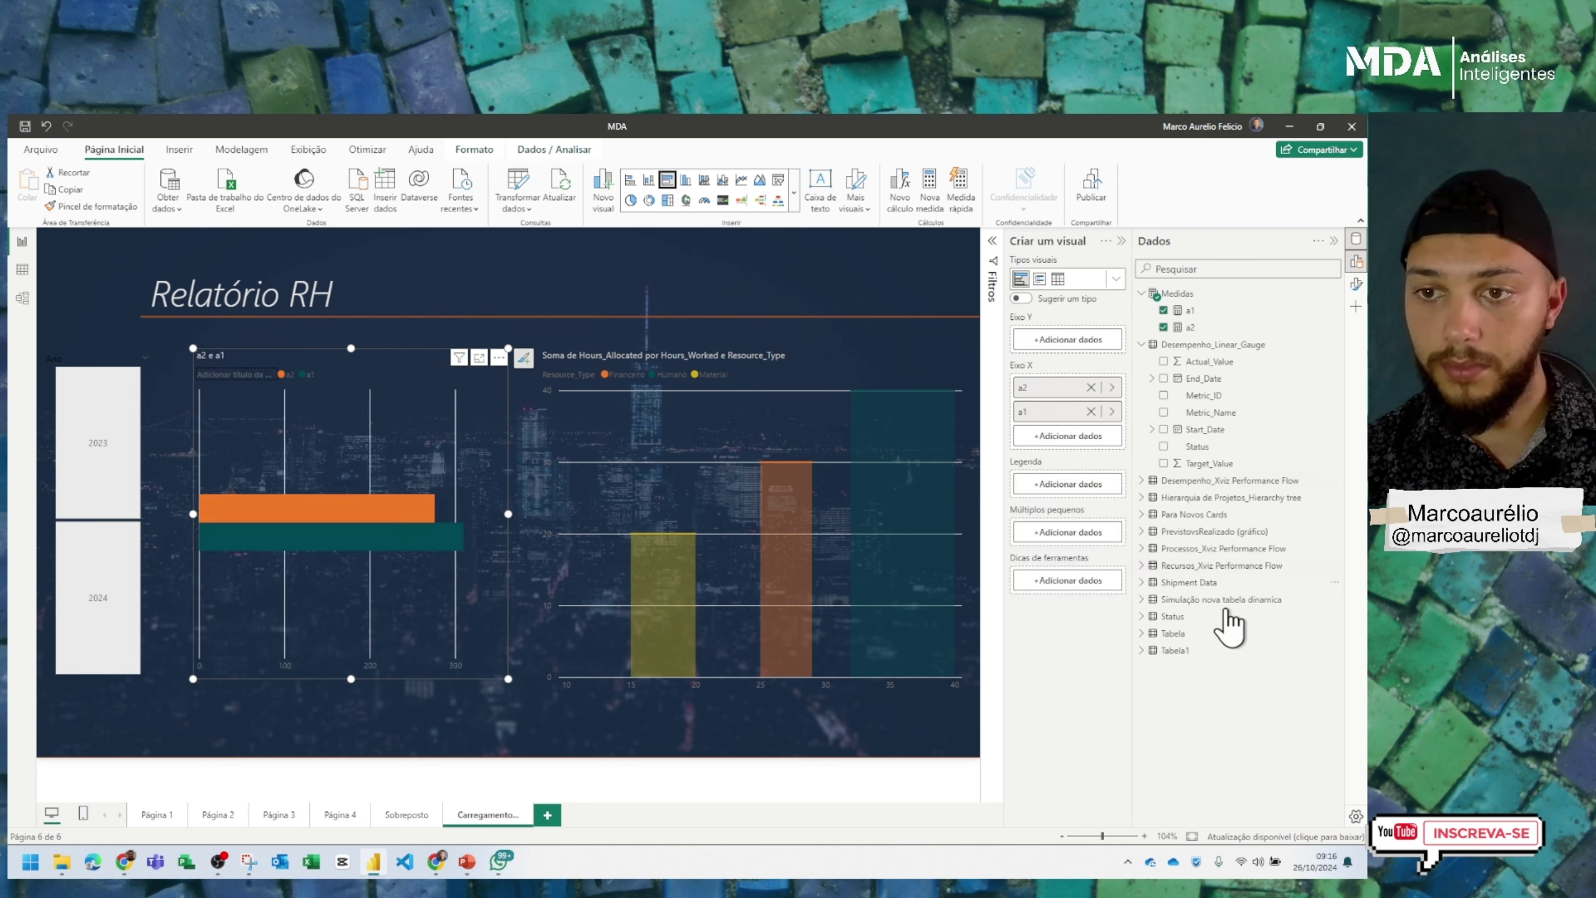
click(1141, 650)
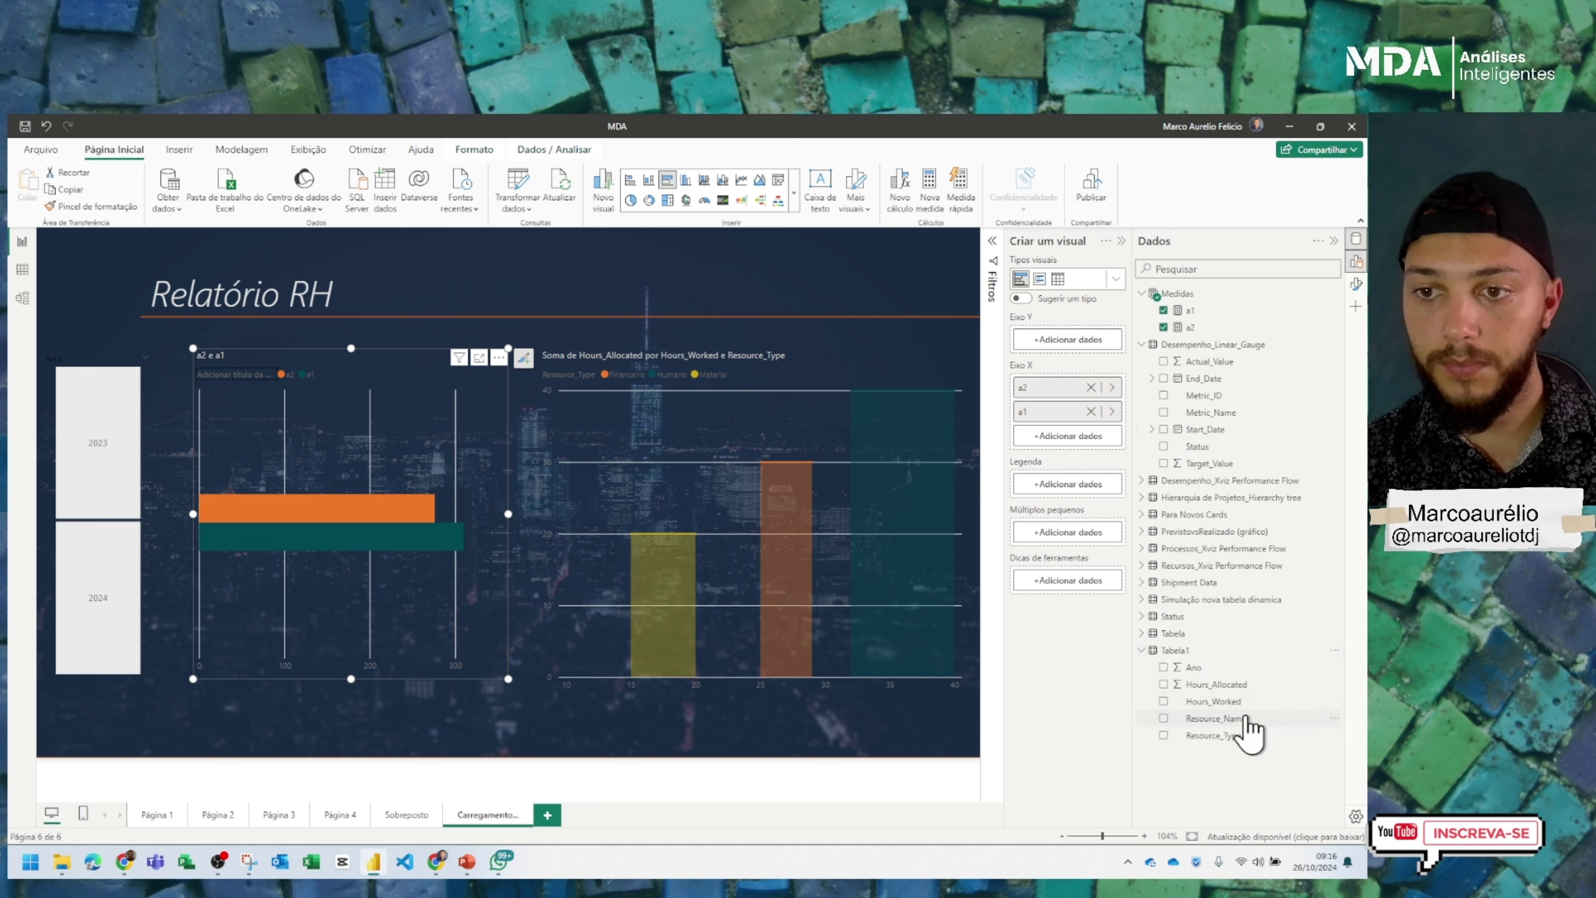
drag(1241, 718, 1083, 341)
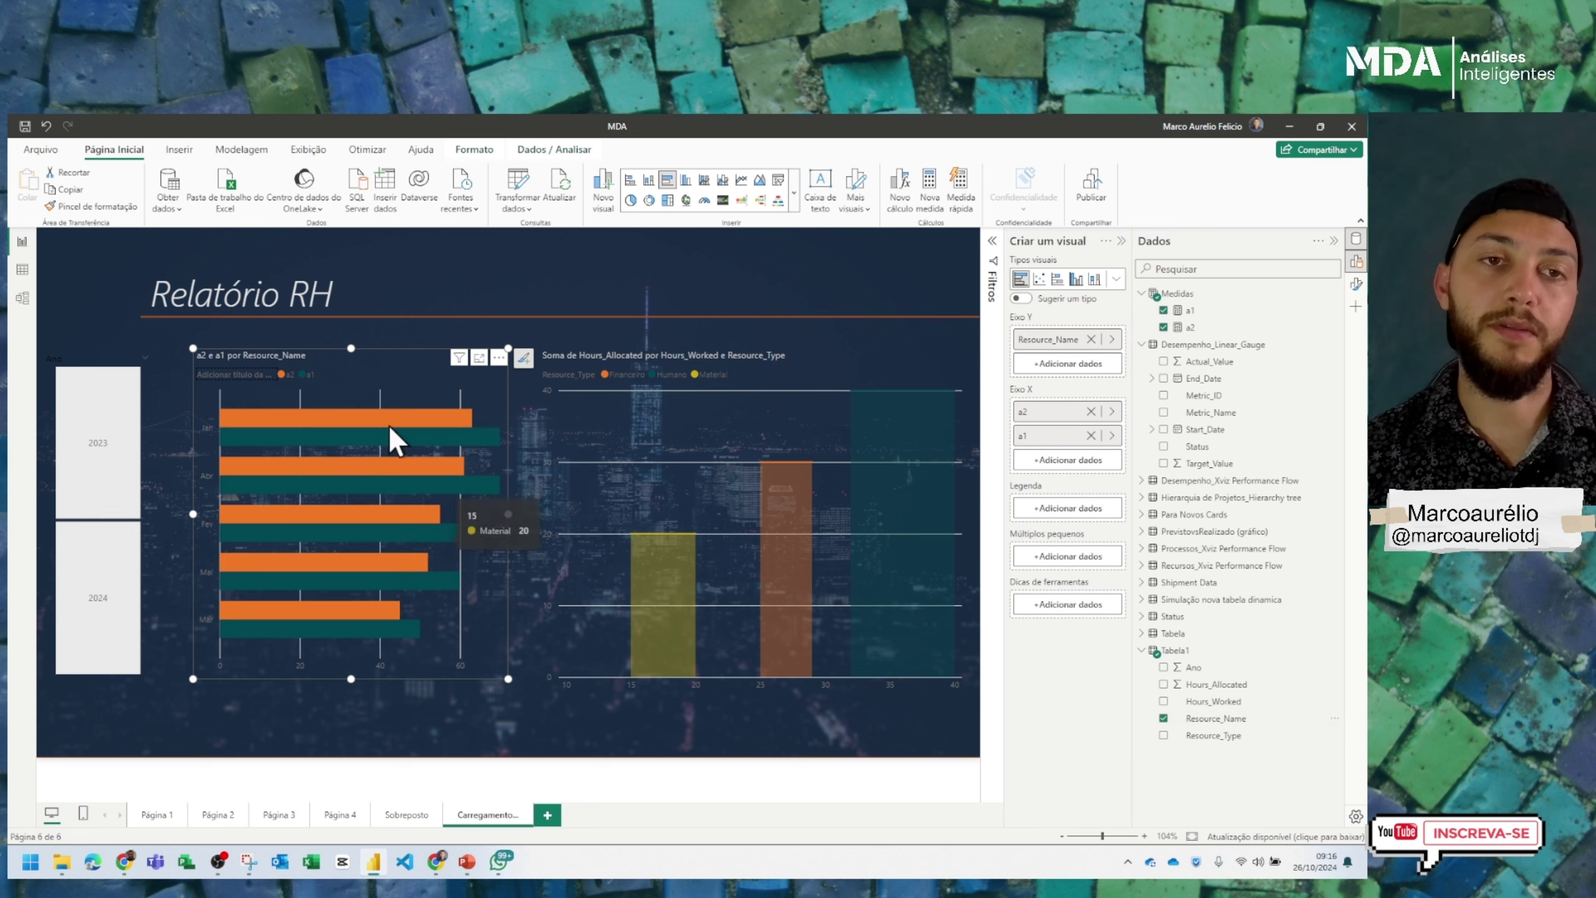
click(620, 272)
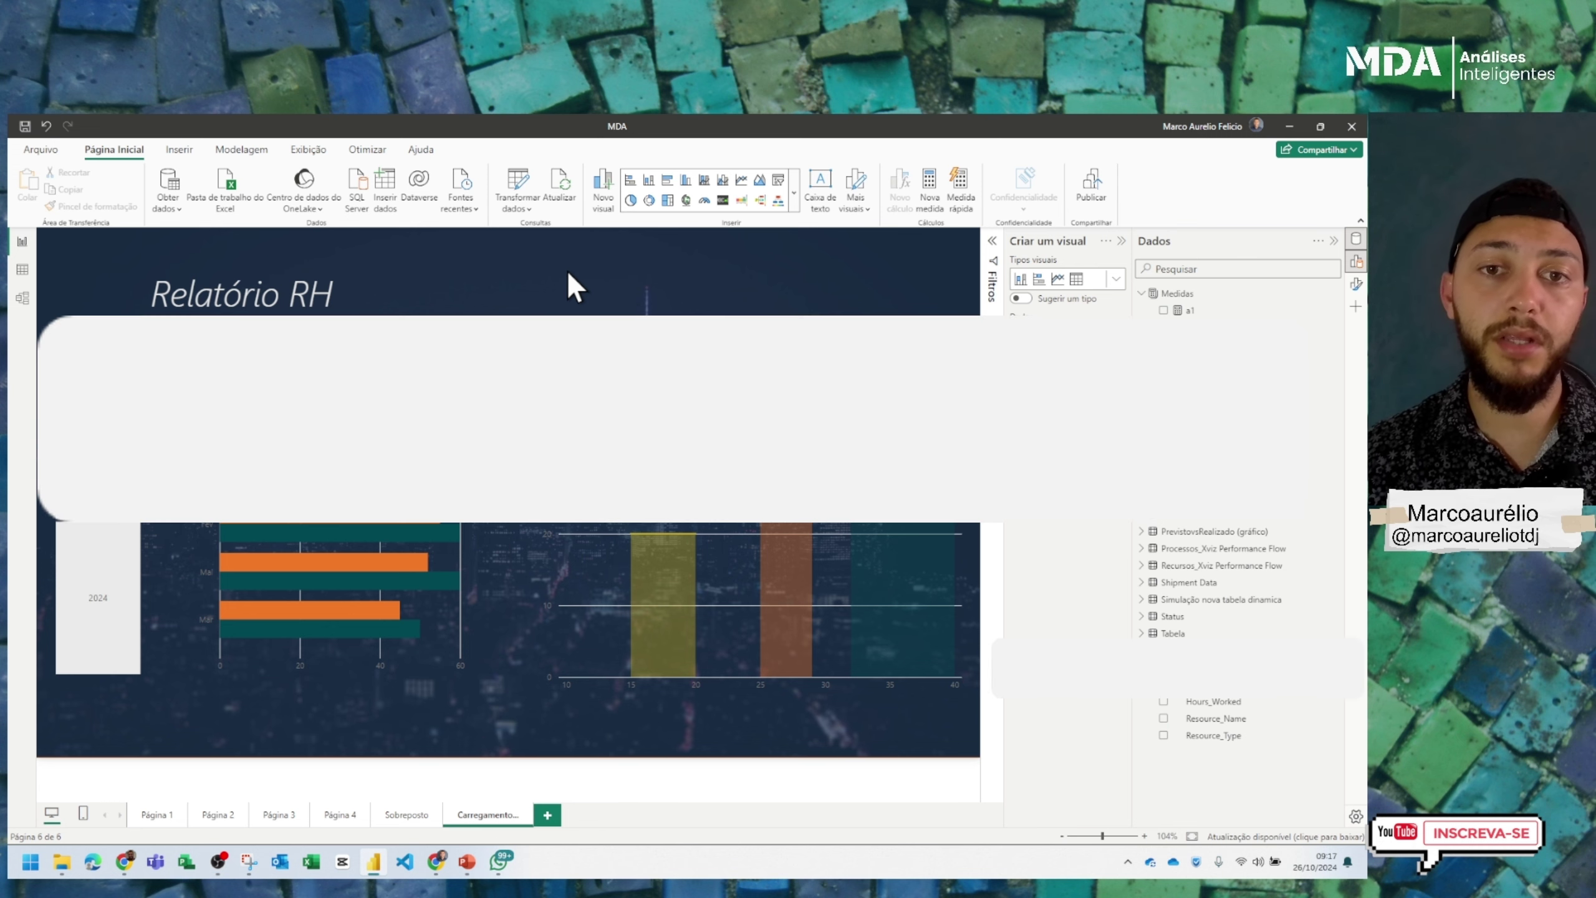
Start a new Web data source in Power BI and copy the file path of Gráfico Youtube.xlsx from its SharePoint details
key(alt+Tab)
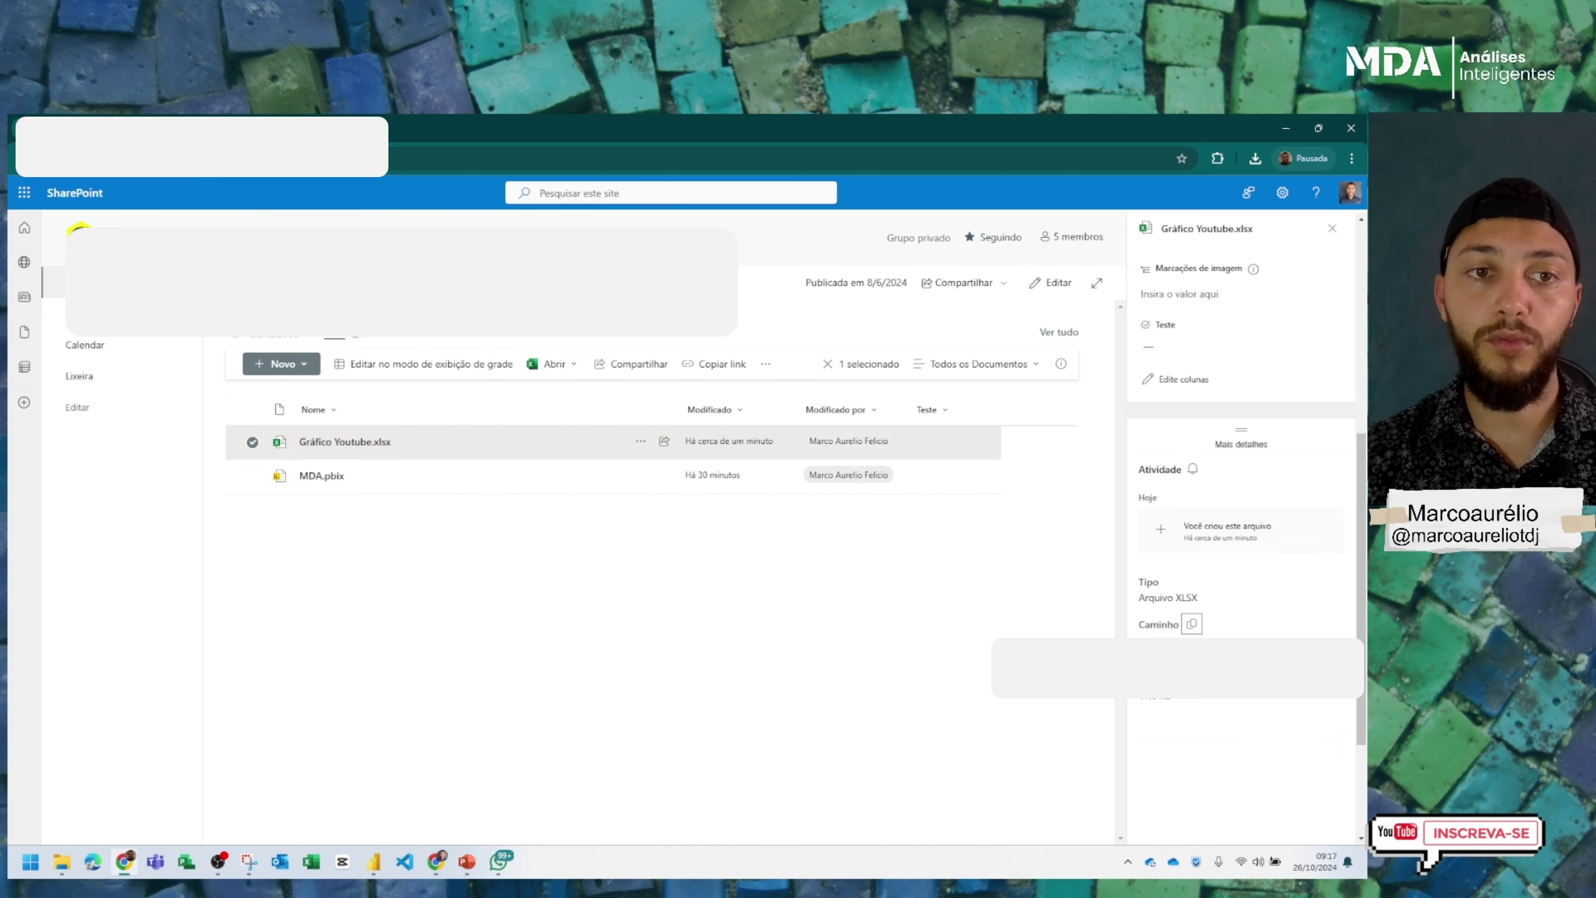
key(alt+Tab)
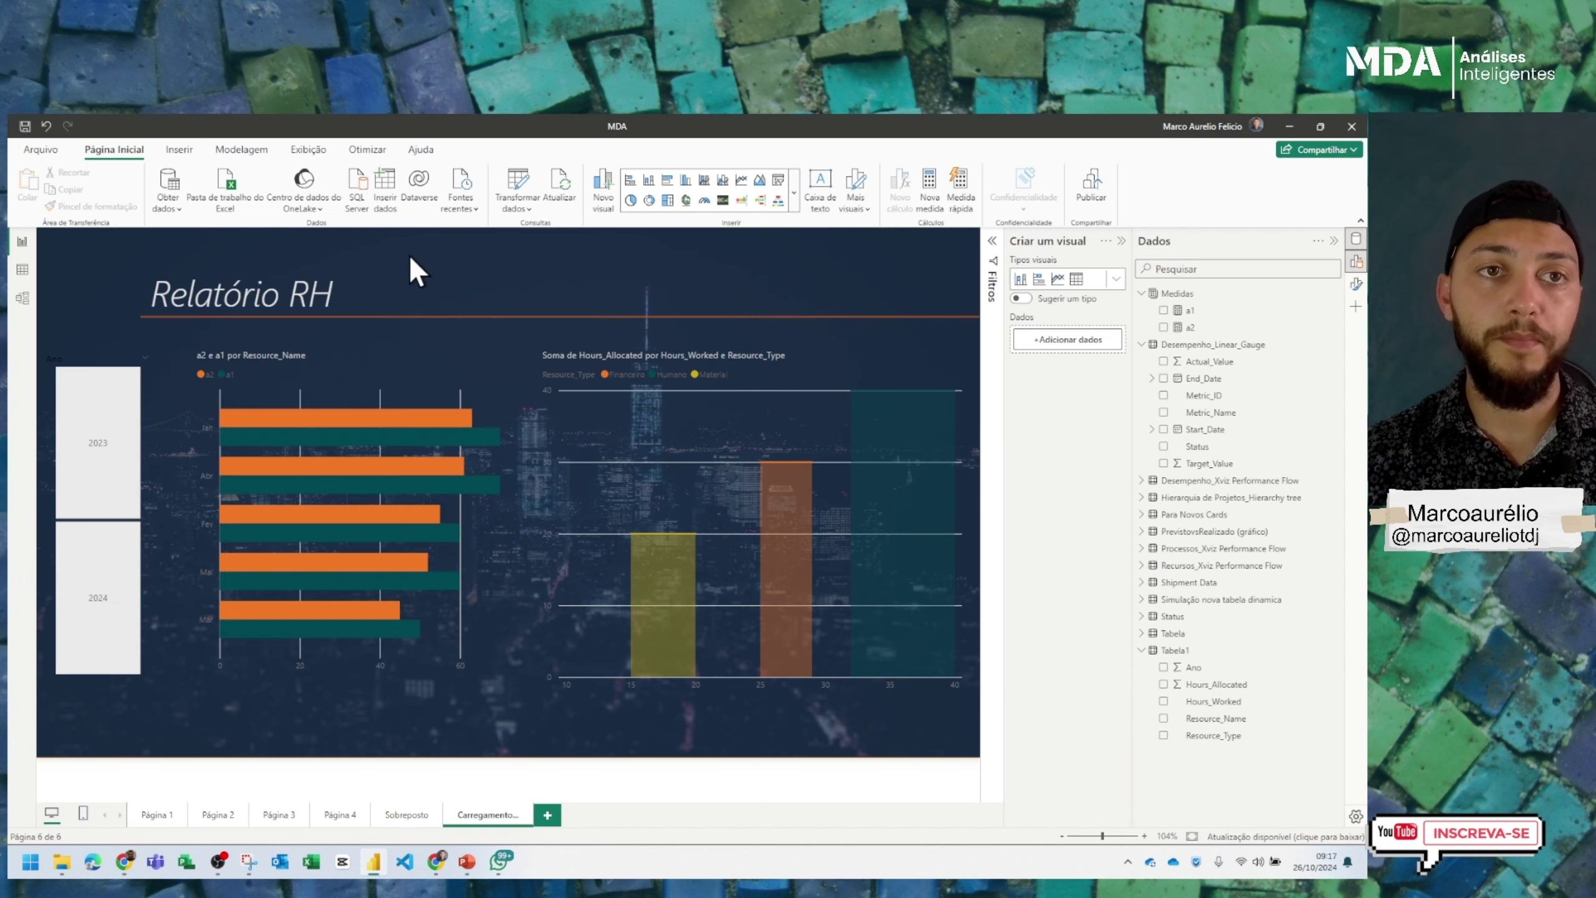
click(180, 209)
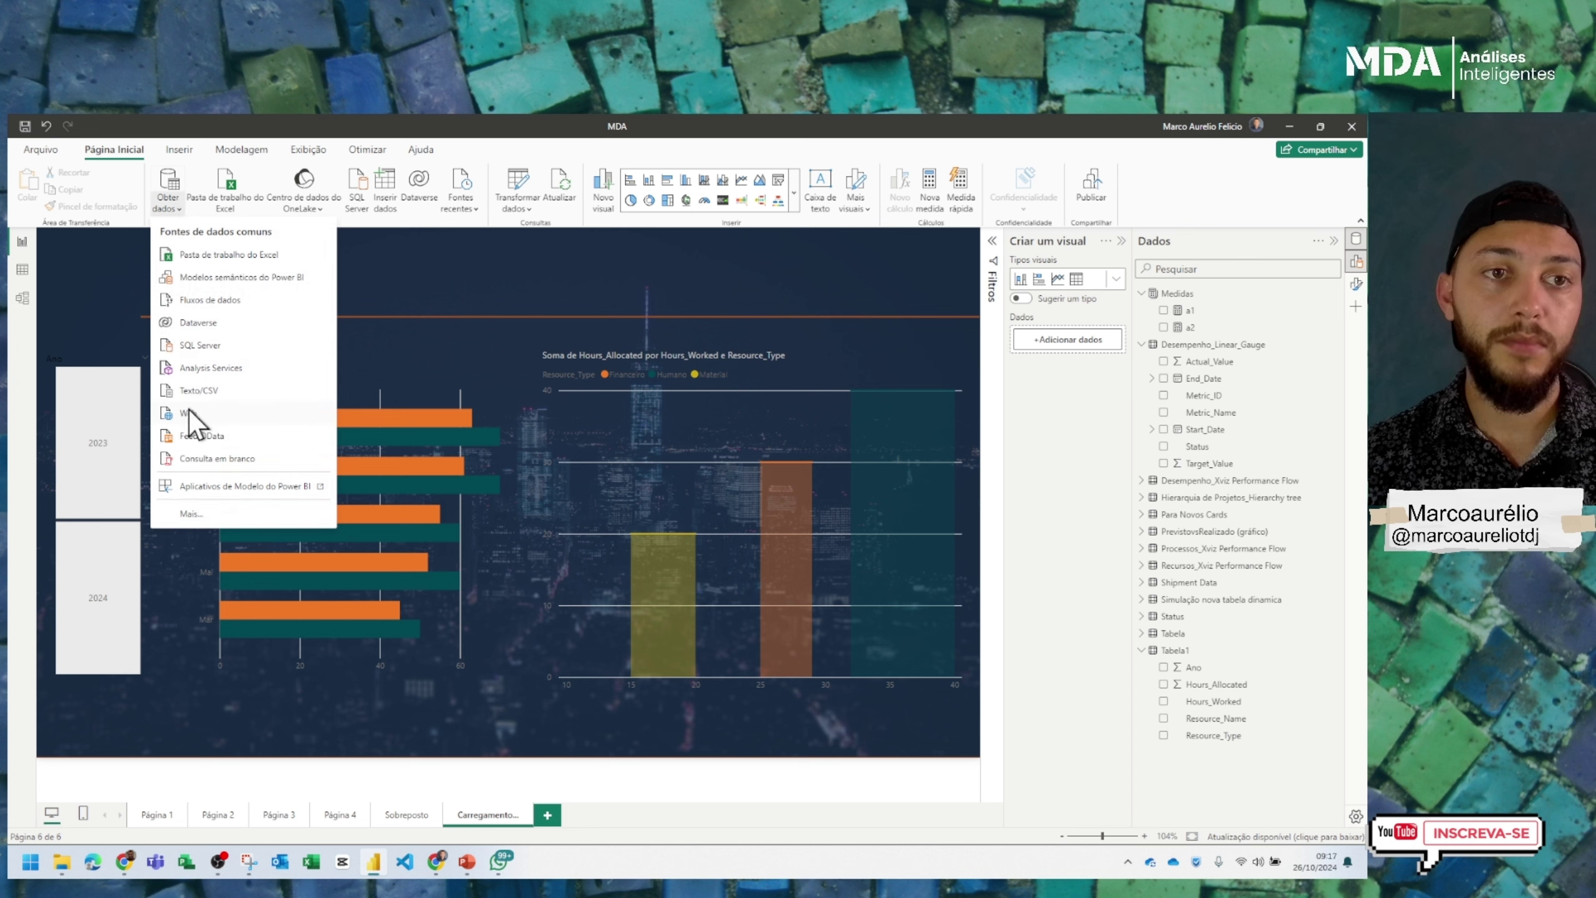
click(229, 413)
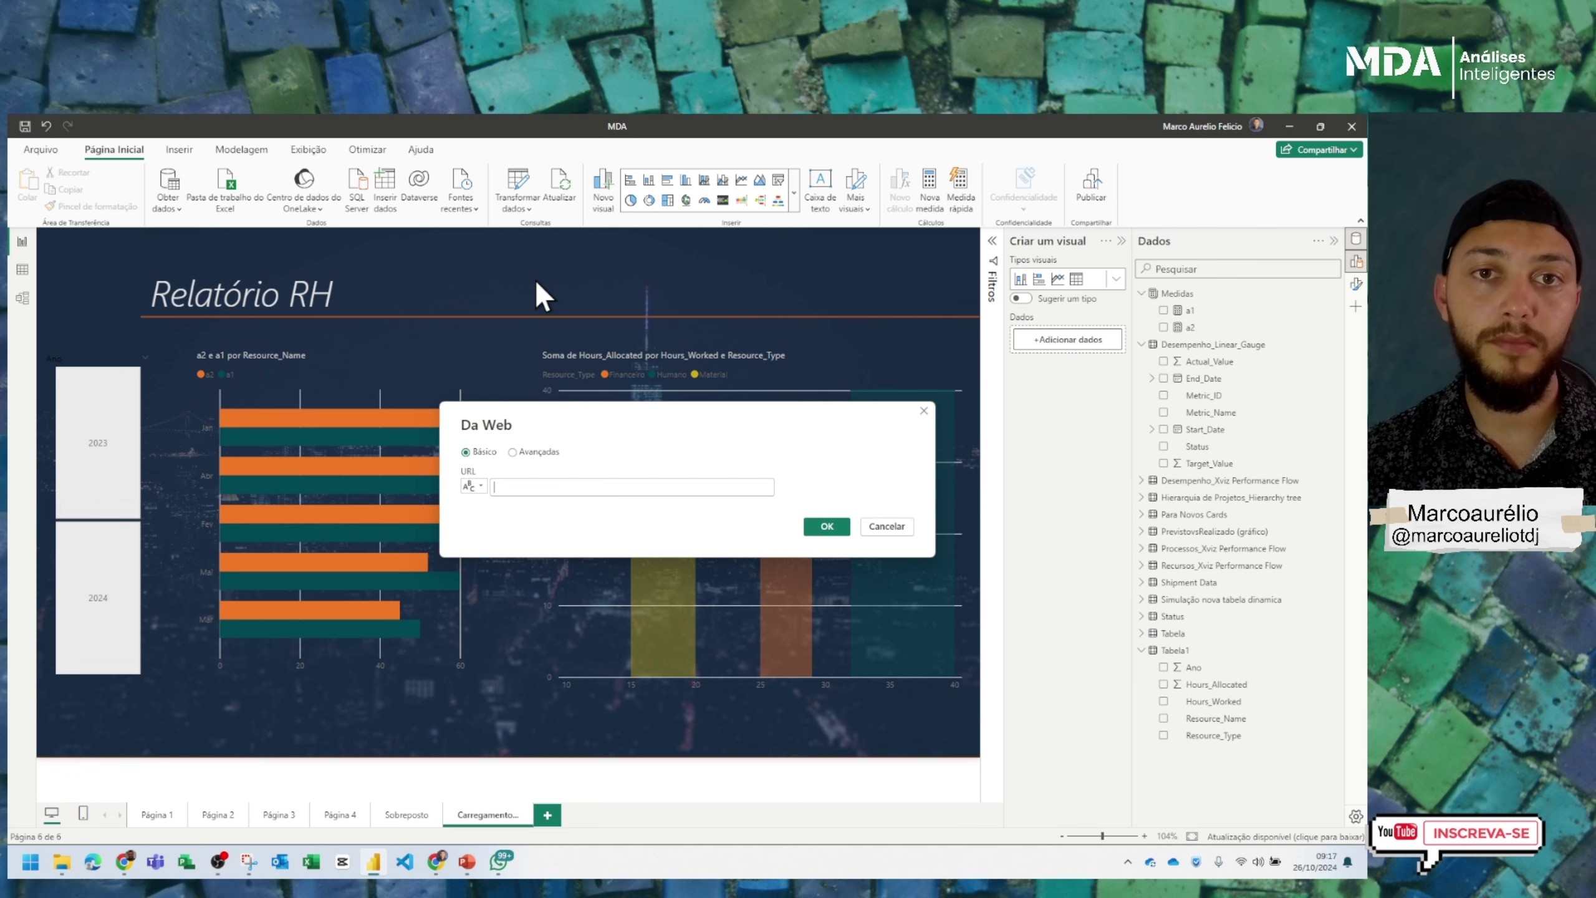
key(alt+Tab)
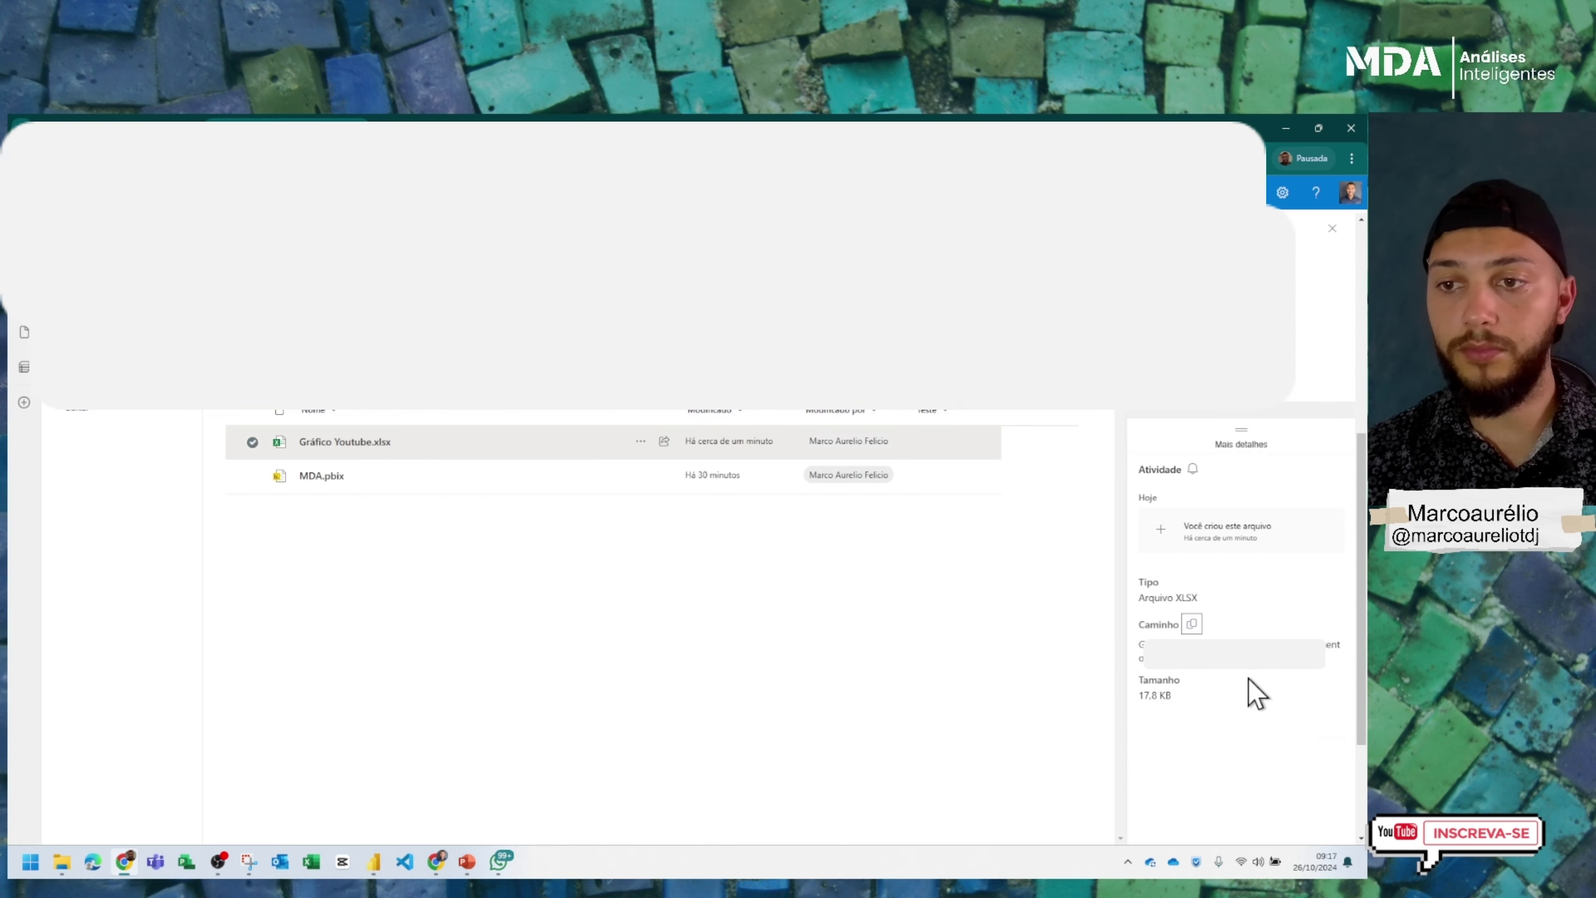
click(1192, 624)
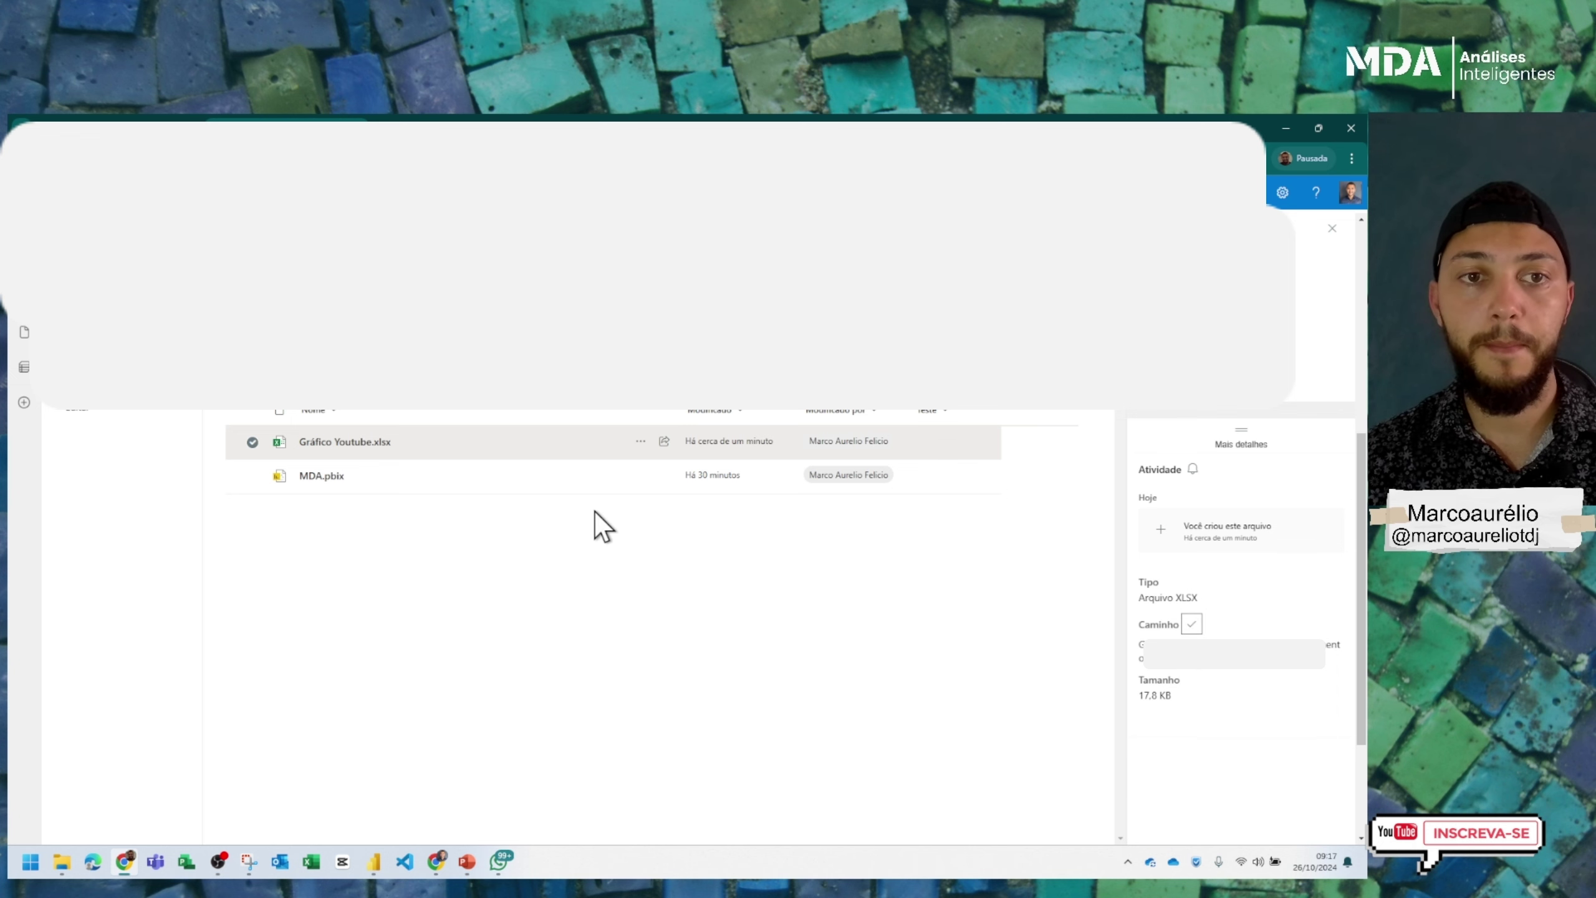
key(alt+Tab)
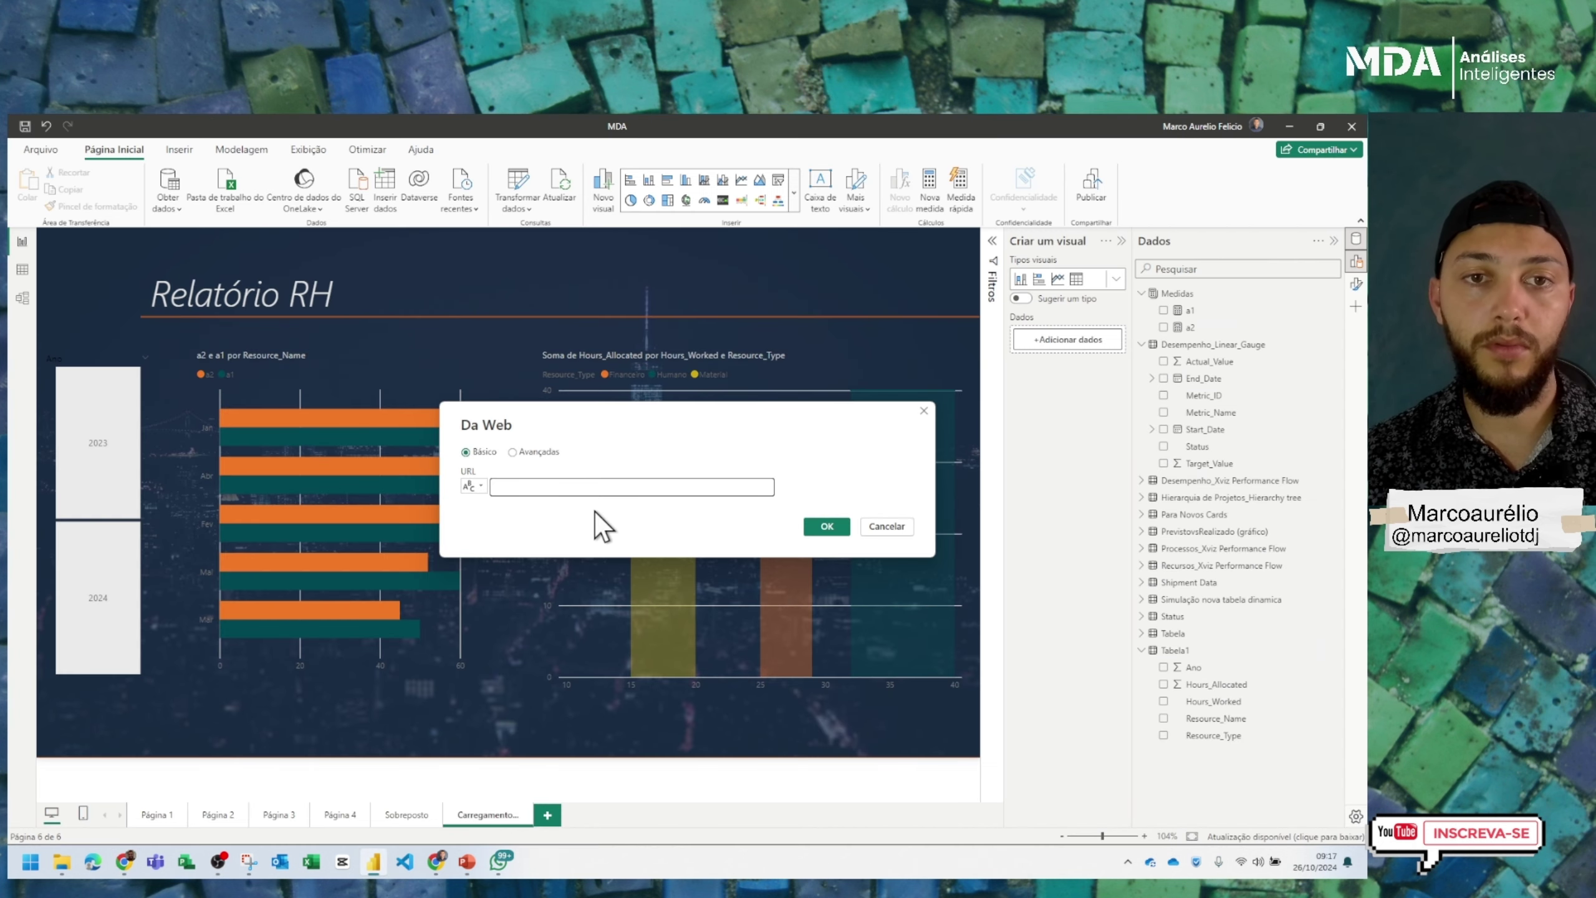
Connect to the copied SharePoint URL of Gráfico Youtube.xlsx and load its Tabela1 table
key(ctrl+v)
click(825, 526)
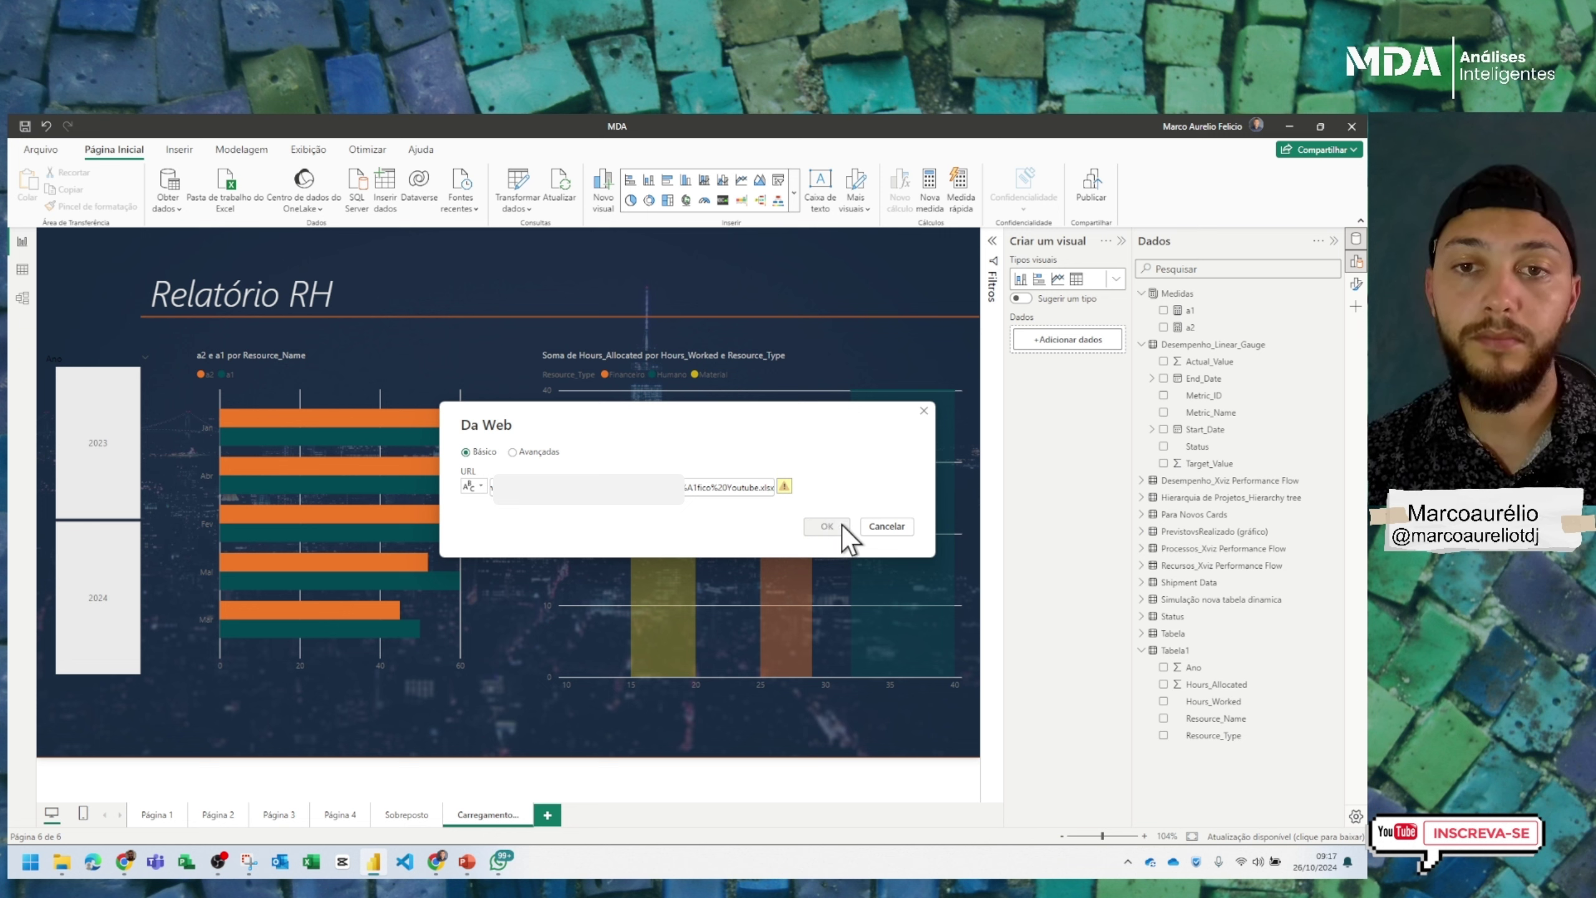
click(726, 481)
click(816, 525)
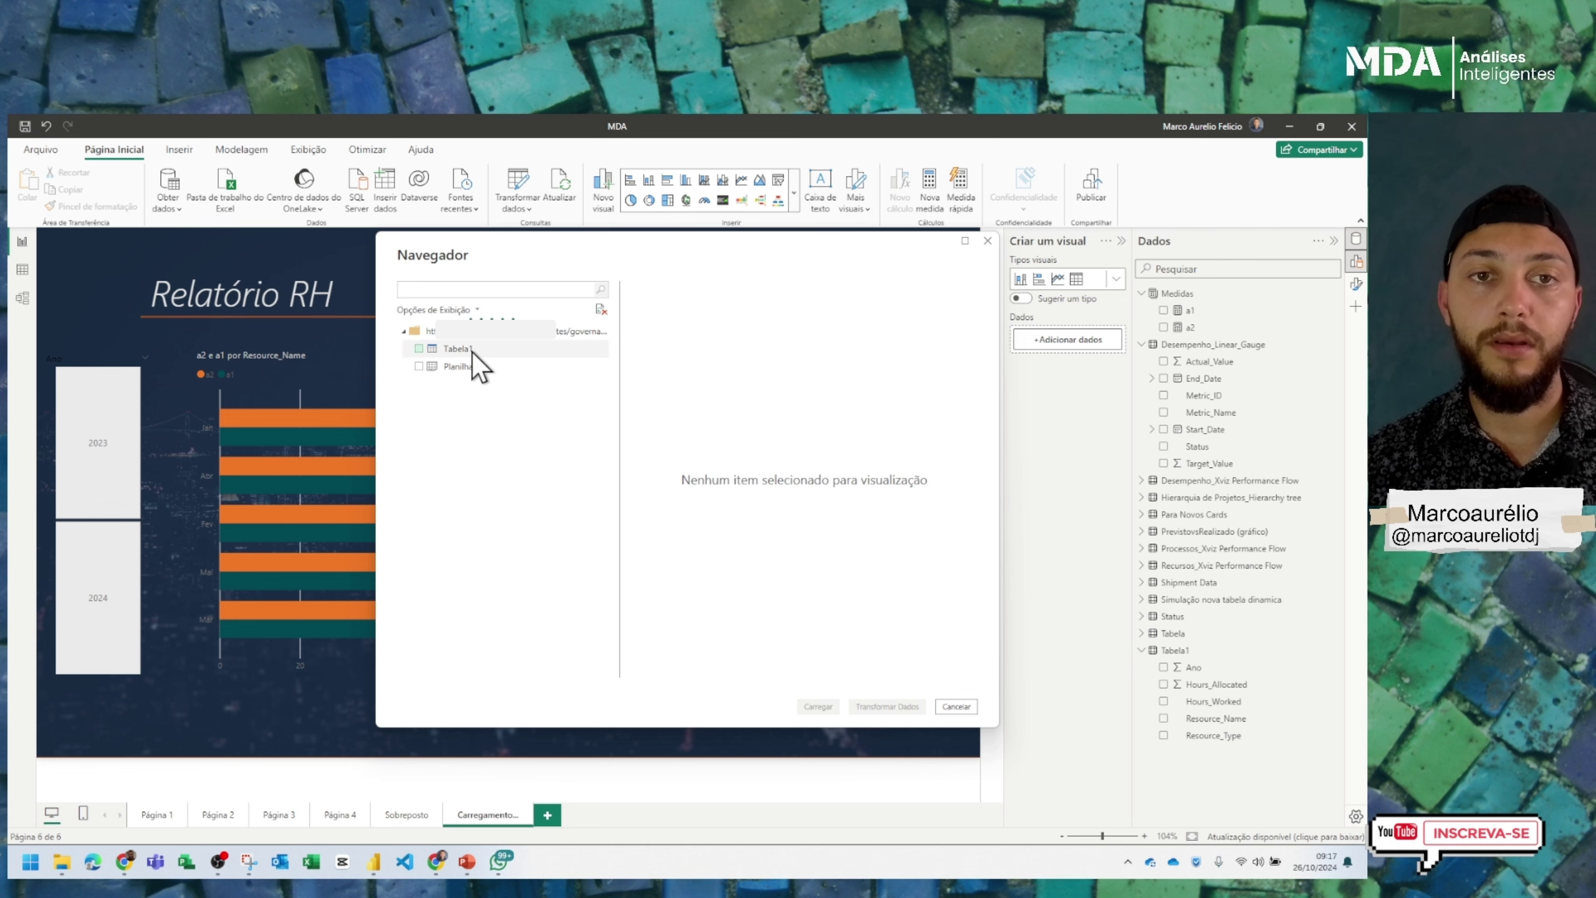
click(472, 352)
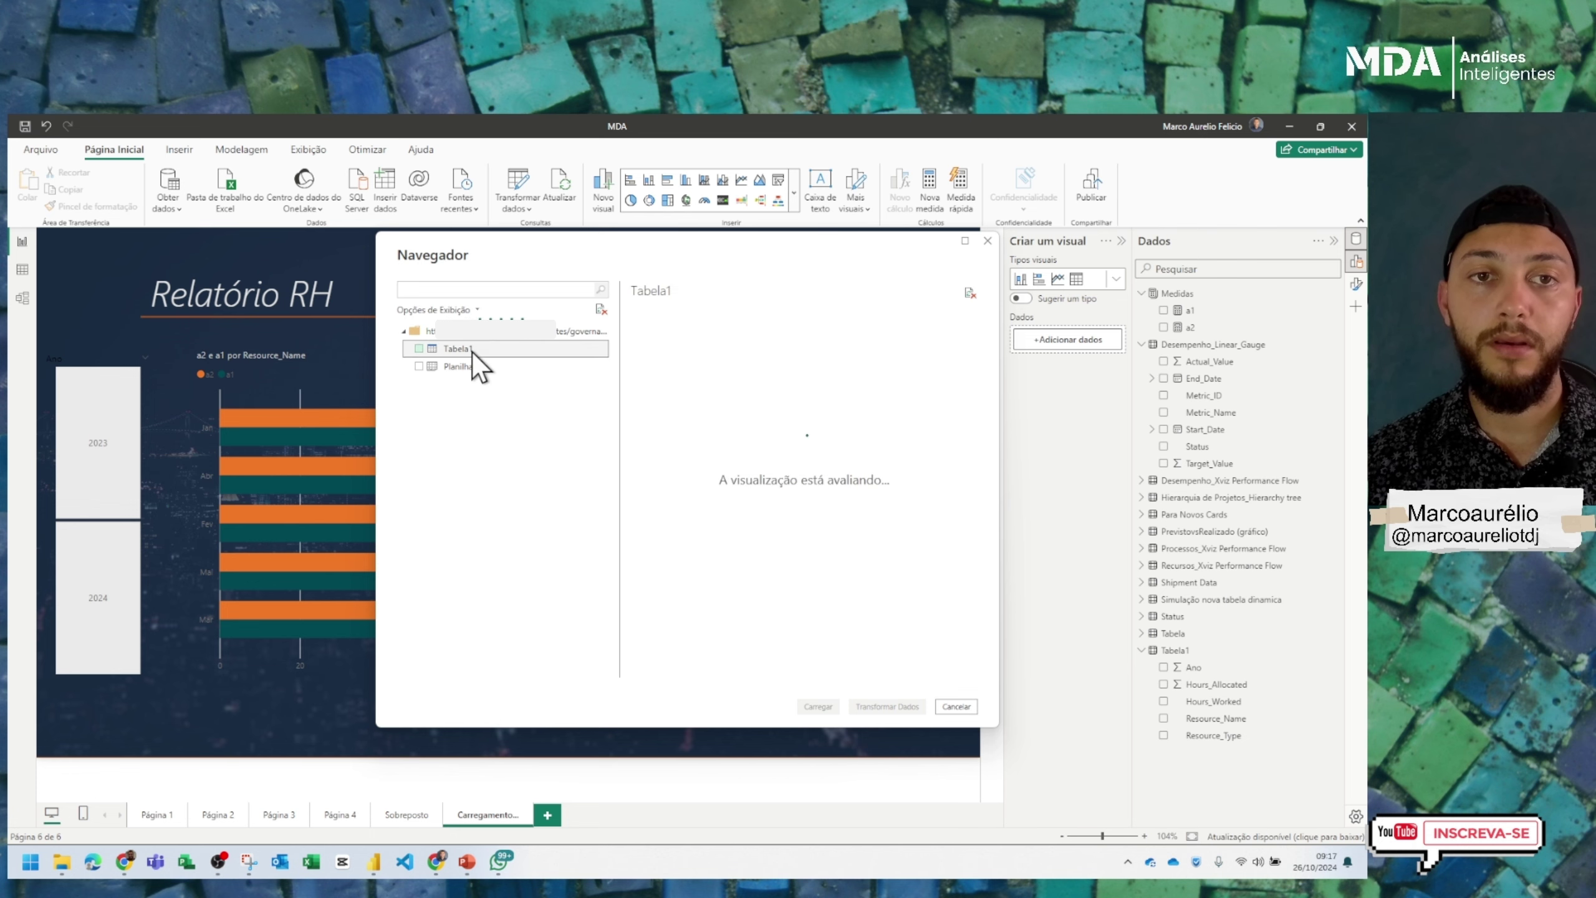
click(419, 348)
click(816, 705)
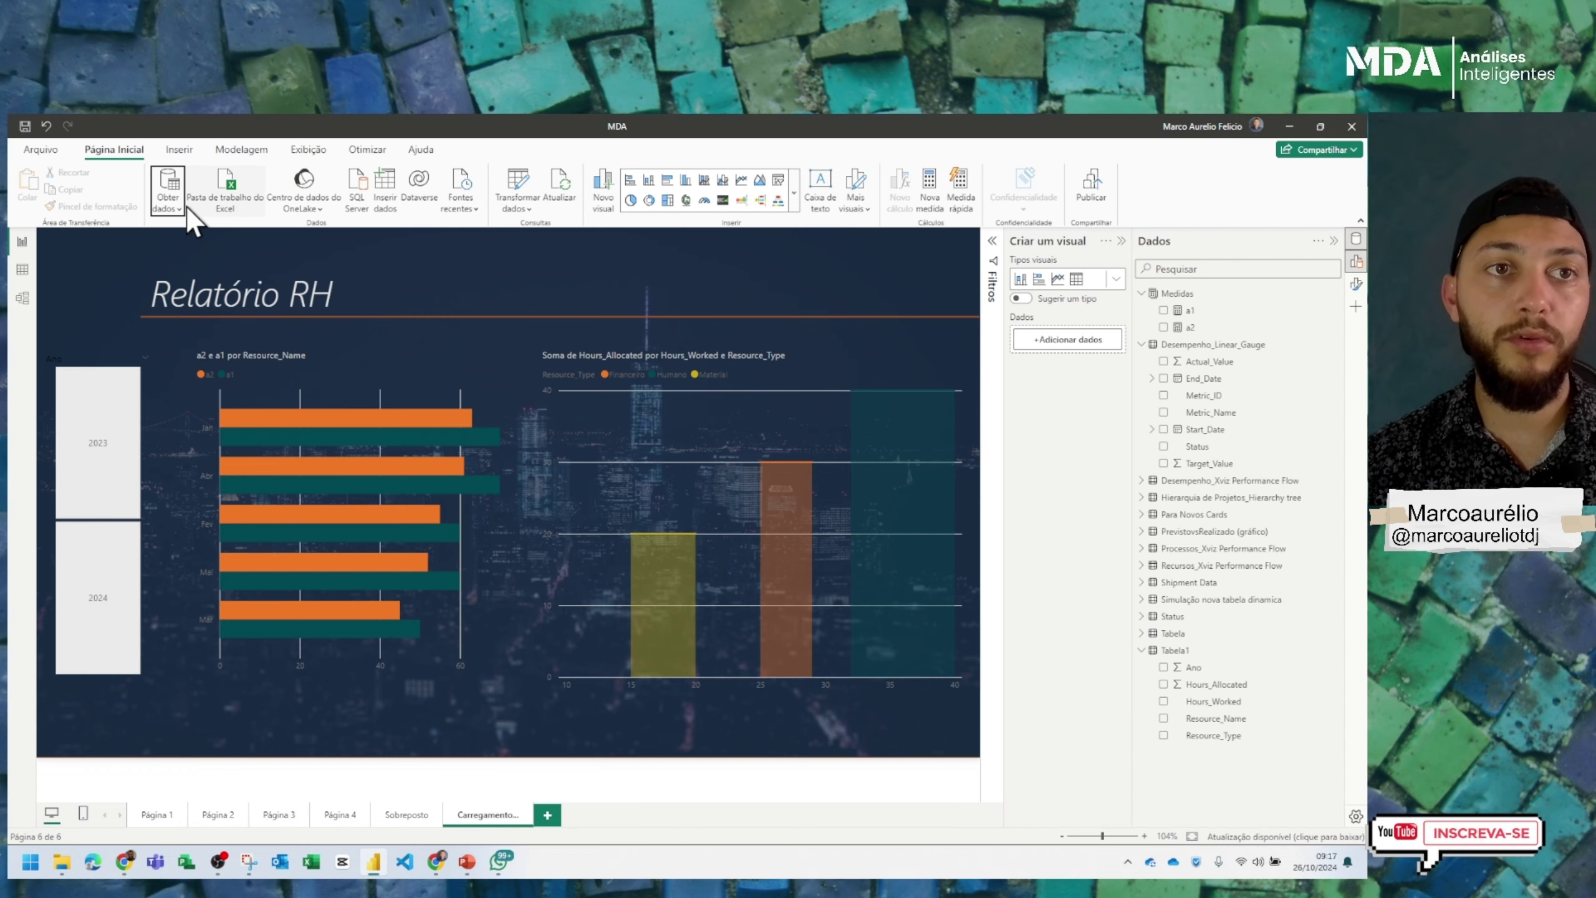
Import the Tabela1 table from the local Gráfico Youtube.xlsx through an Excel workbook source
click(173, 203)
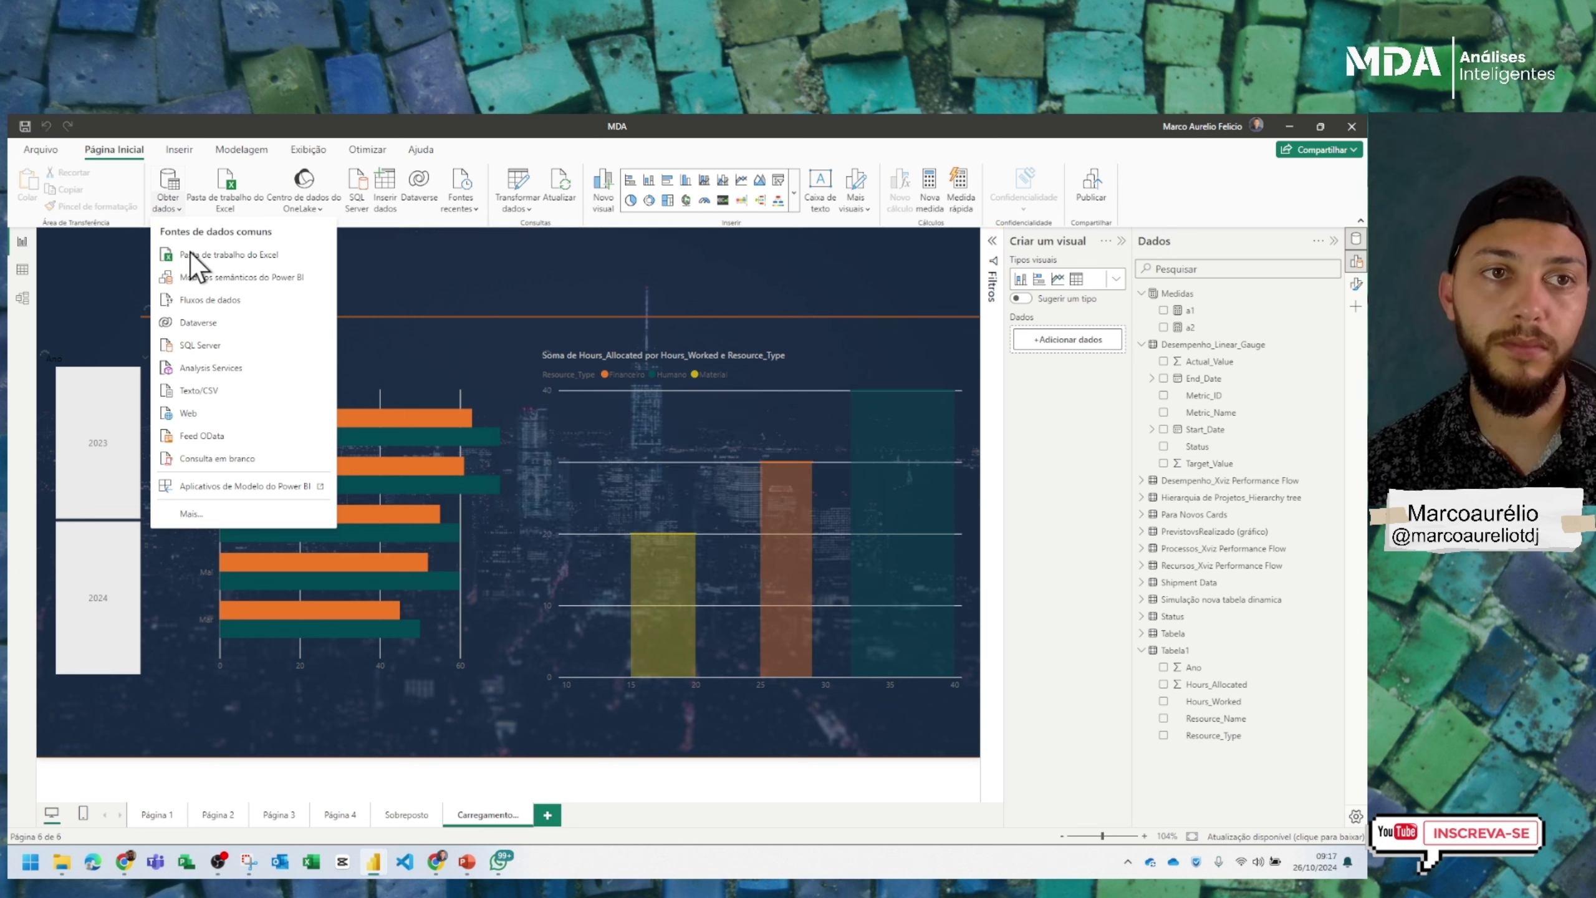
click(249, 254)
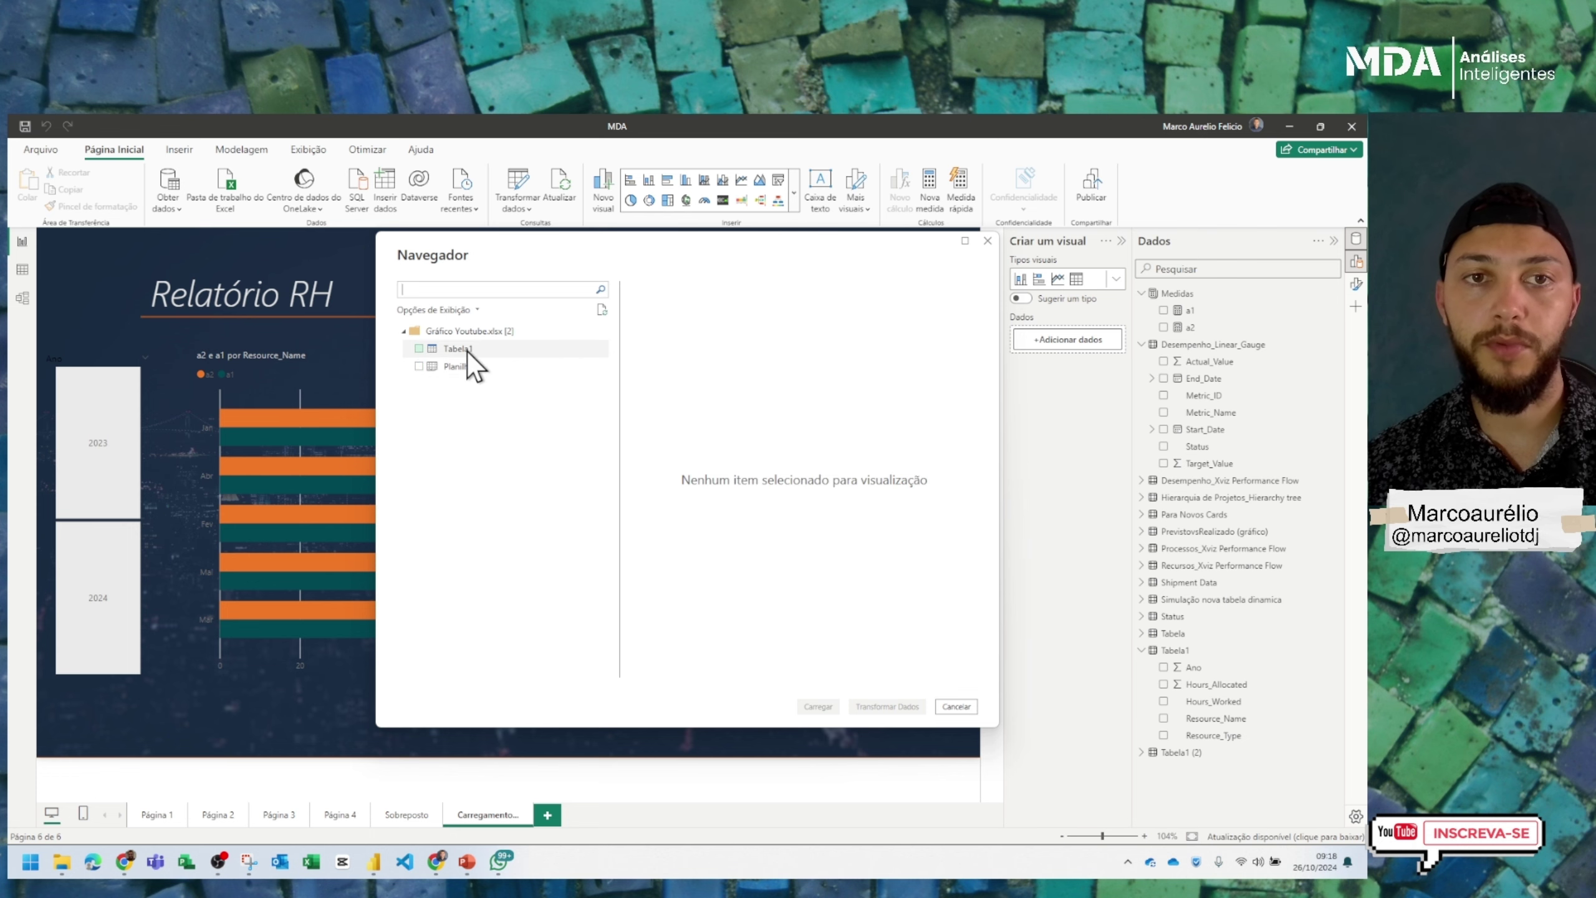
click(467, 353)
click(420, 350)
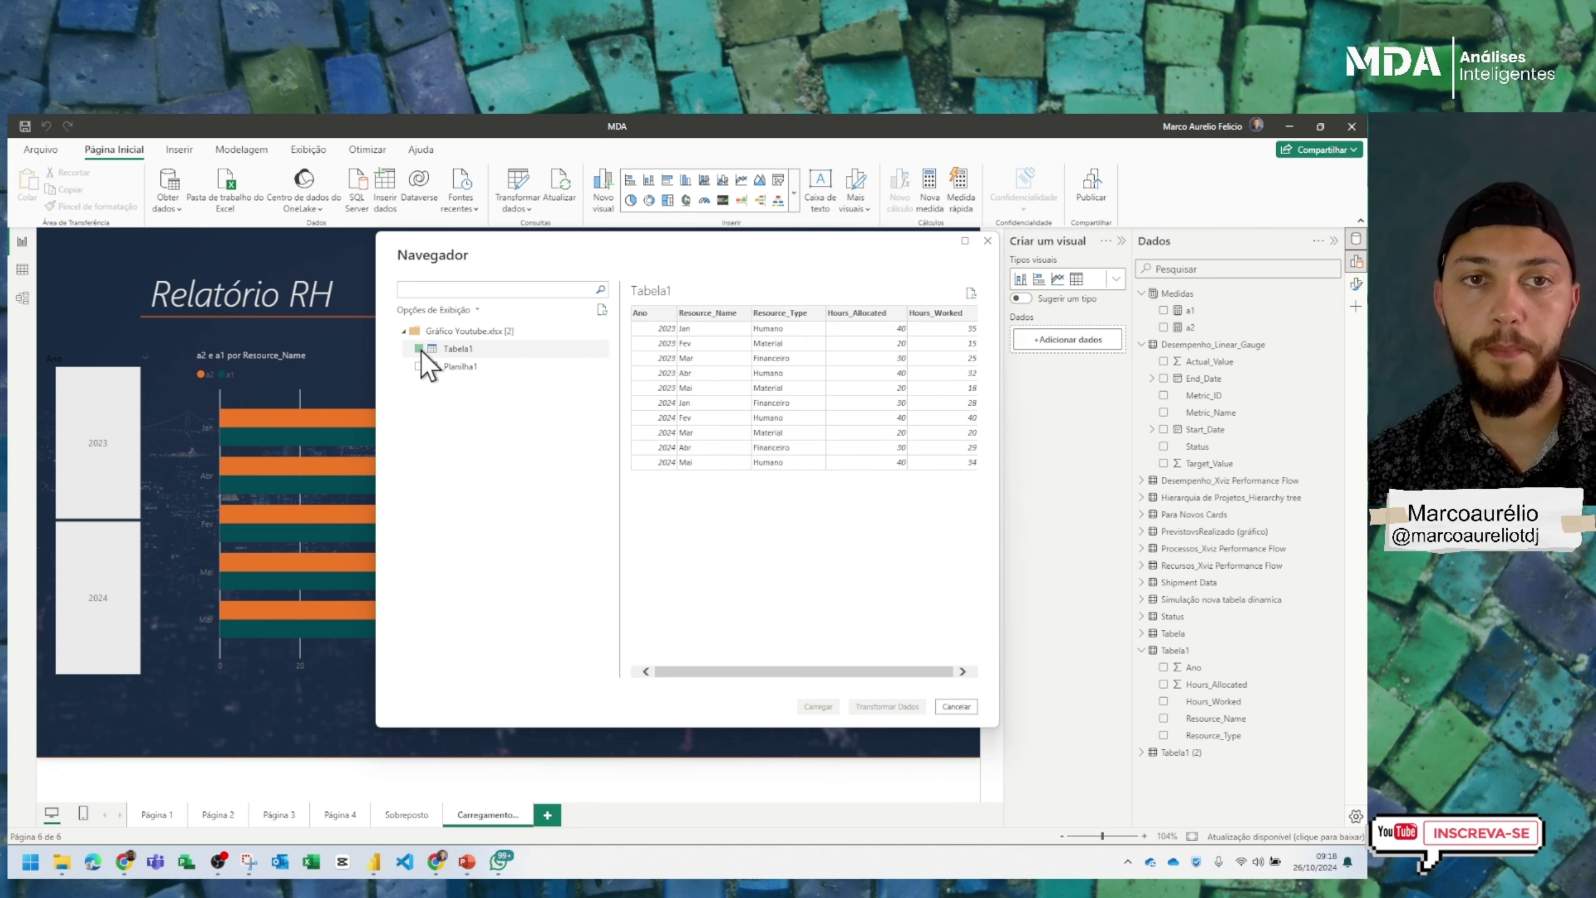
click(813, 706)
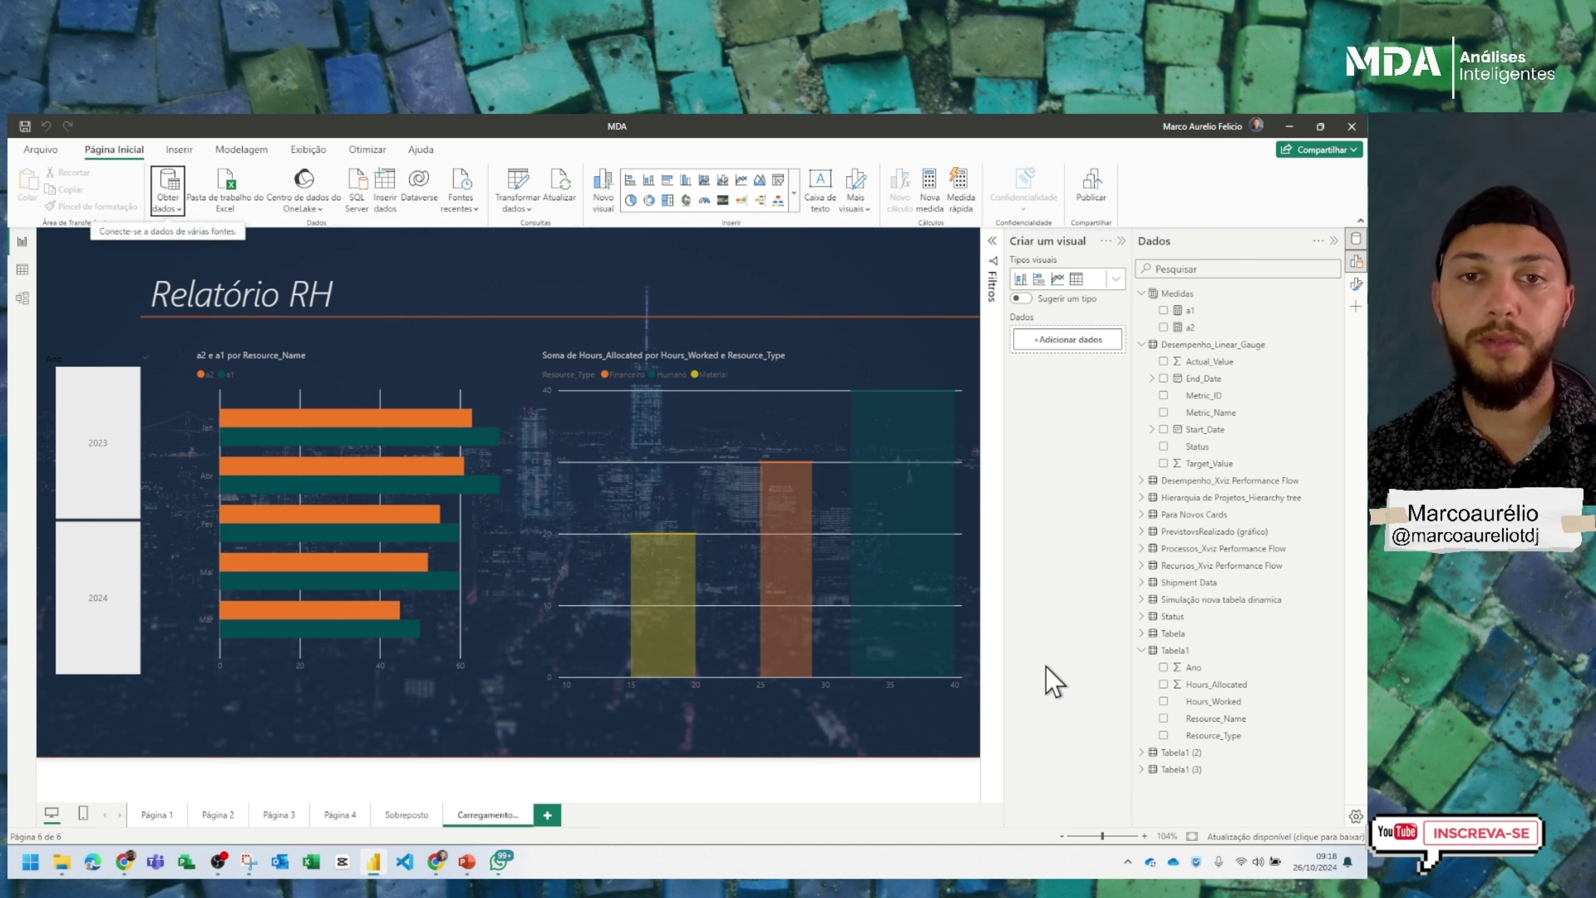
Open the Power Query Editor and examine the Fonte step's settings and the M code of the Tabela1 (2) query
click(515, 182)
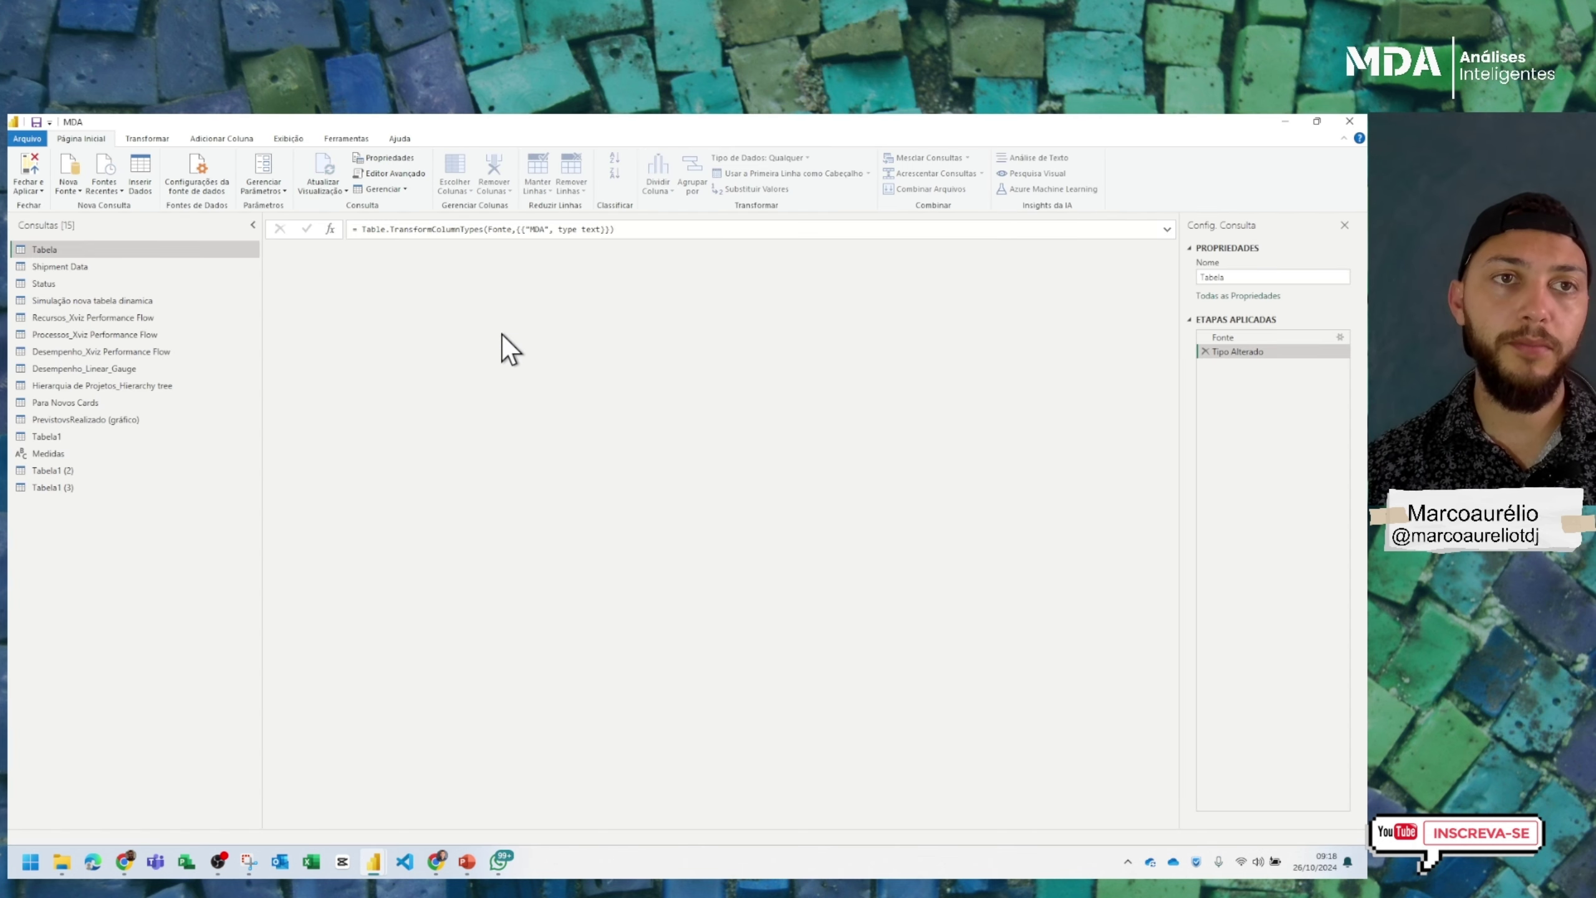
click(94, 470)
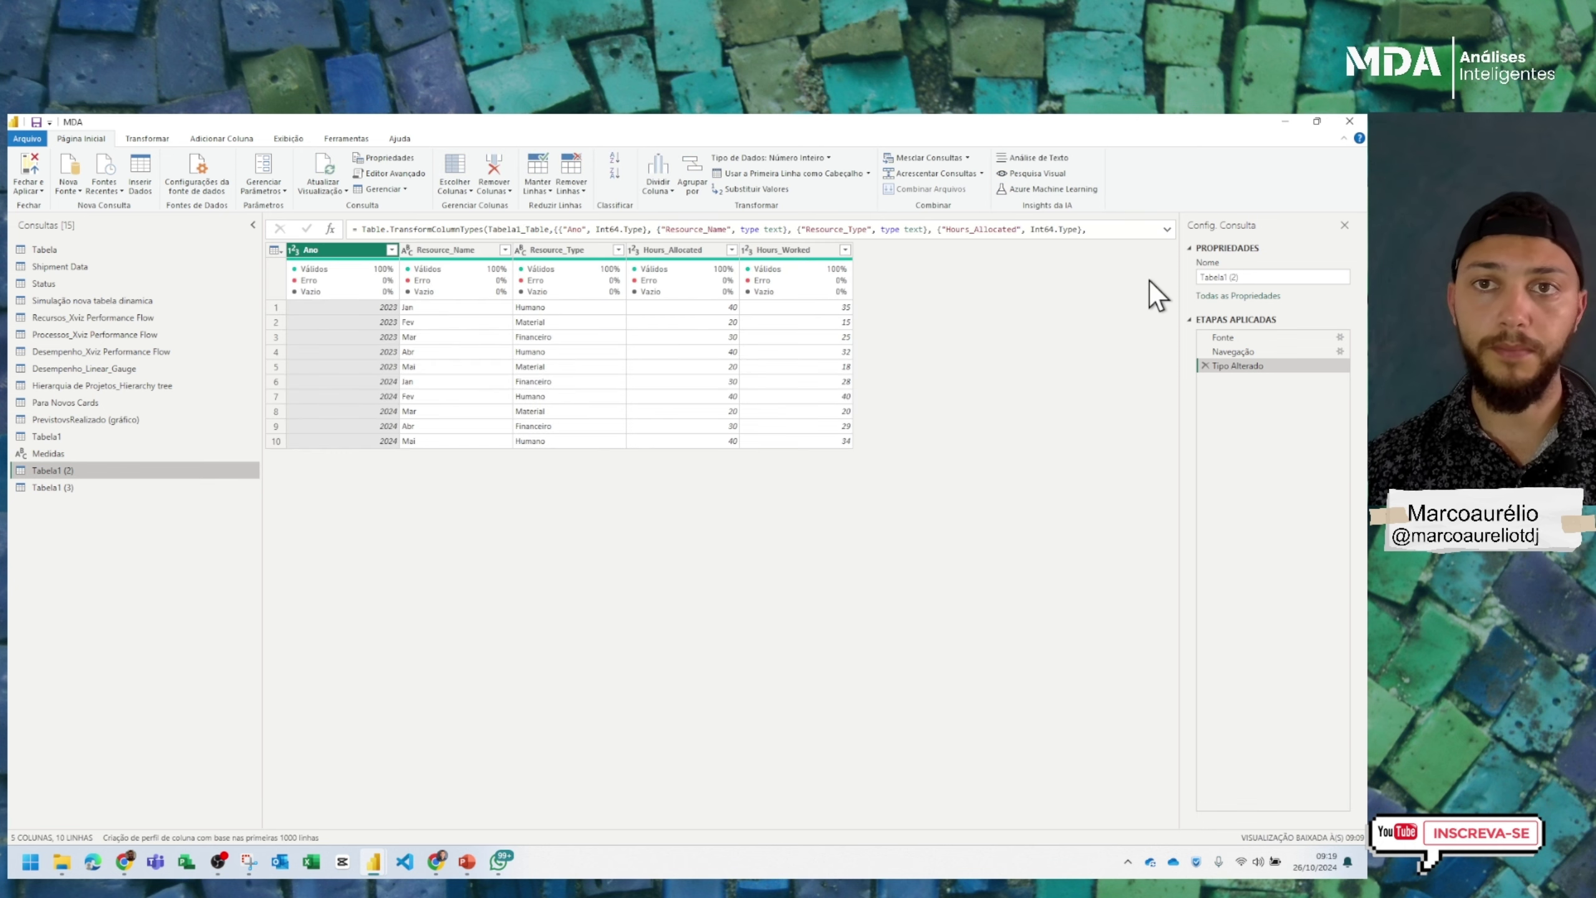
click(1340, 340)
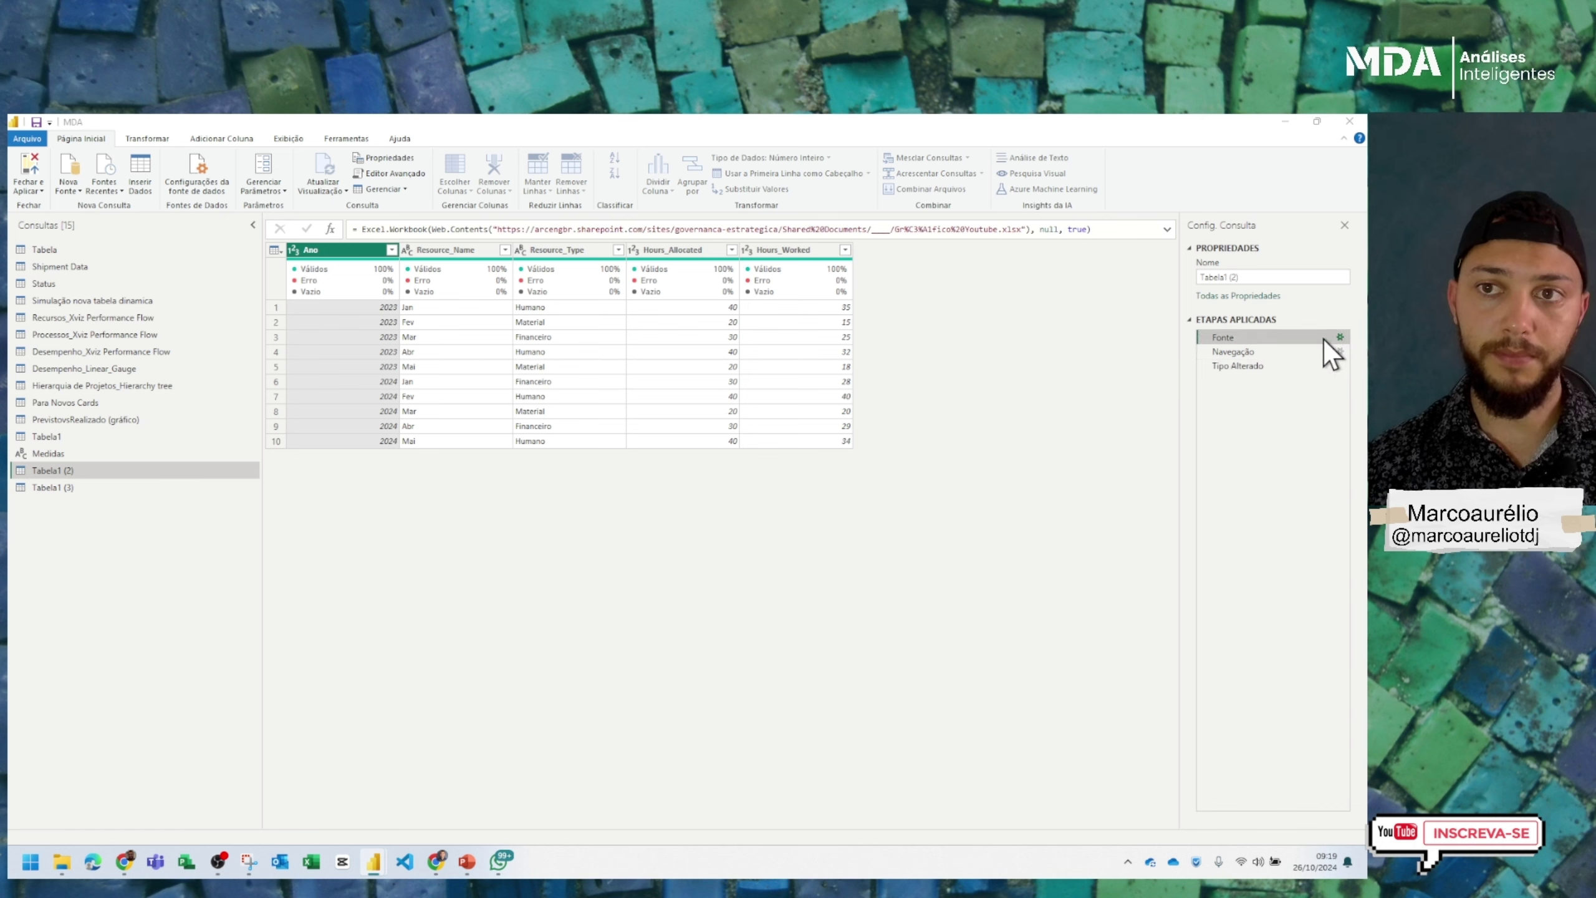
click(1340, 338)
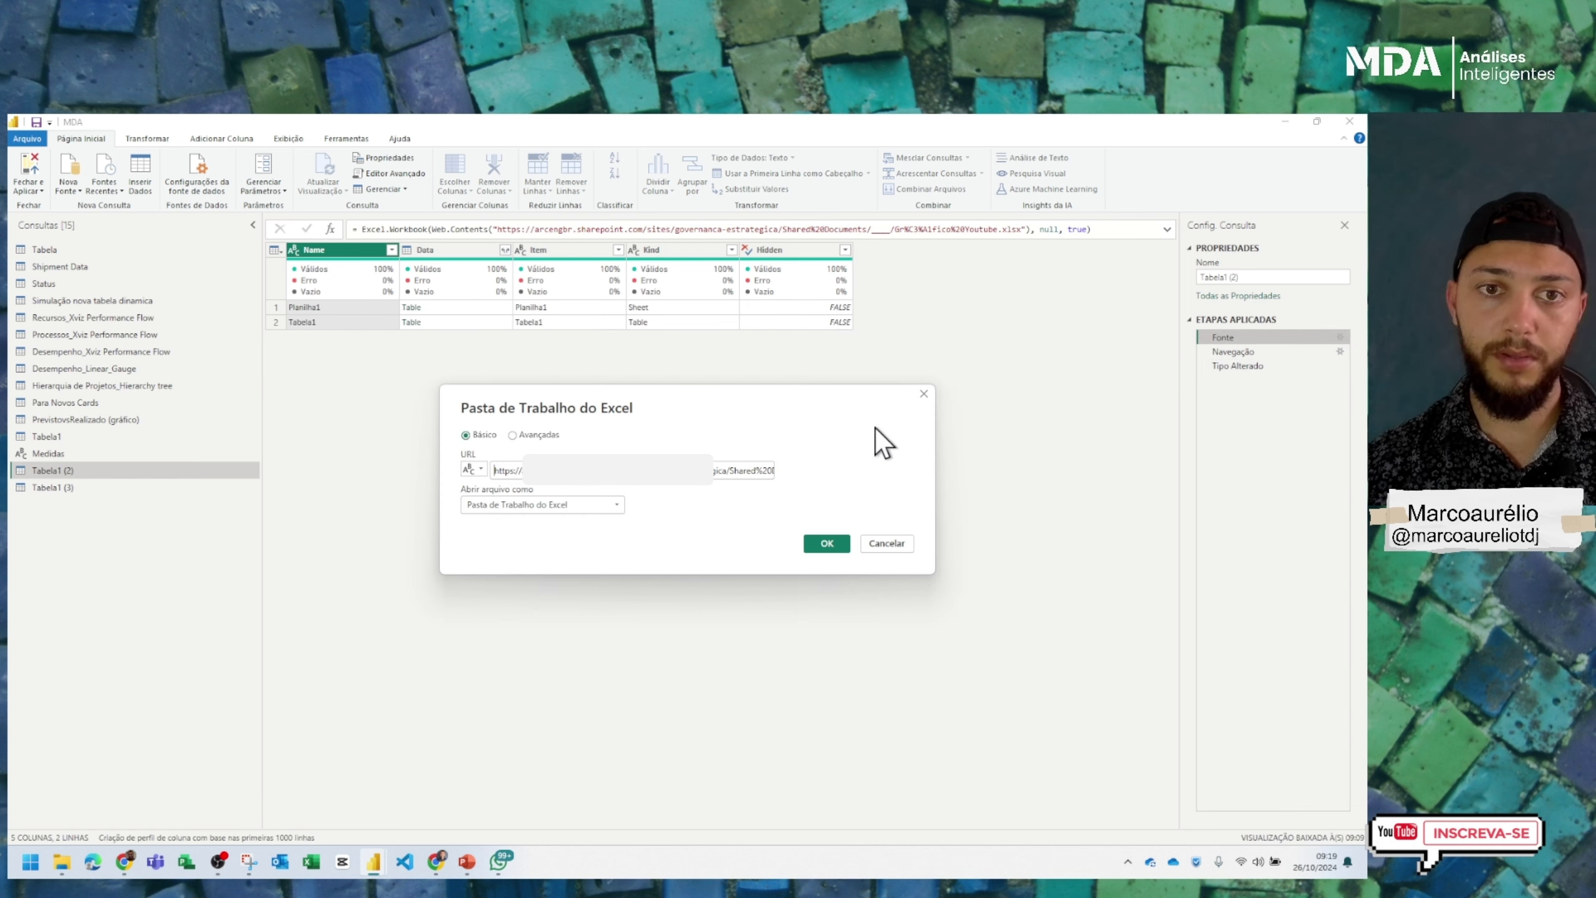
click(924, 394)
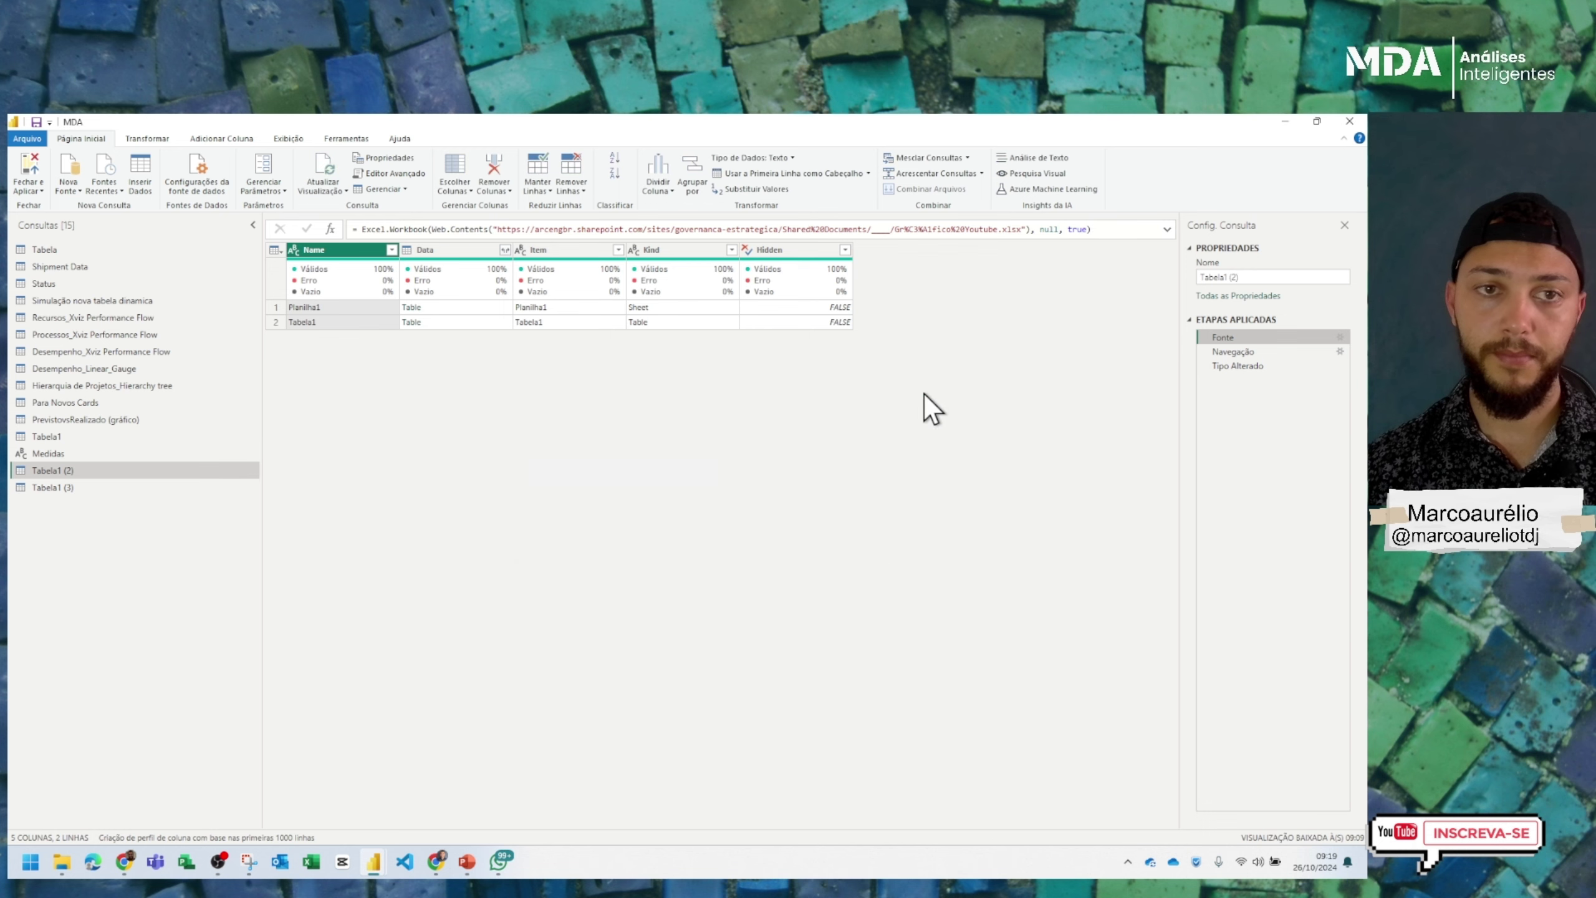
click(385, 175)
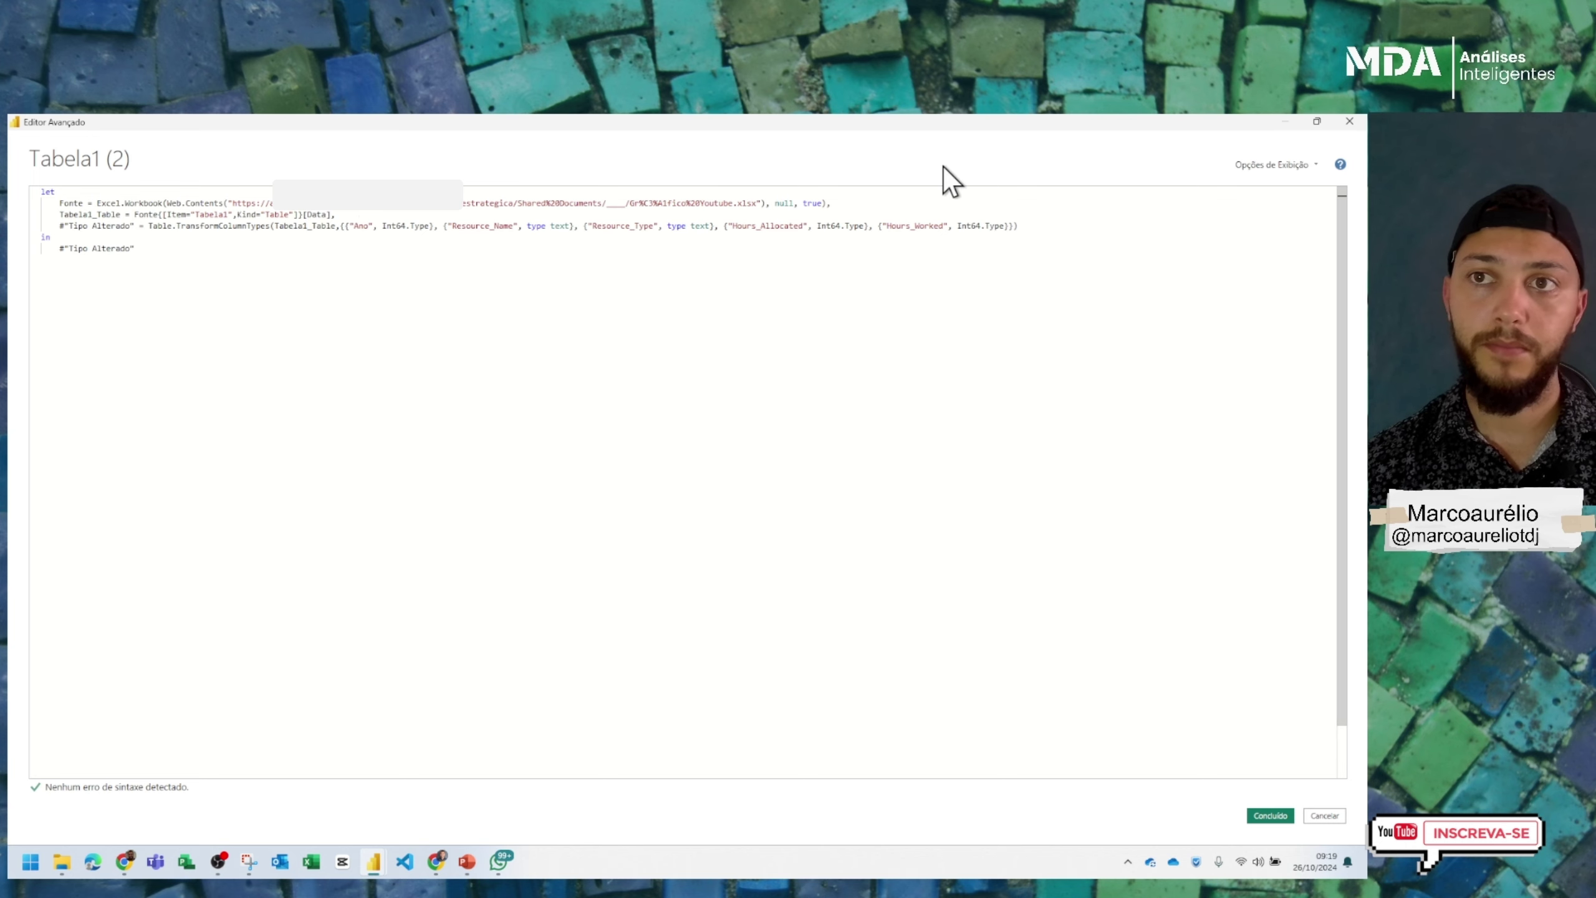
click(1349, 122)
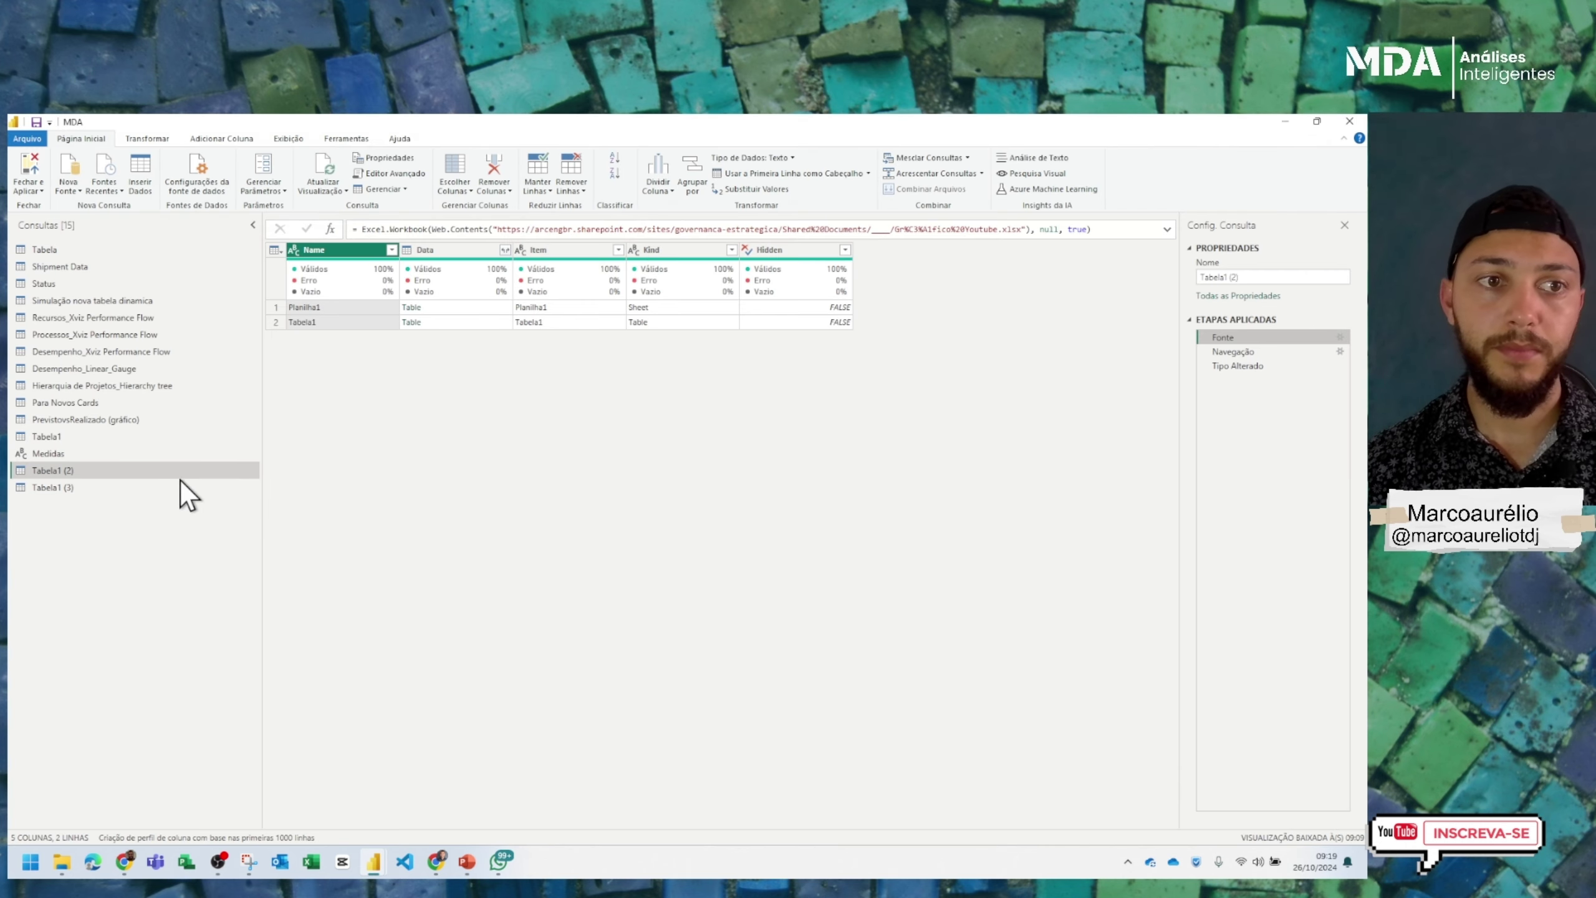
Examine the Fonte line with the local file path in the M code of the Tabela1 (3) query
click(125, 492)
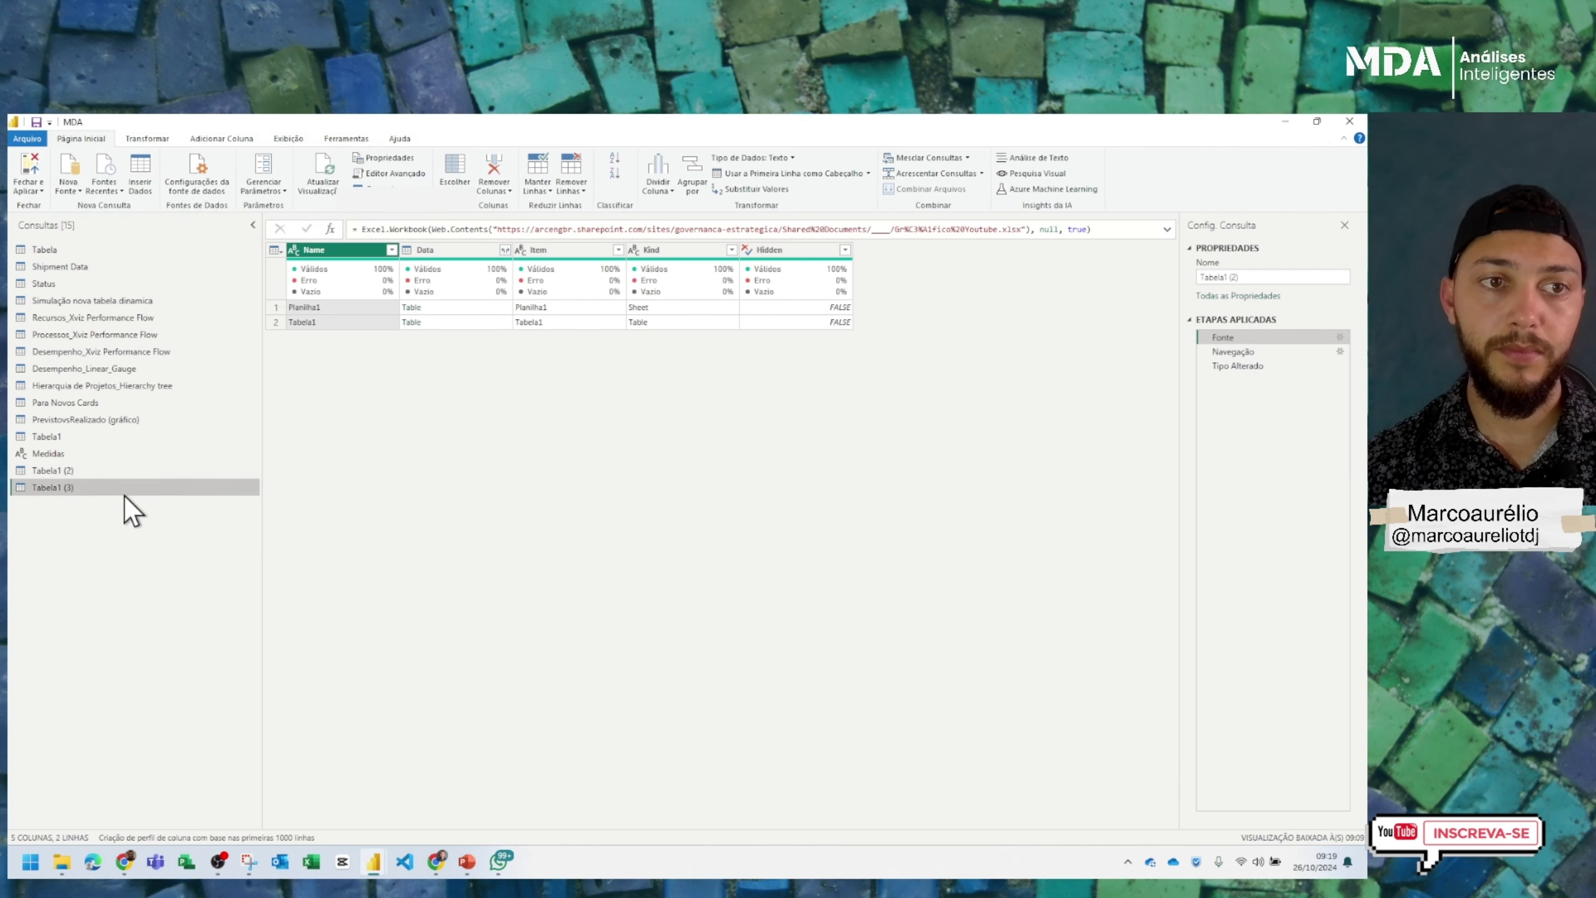
click(386, 174)
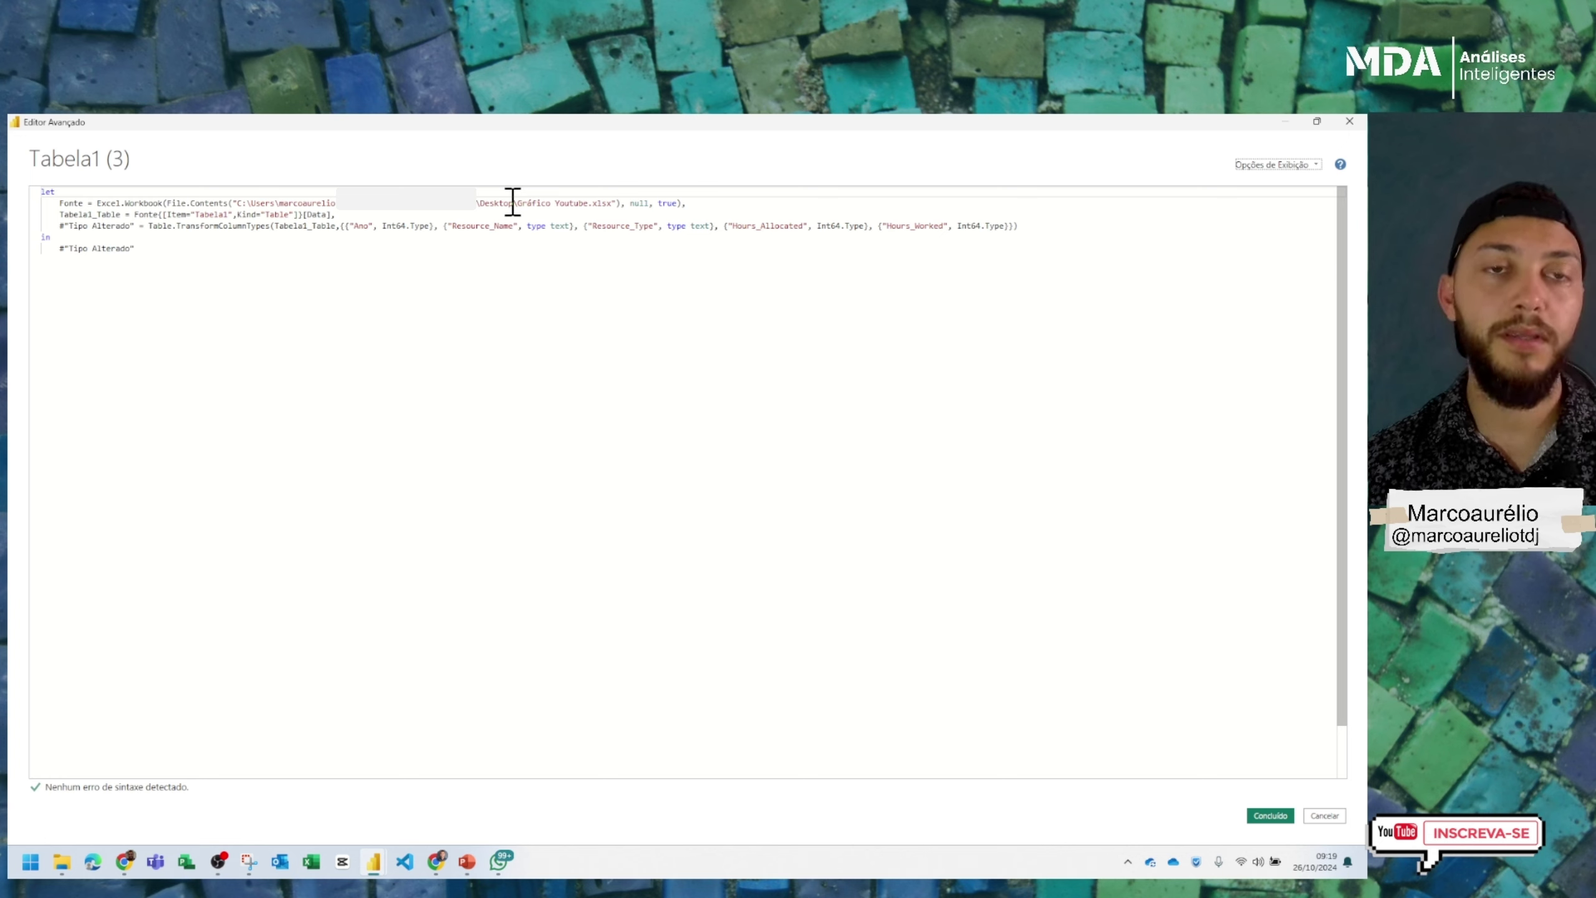
click(240, 203)
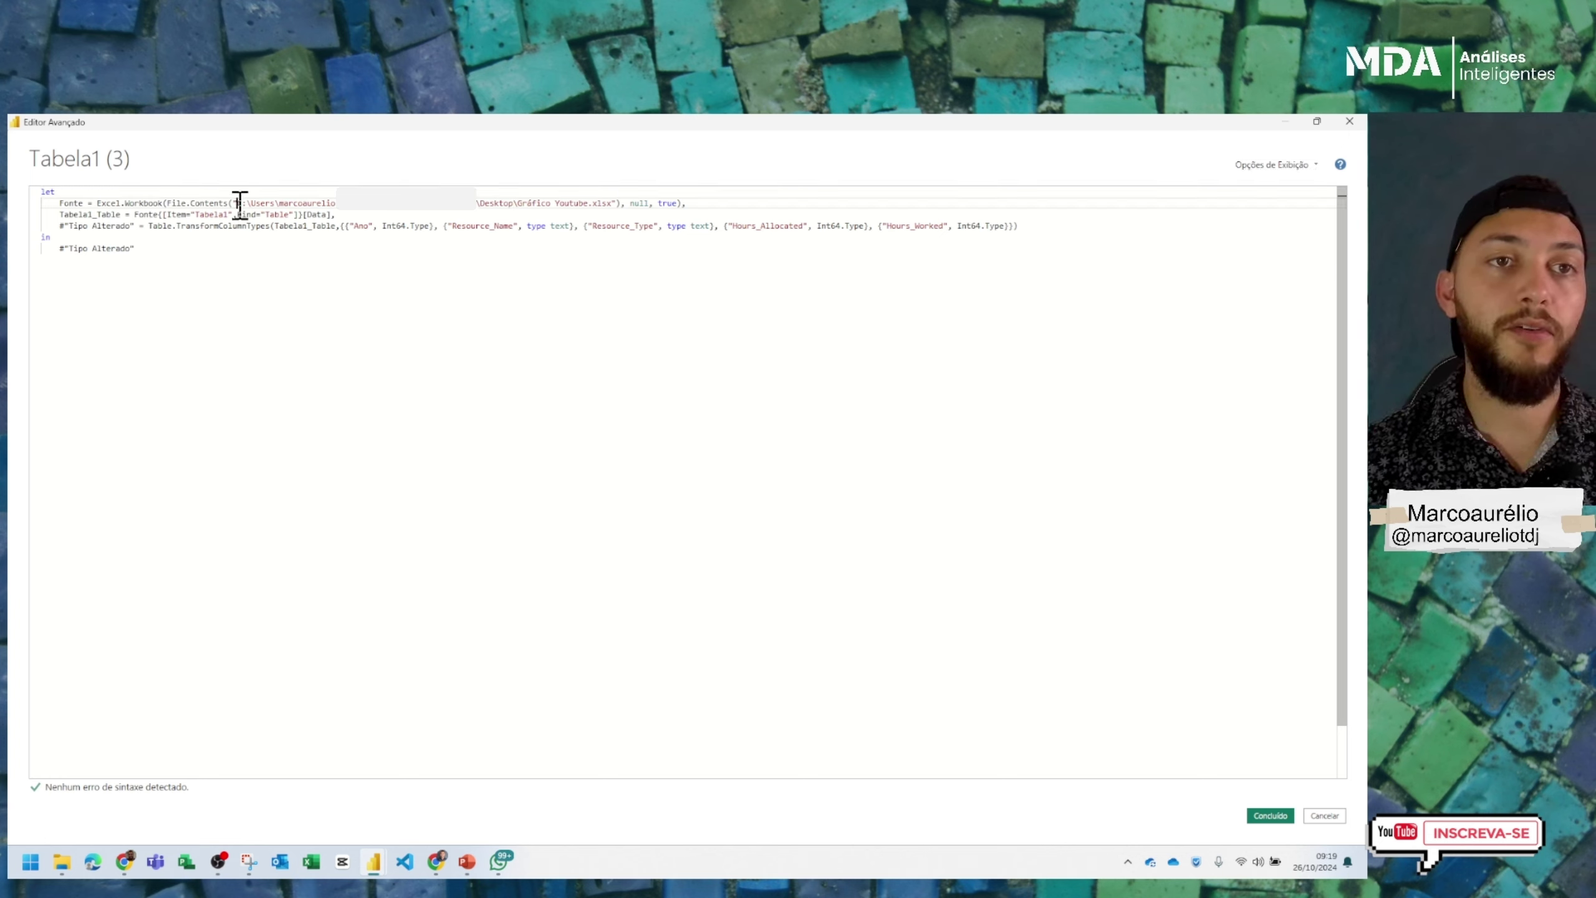
drag(239, 205, 515, 199)
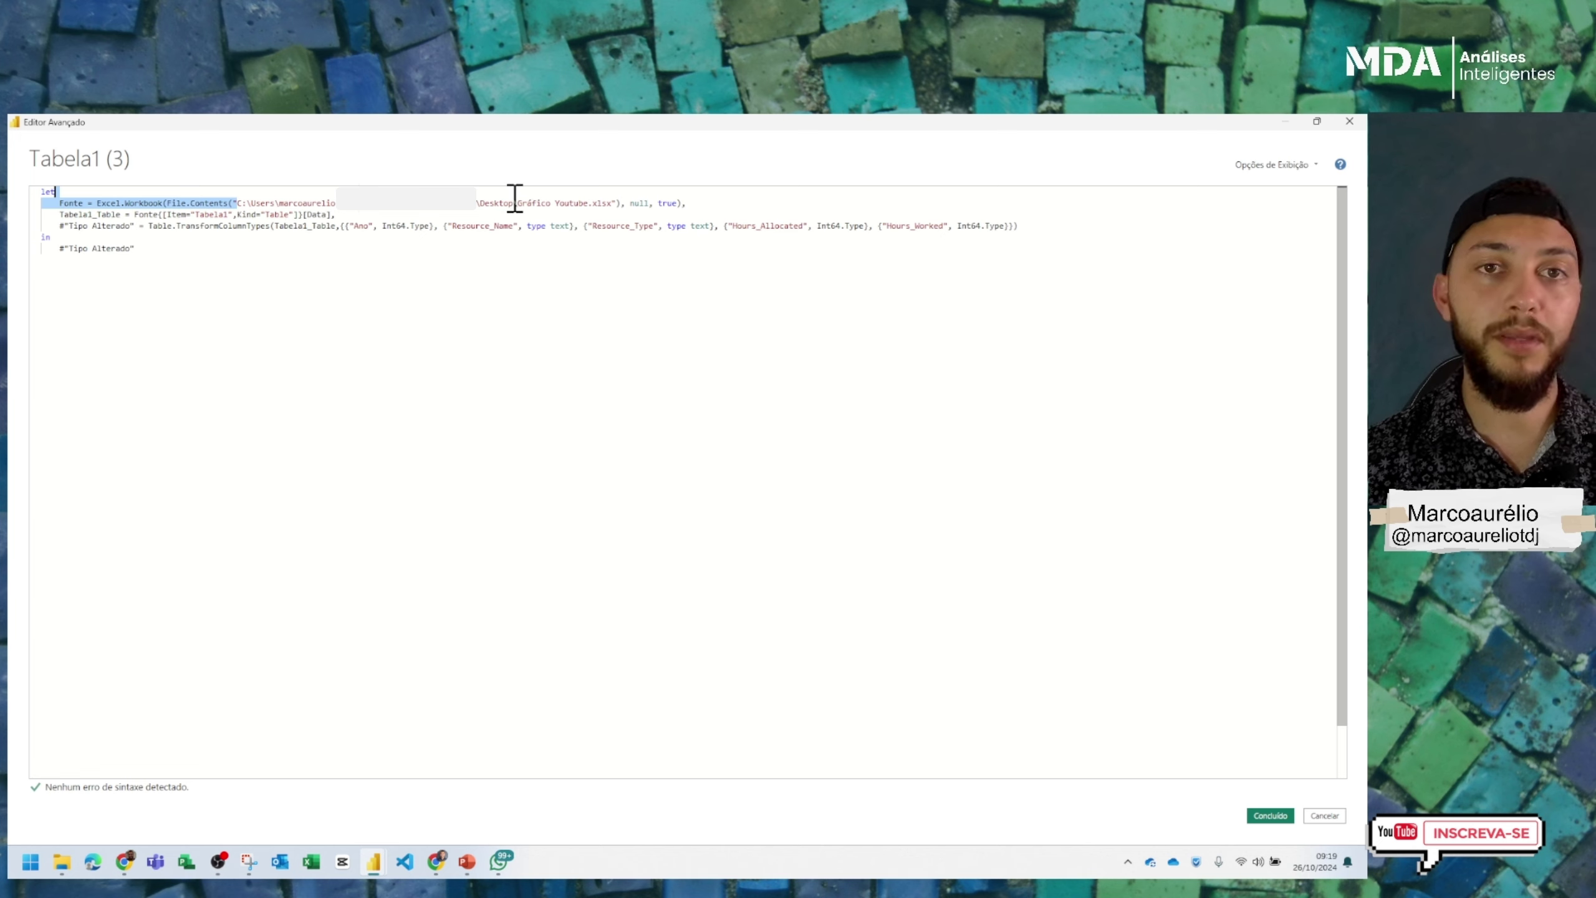
click(703, 205)
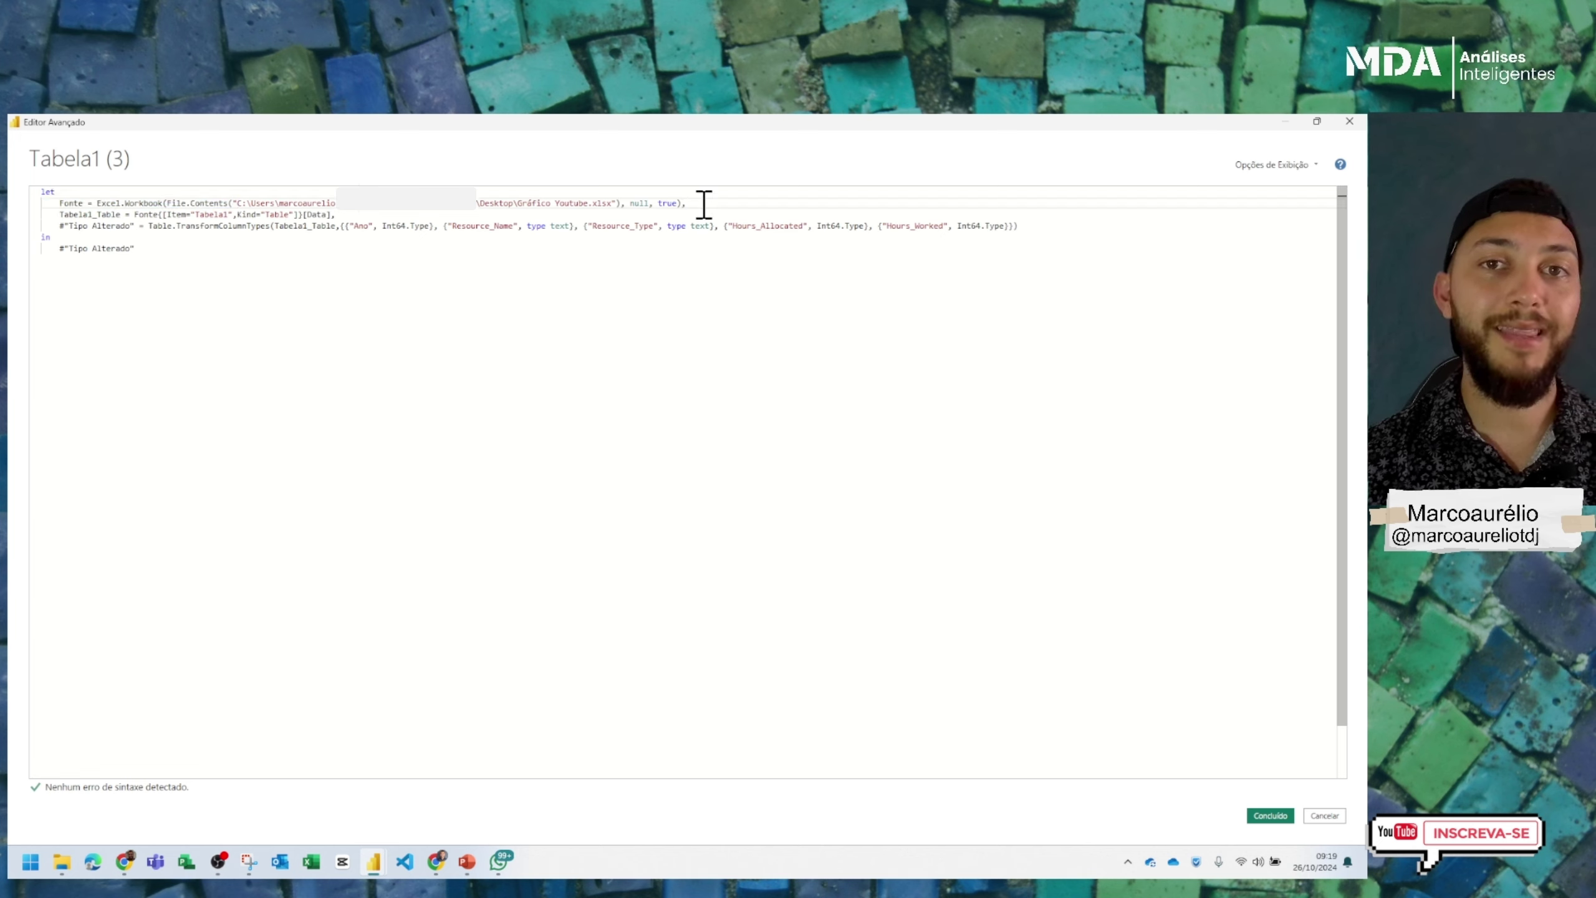
drag(695, 203, 50, 205)
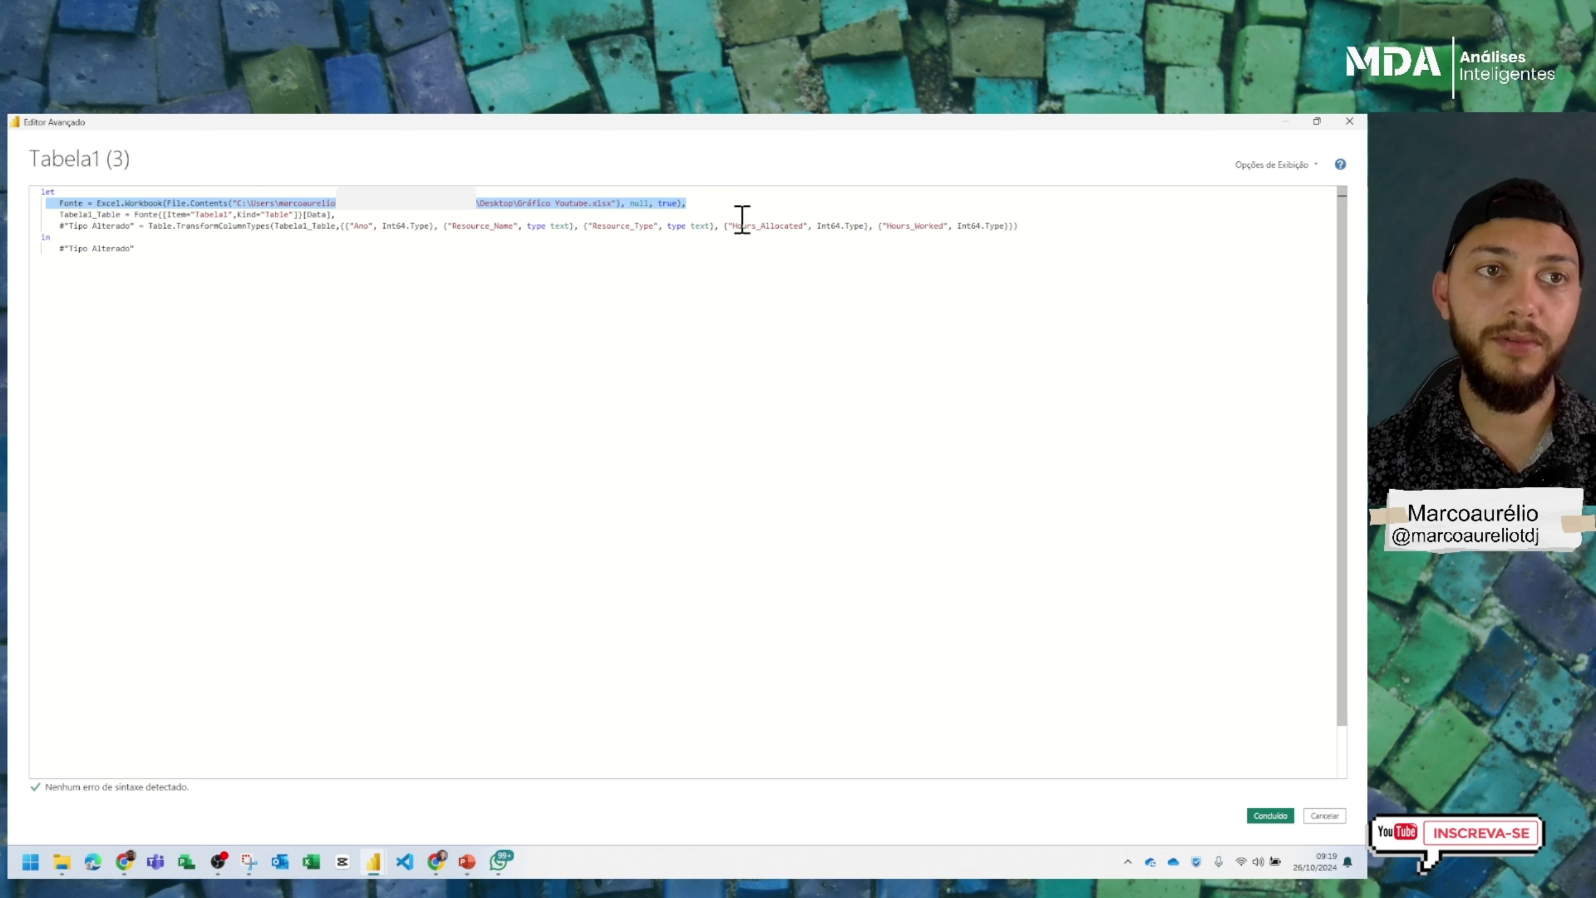
click(1346, 119)
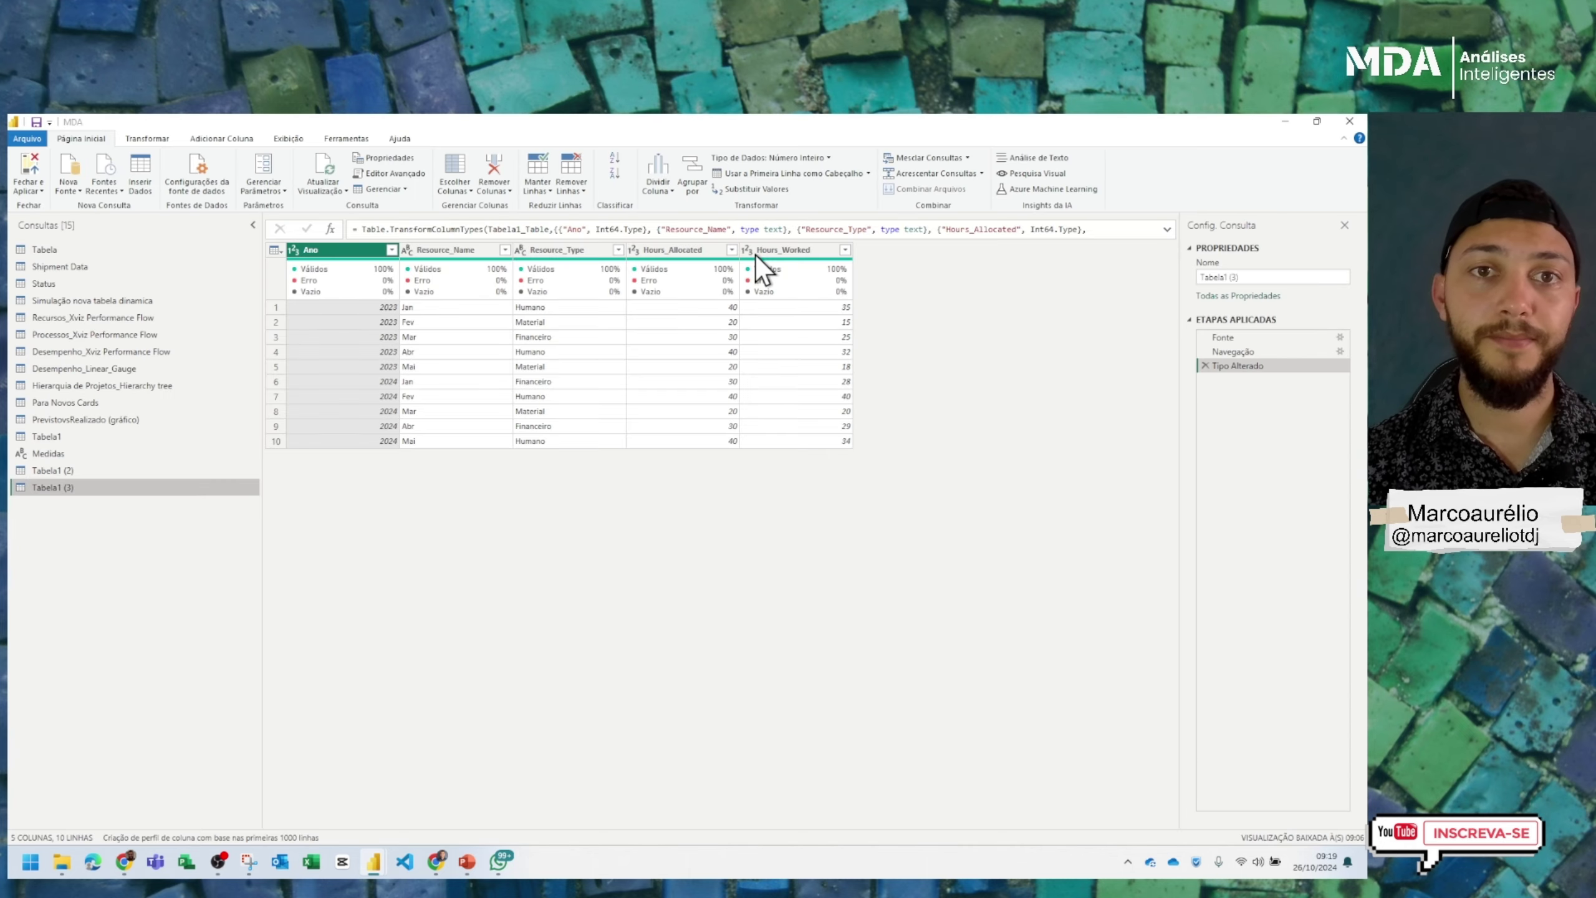
Select the complete Fonte line with the Web.Contents source in the M code of Tabela1 (2) and close the editor
click(116, 473)
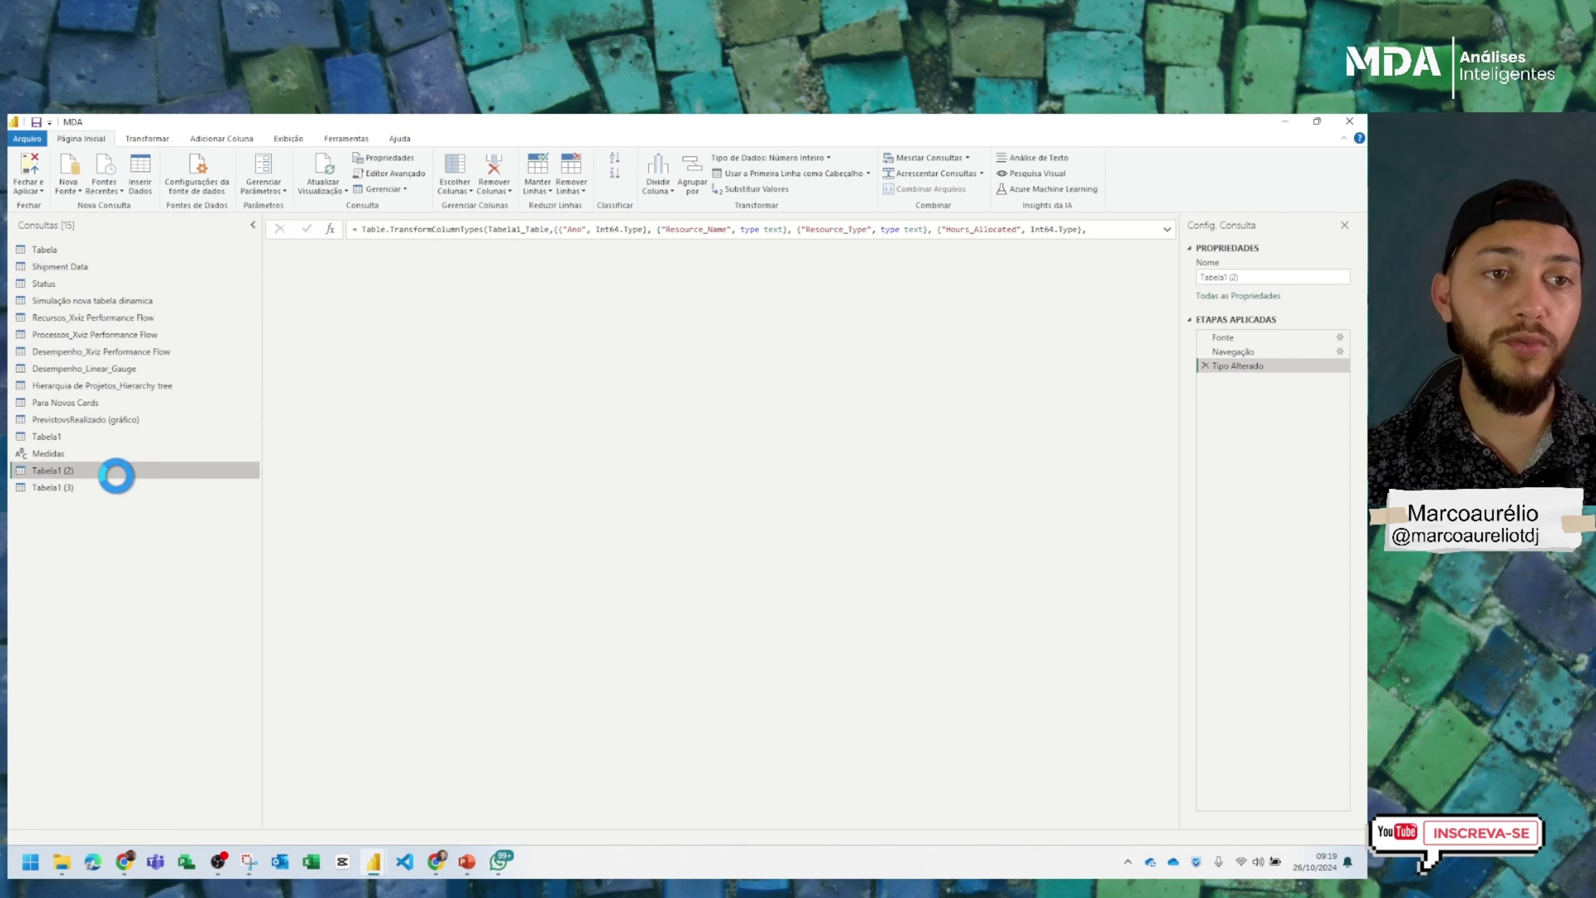
click(414, 174)
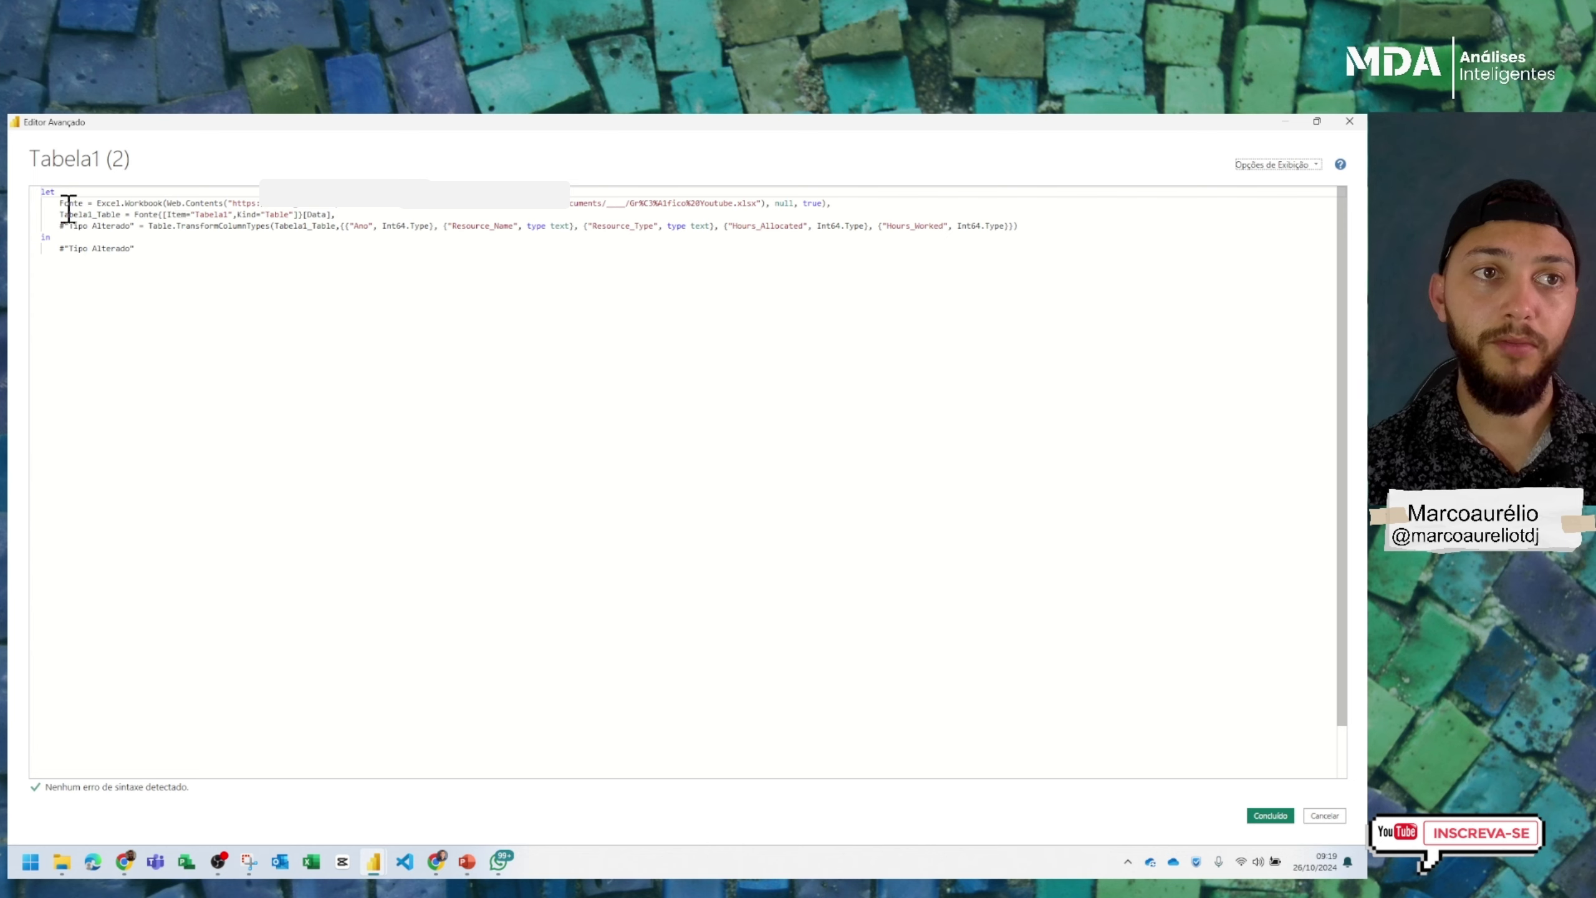
drag(61, 202, 874, 208)
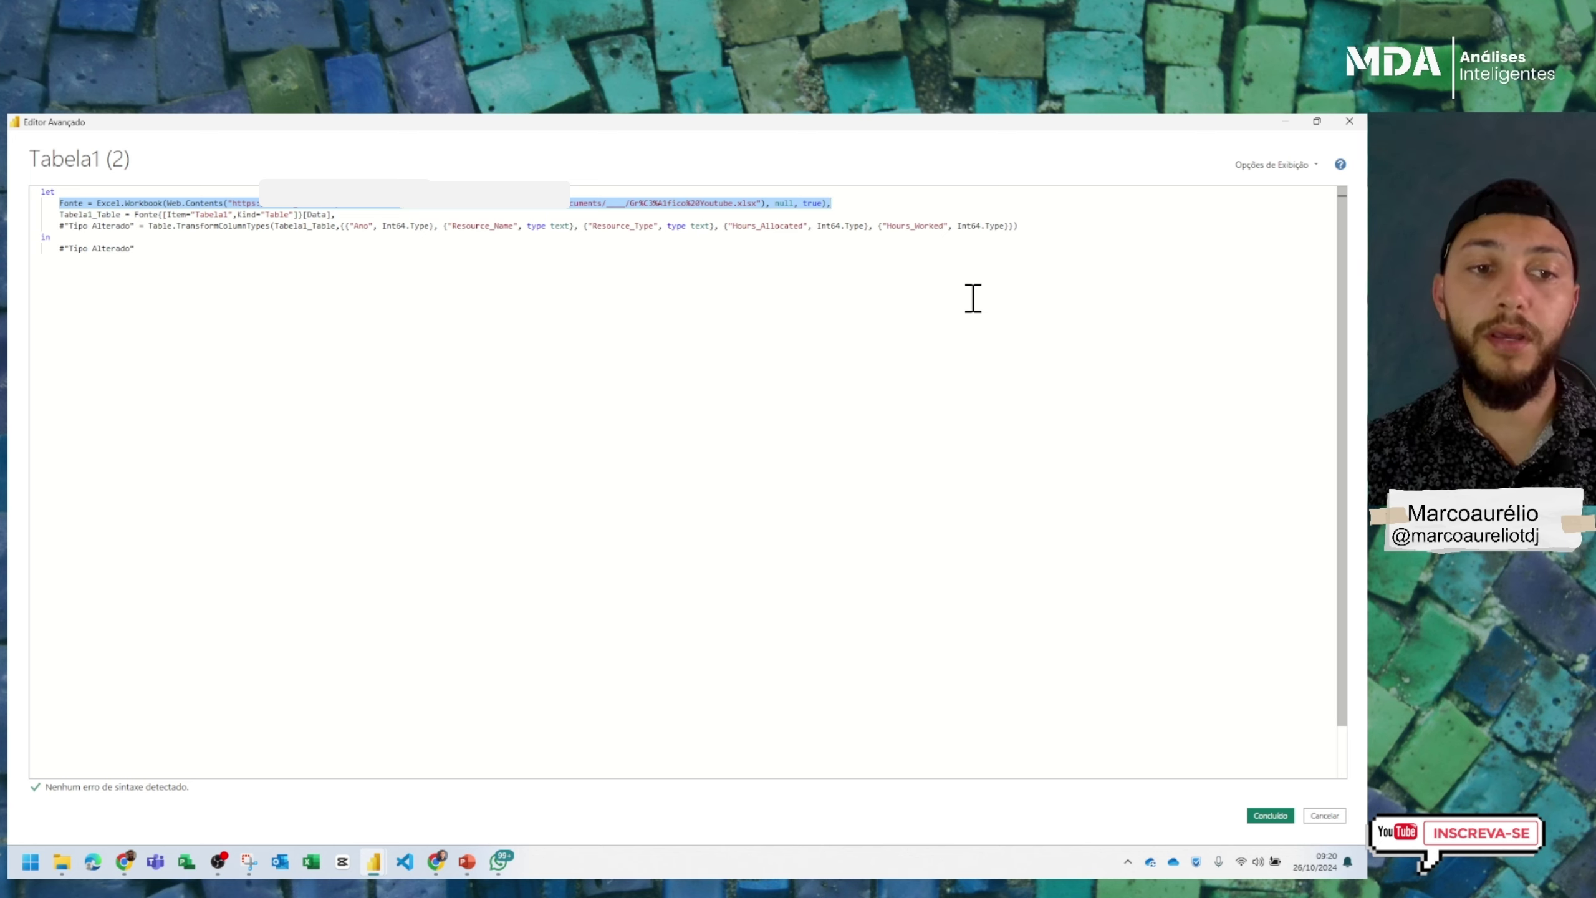
click(1347, 124)
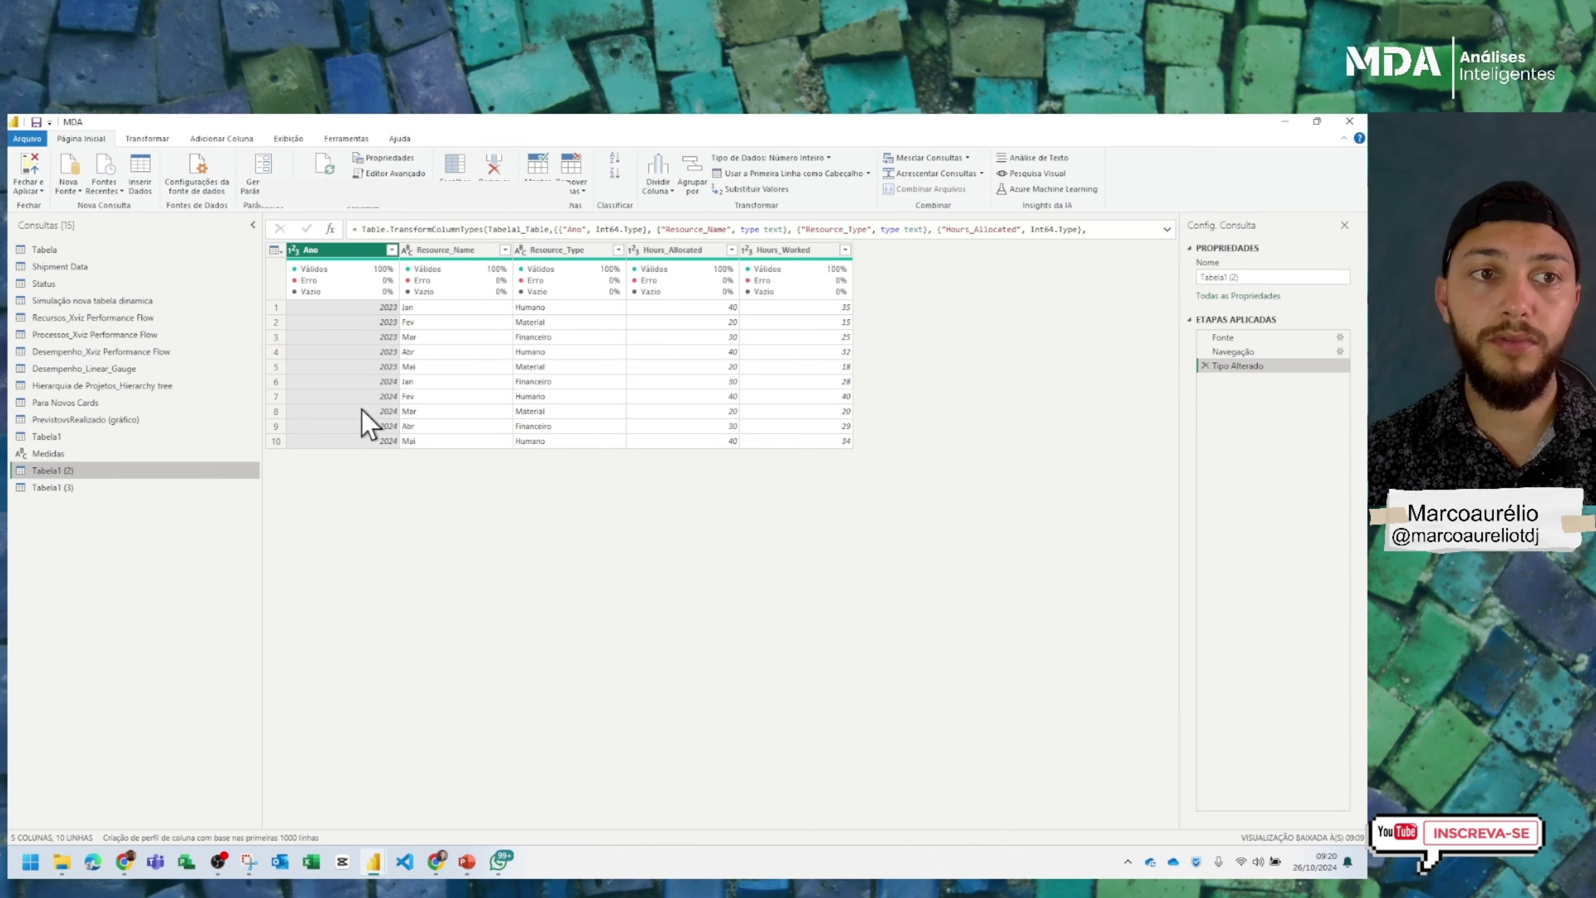
Replace the local-file Fonte line in the M code of Tabela1 (3) with the copied Web.Contents line and apply the change
click(103, 493)
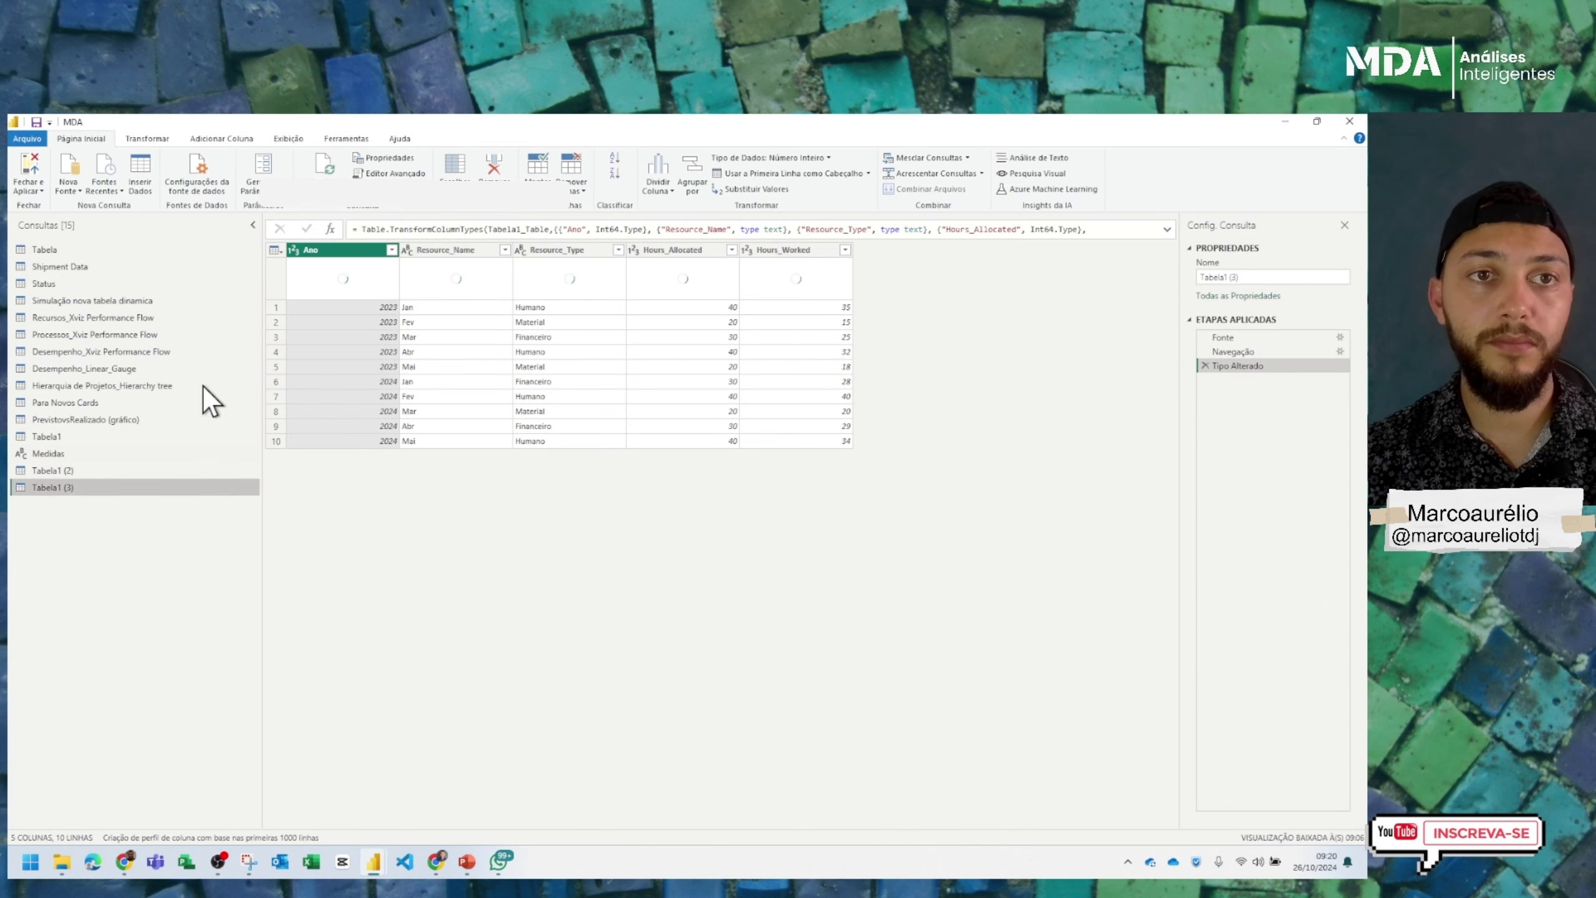
click(396, 172)
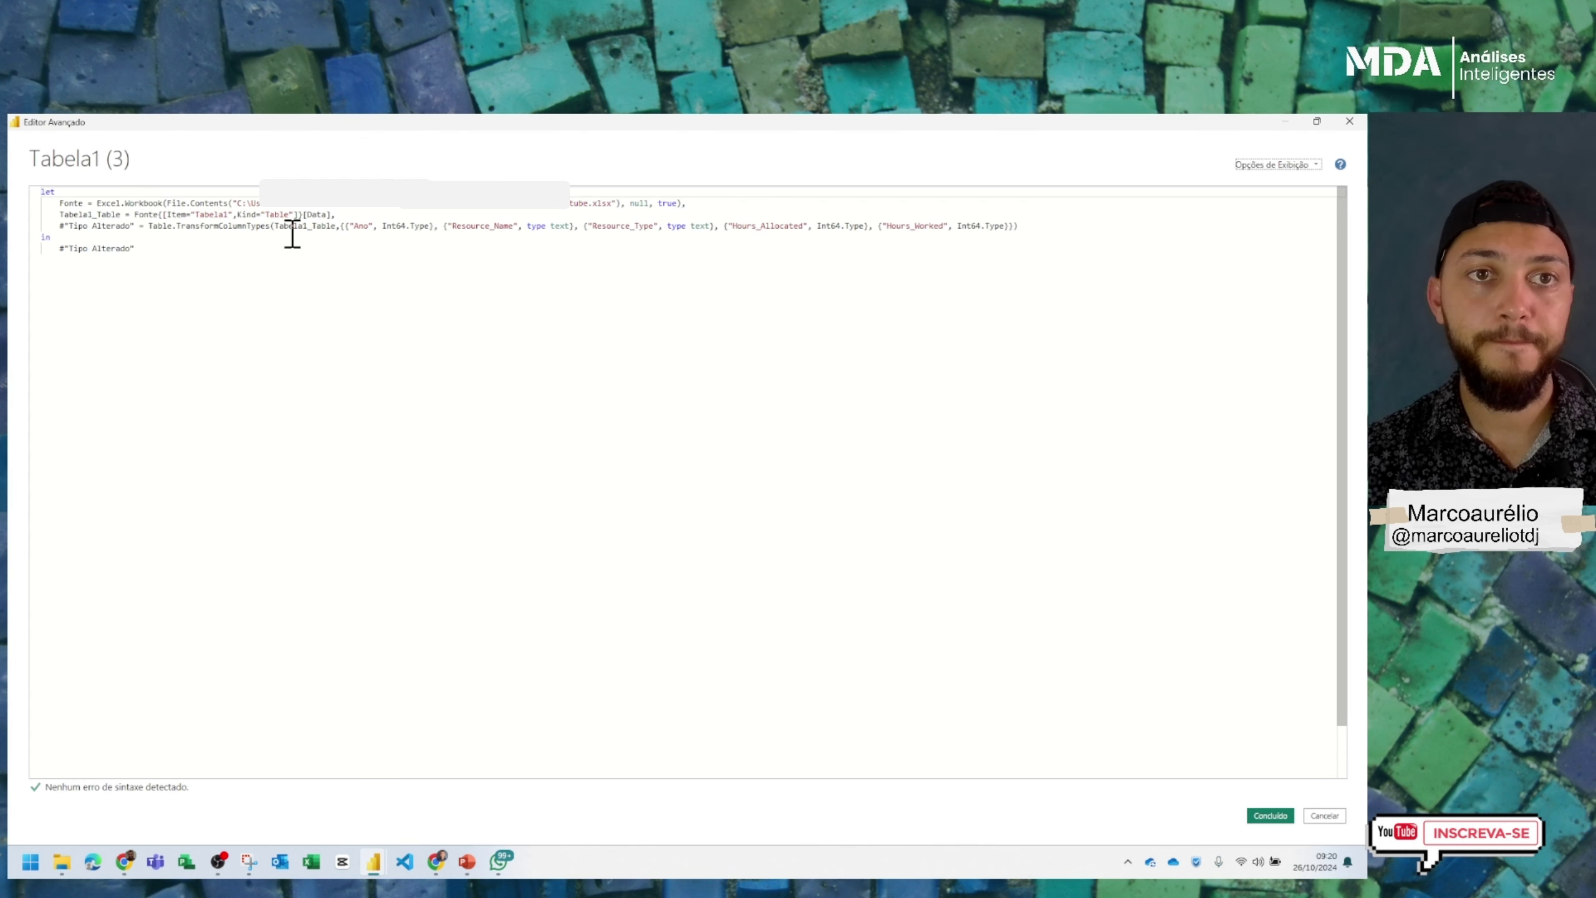
click(61, 203)
drag(63, 203, 736, 206)
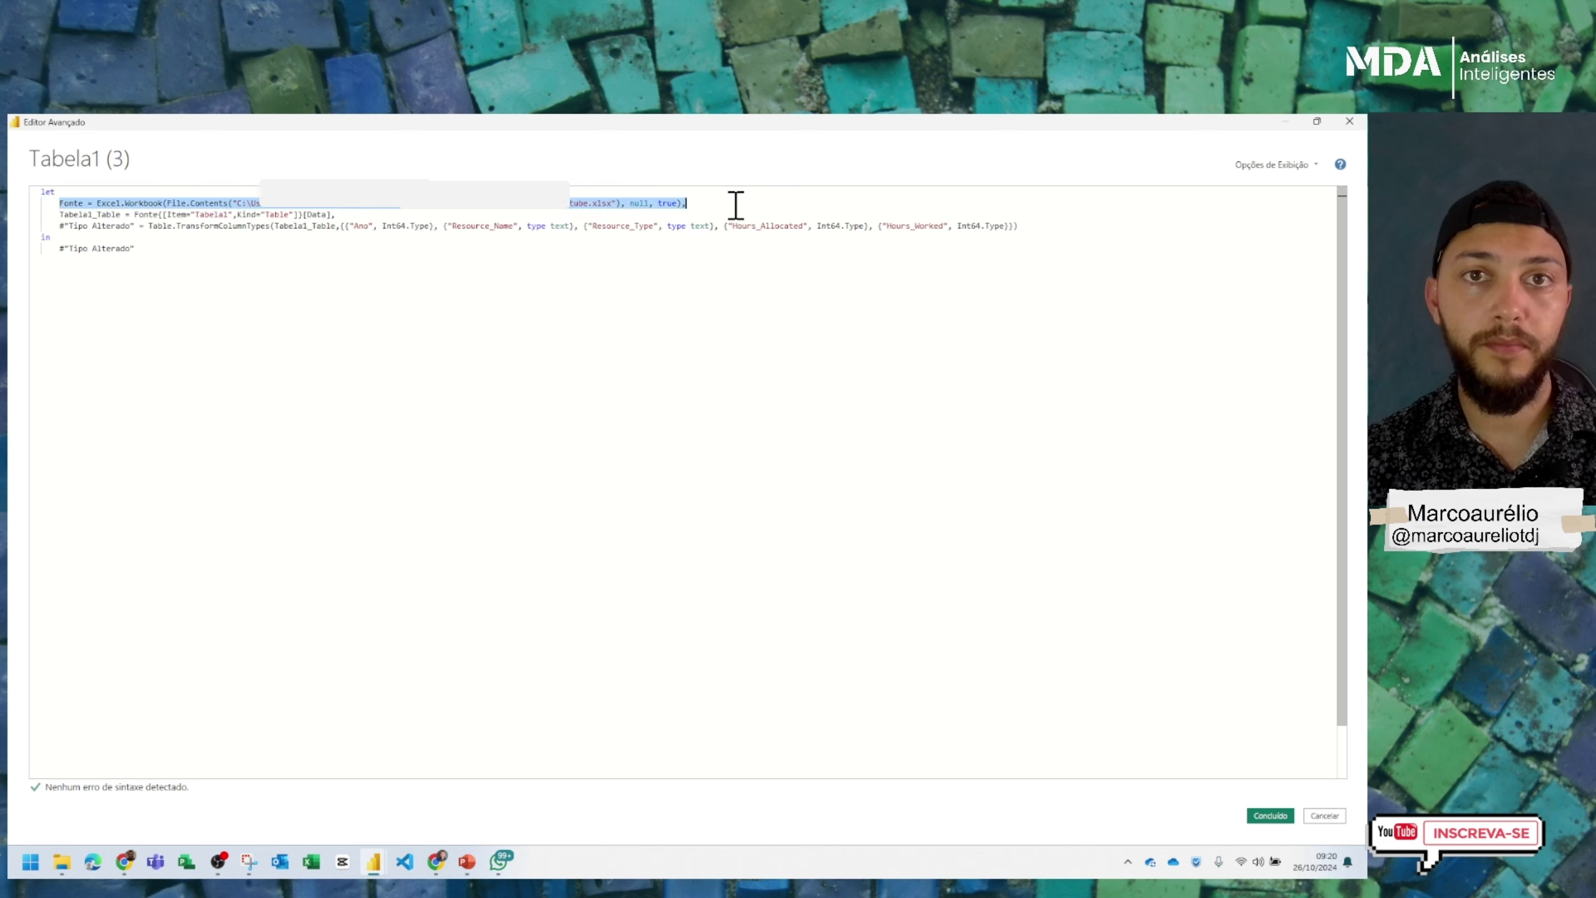
key(ctrl+v)
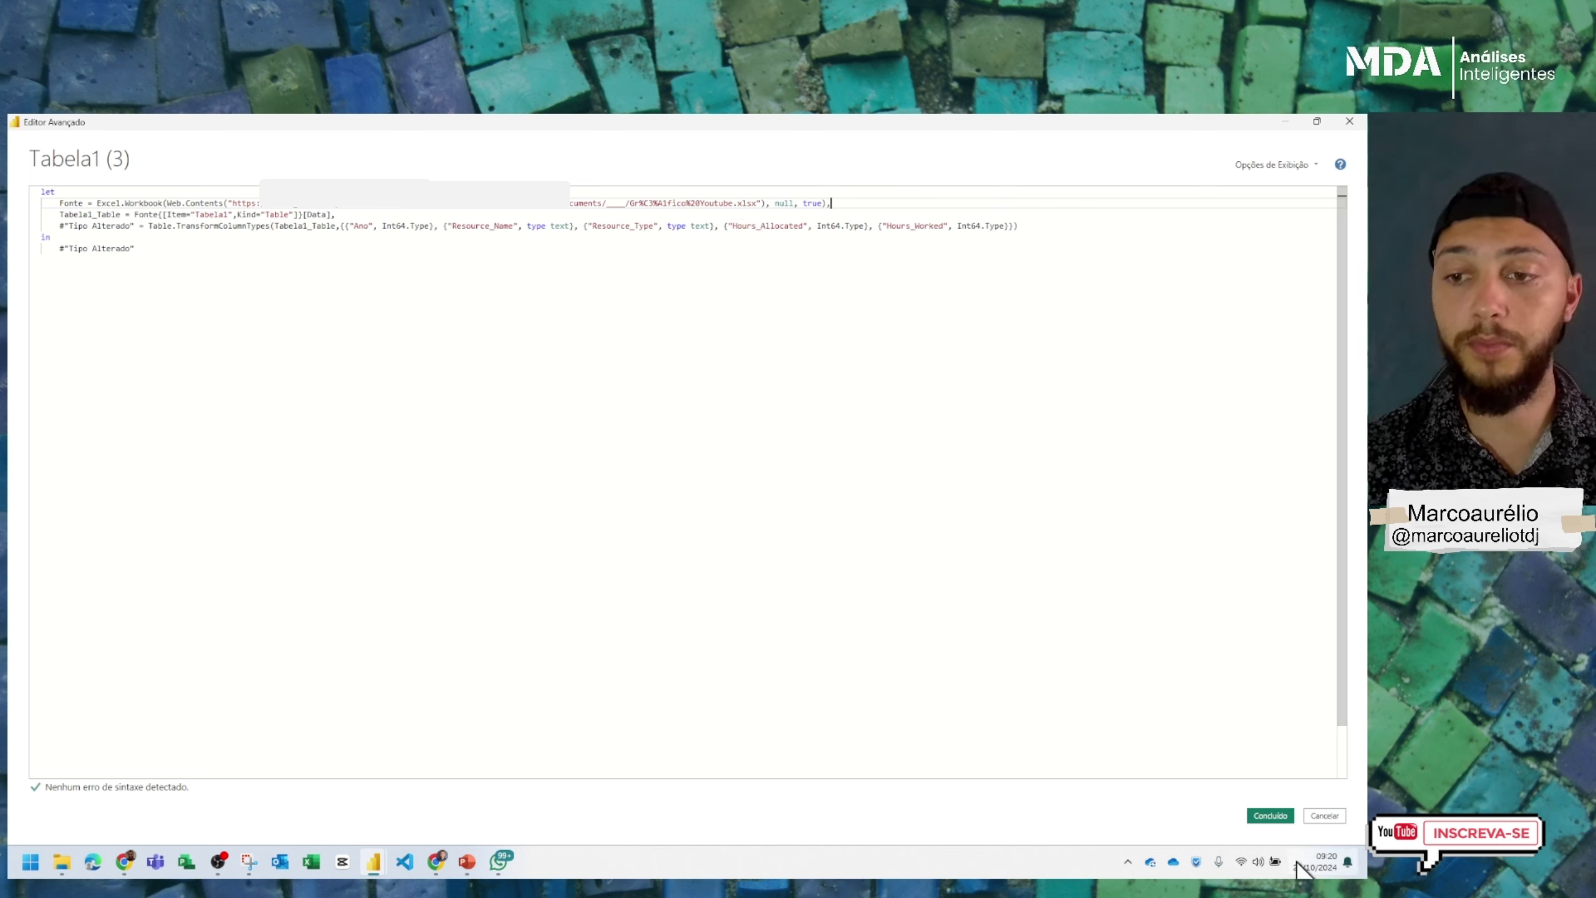
click(1272, 816)
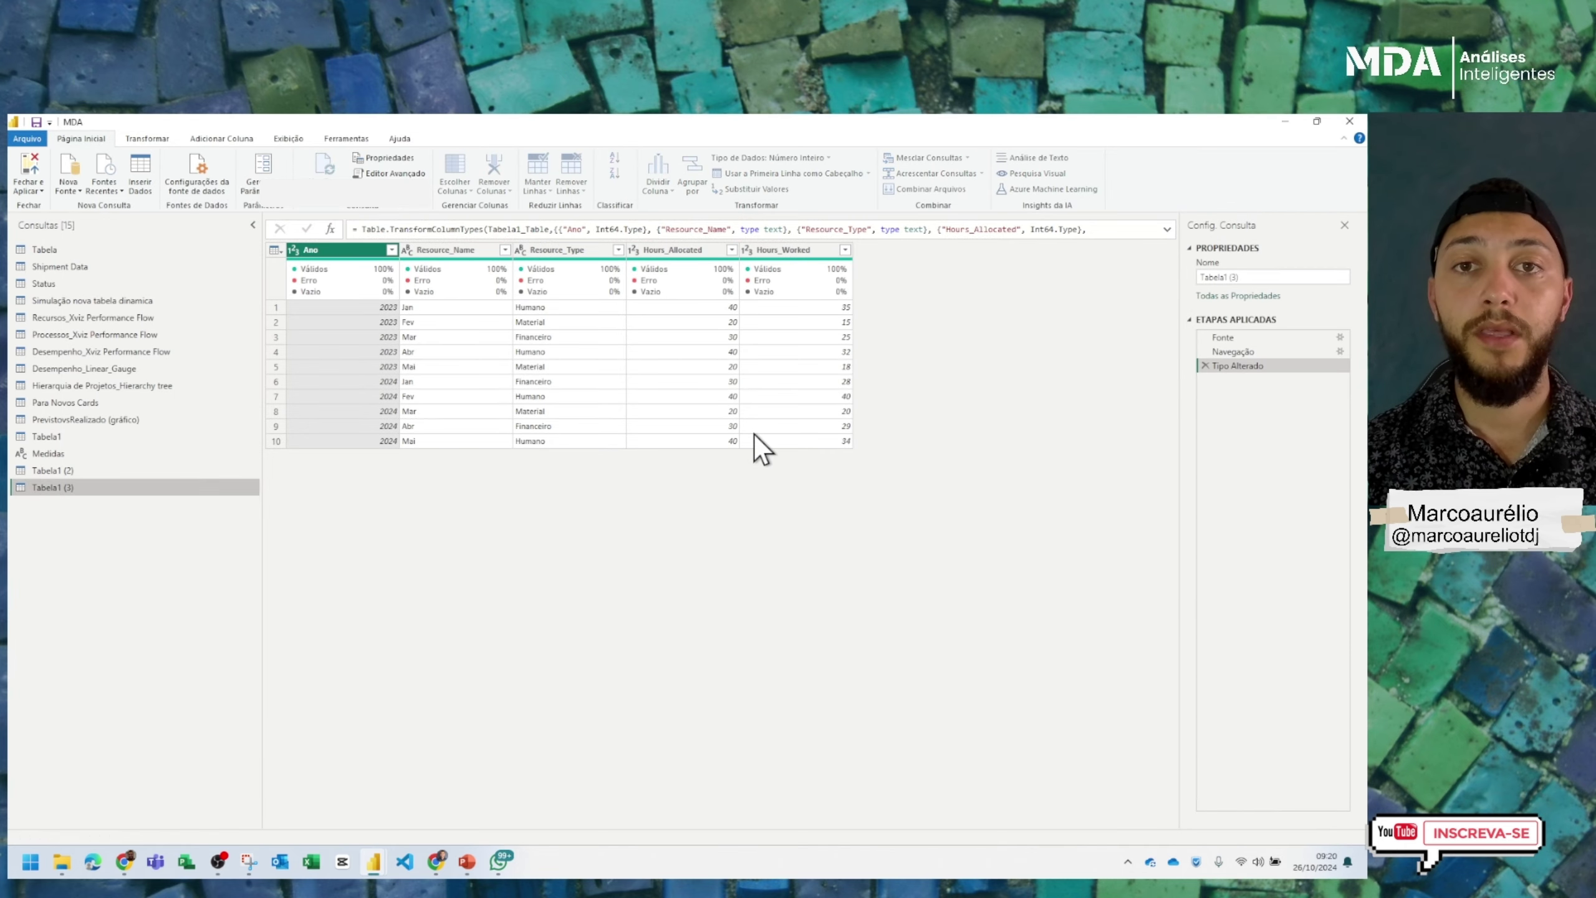
Delete the Tabela1 (2) query and select the Tabela1 (3) query
click(55, 471)
right_click(55, 471)
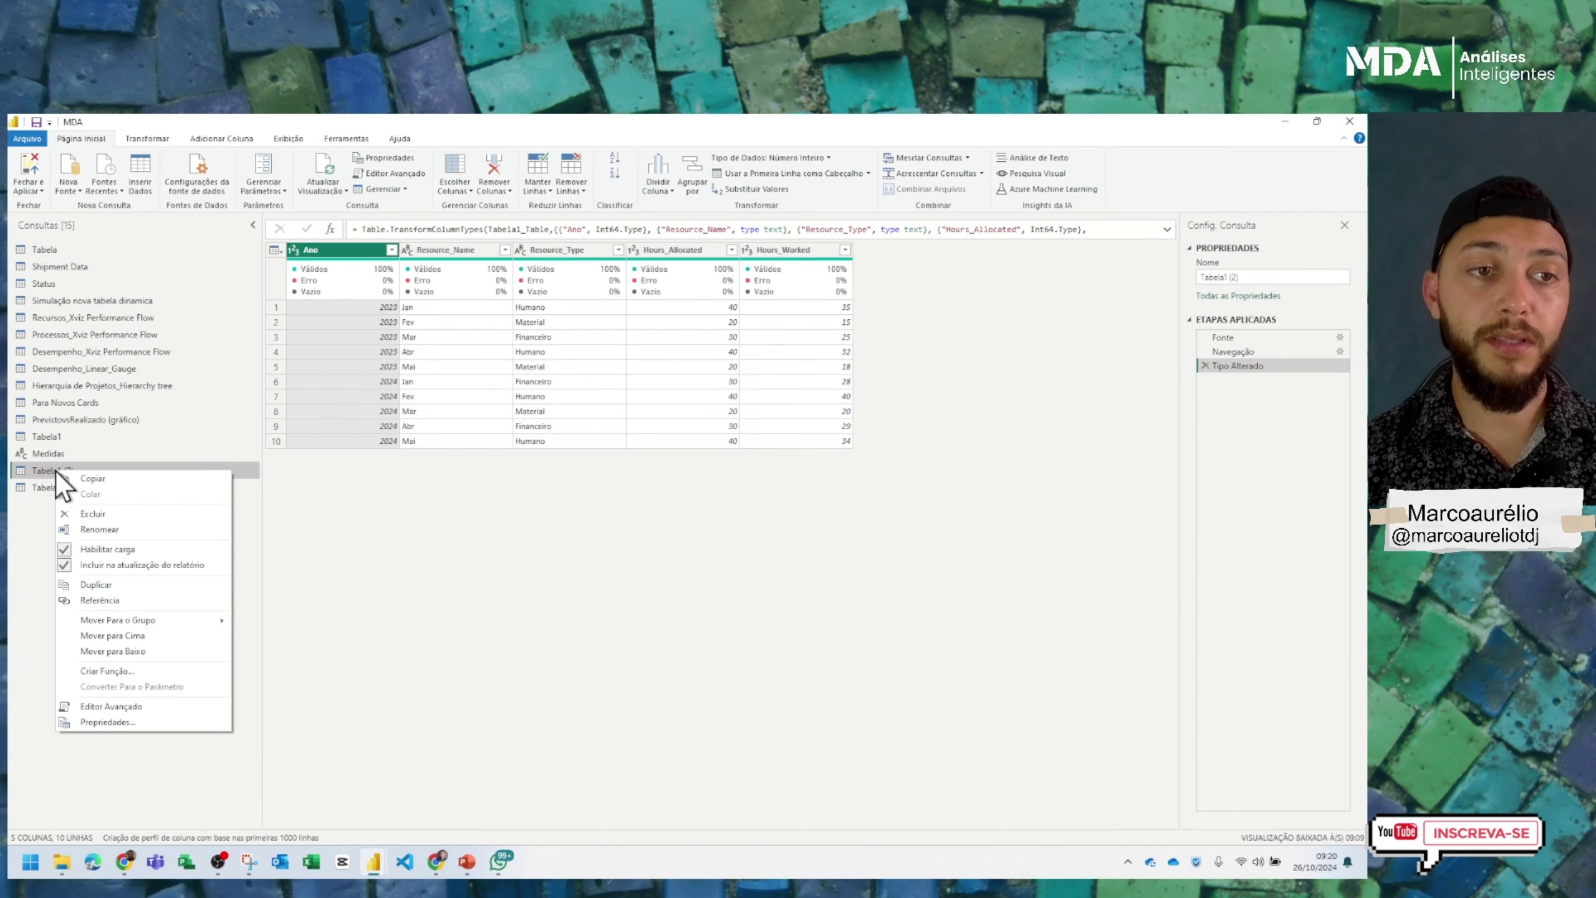
click(117, 520)
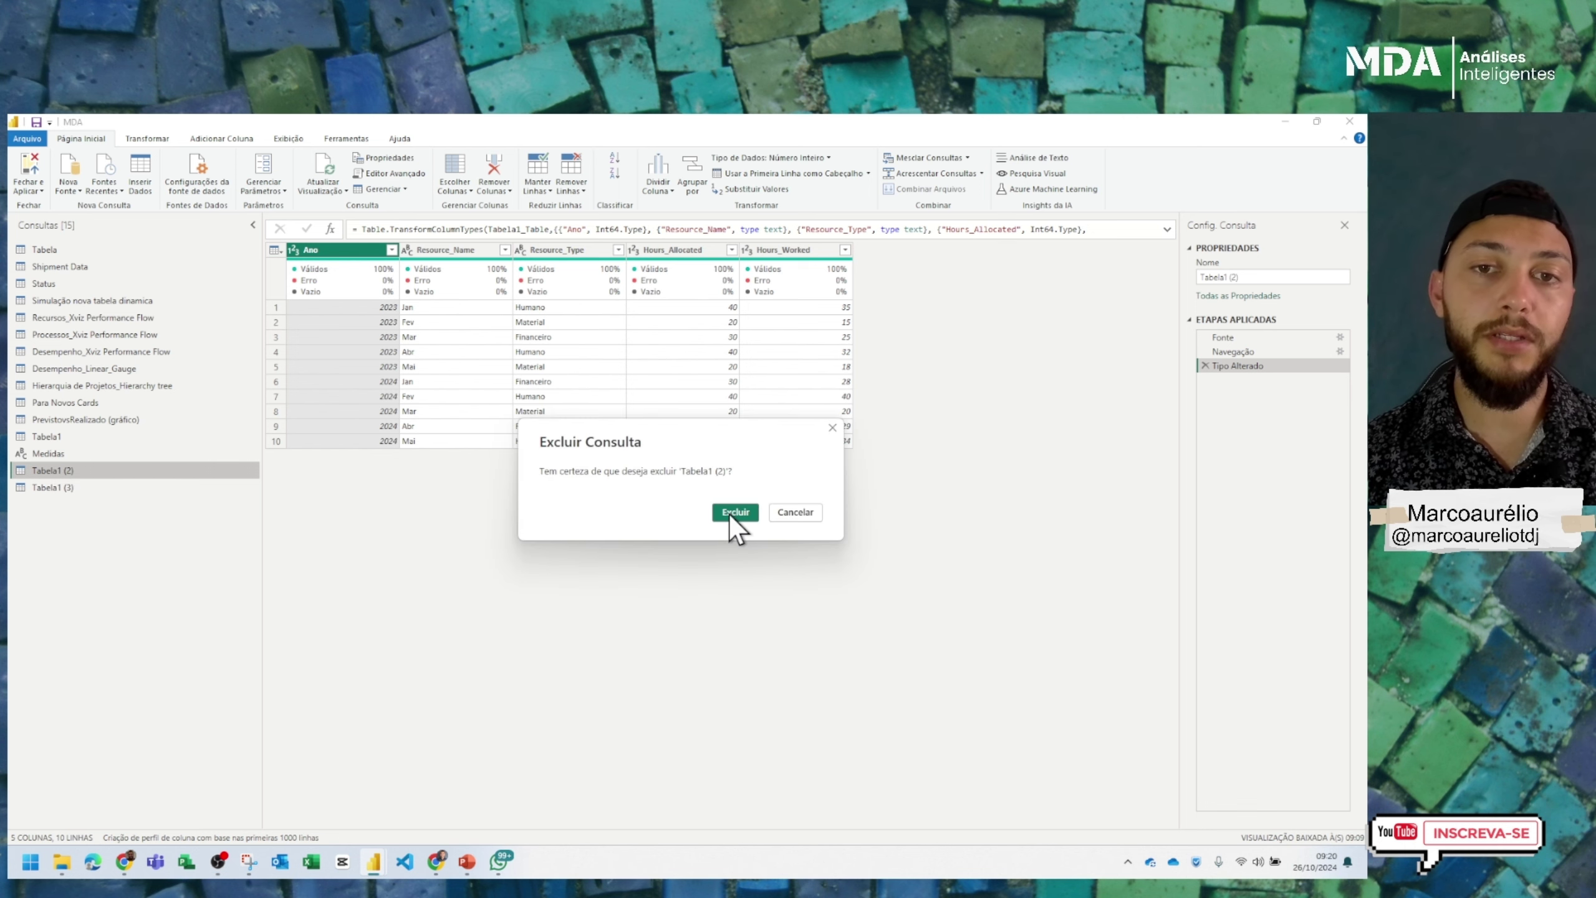
click(731, 513)
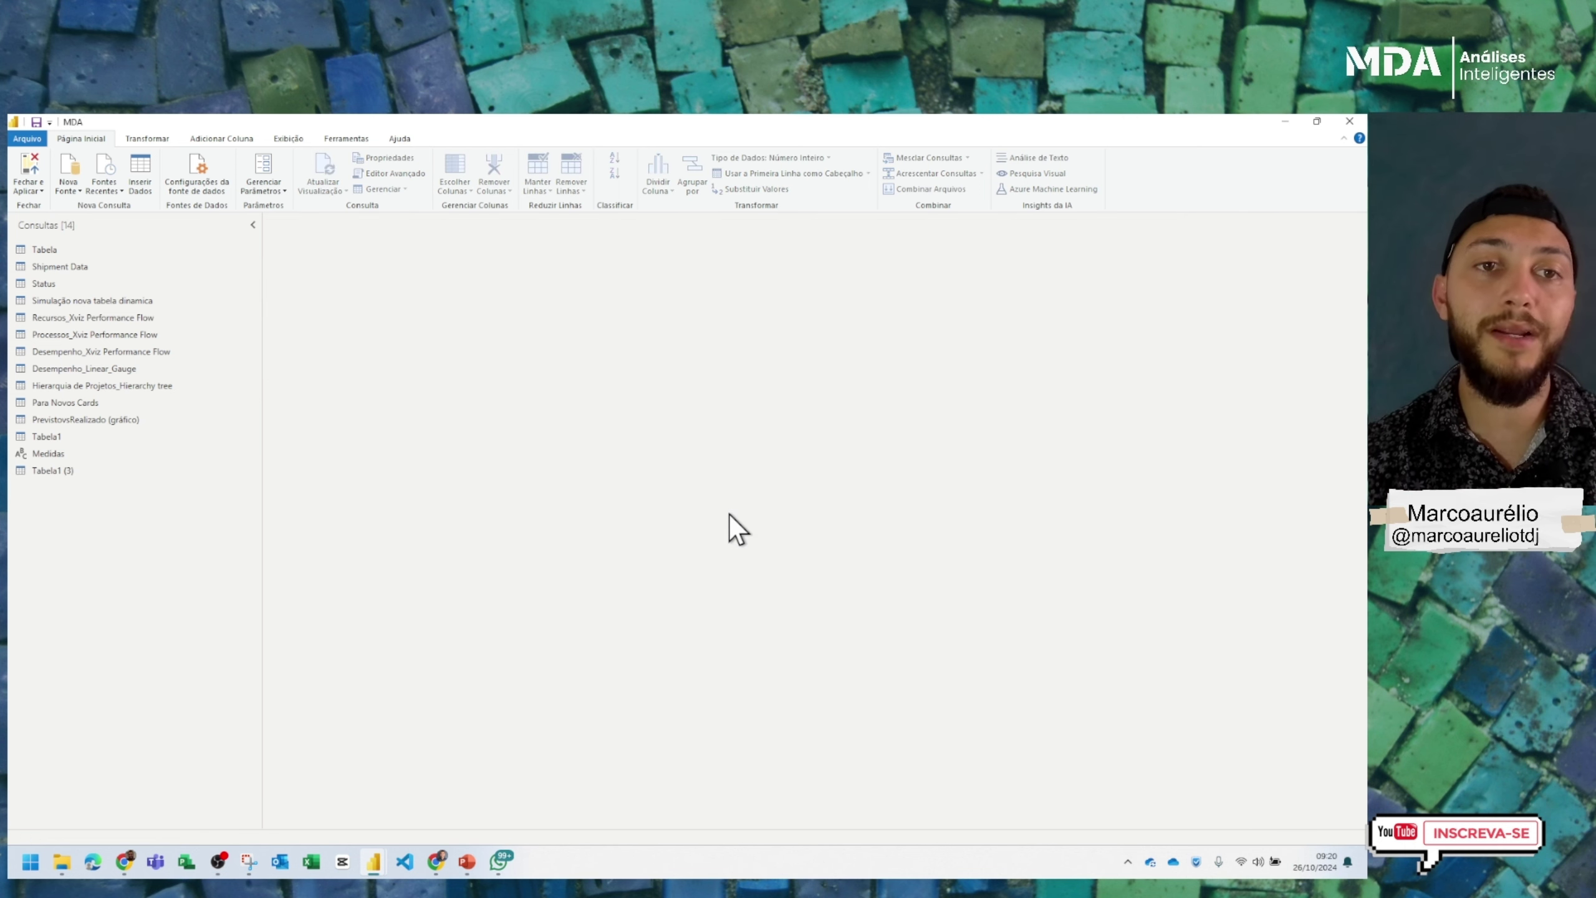
click(93, 469)
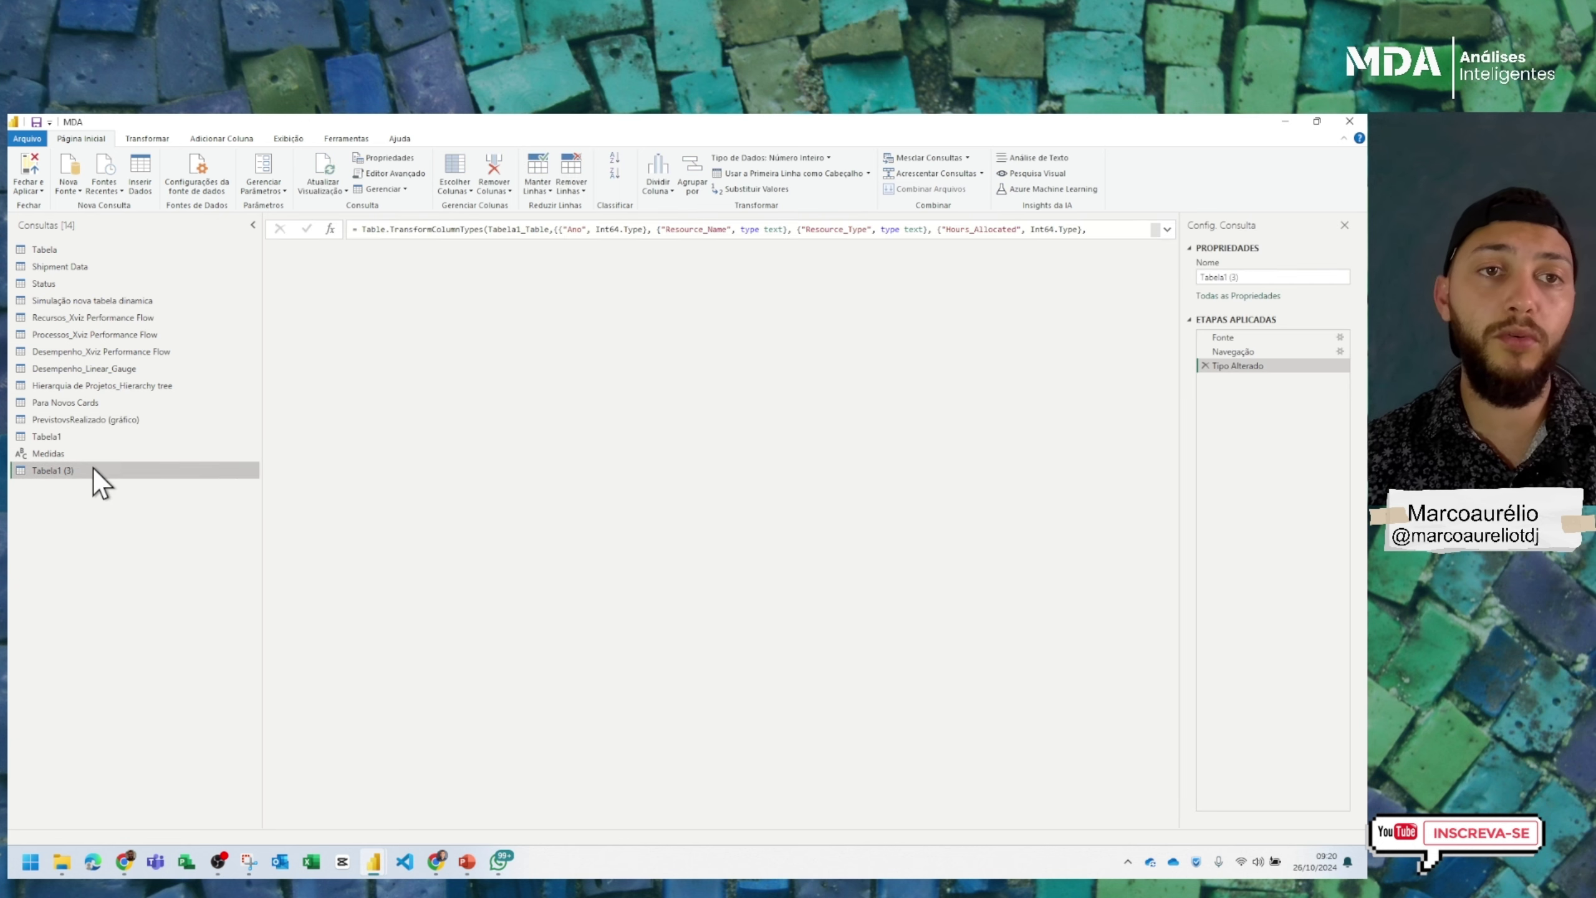